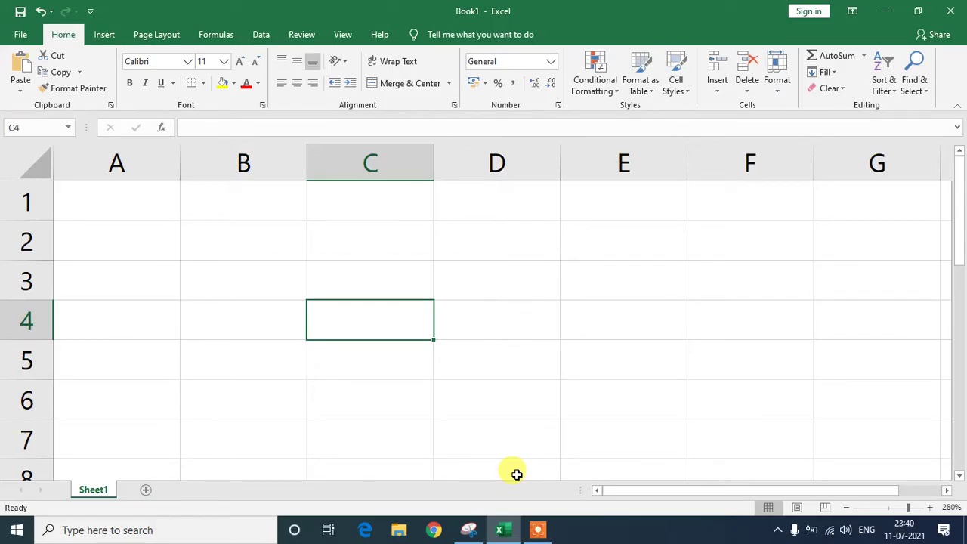
Enter the formula =TODAY() in cell C3
left_click(373, 275)
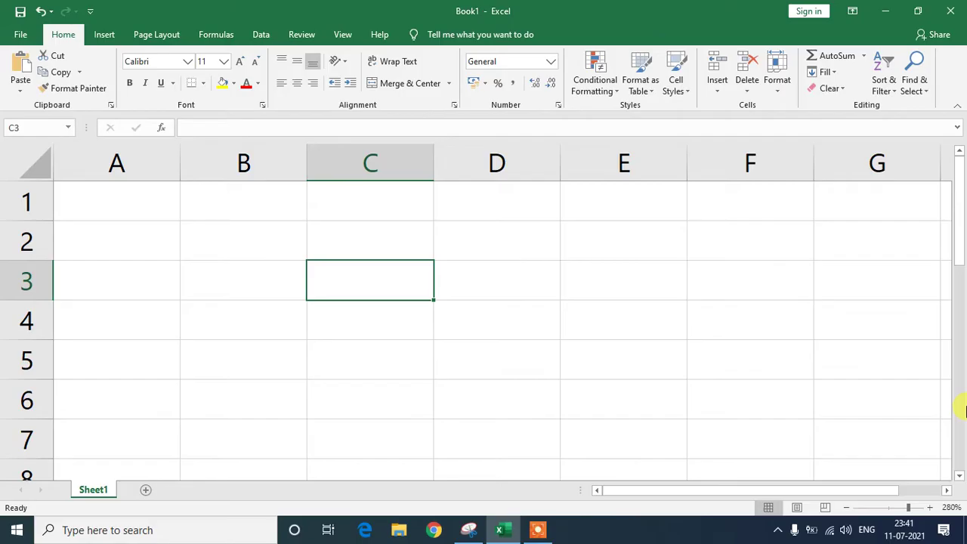
type("=")
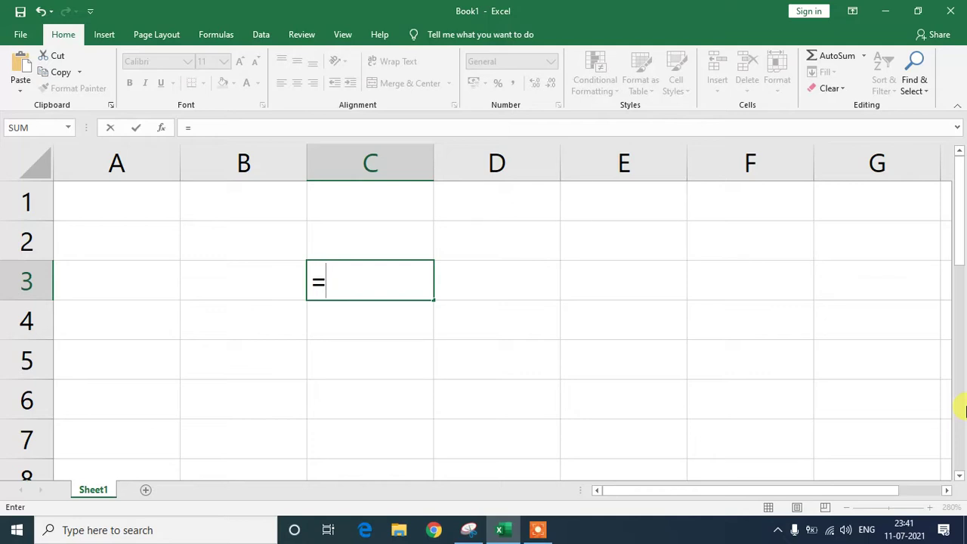
type("today")
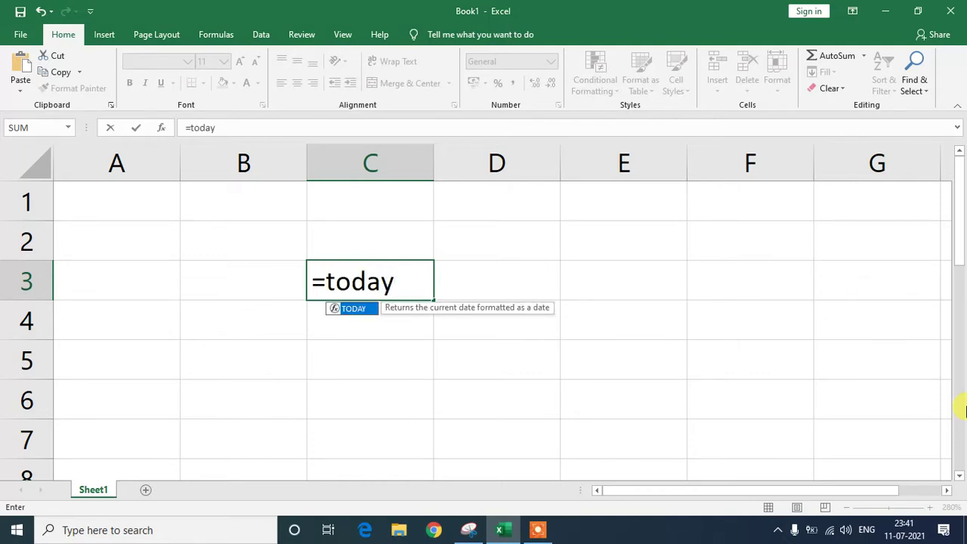
key("Tab")
type(")")
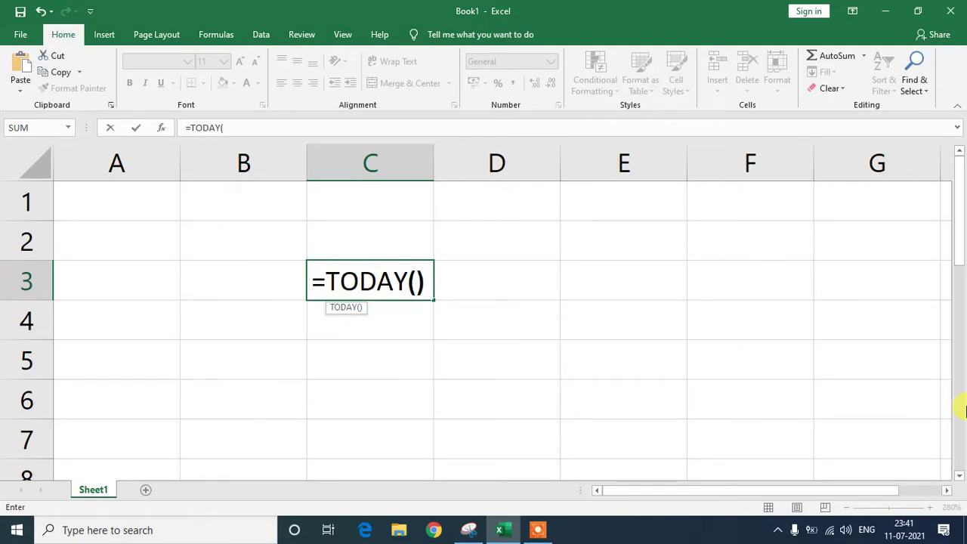
key("Return")
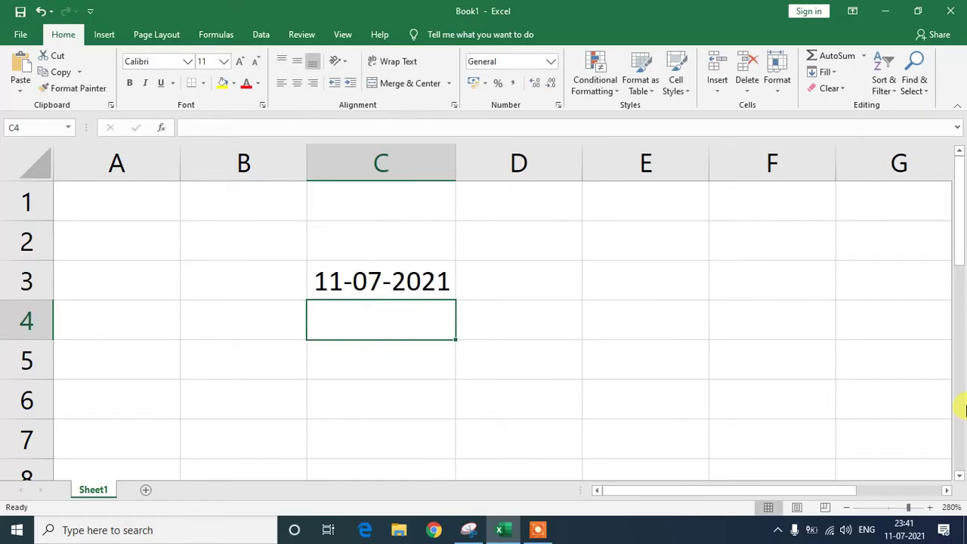
Label the date in column C by entering the heading "today" in cell C2
left_click(366, 279)
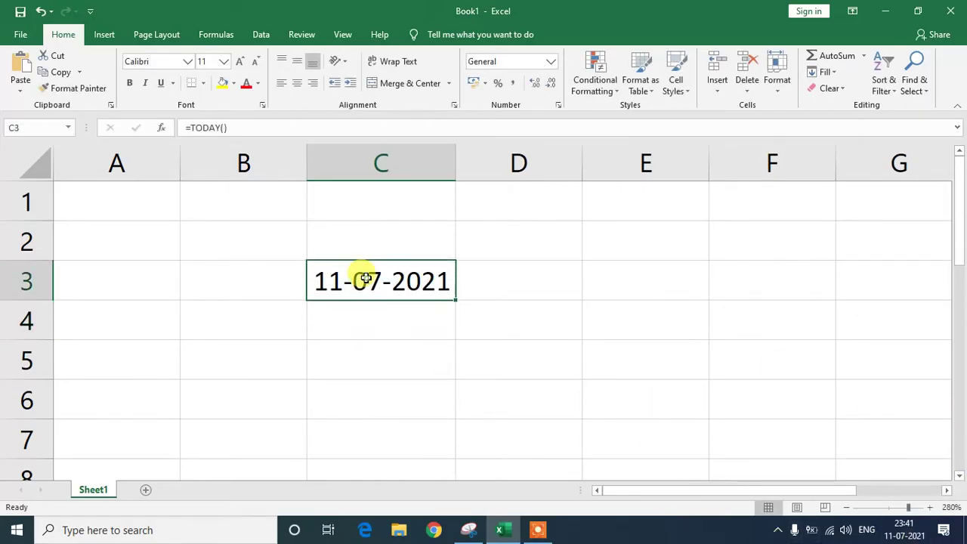
mouse_move(374, 264)
left_mouse_down()
mouse_move(374, 250)
mouse_move(382, 278)
left_mouse_up()
left_click(363, 249)
type("toa")
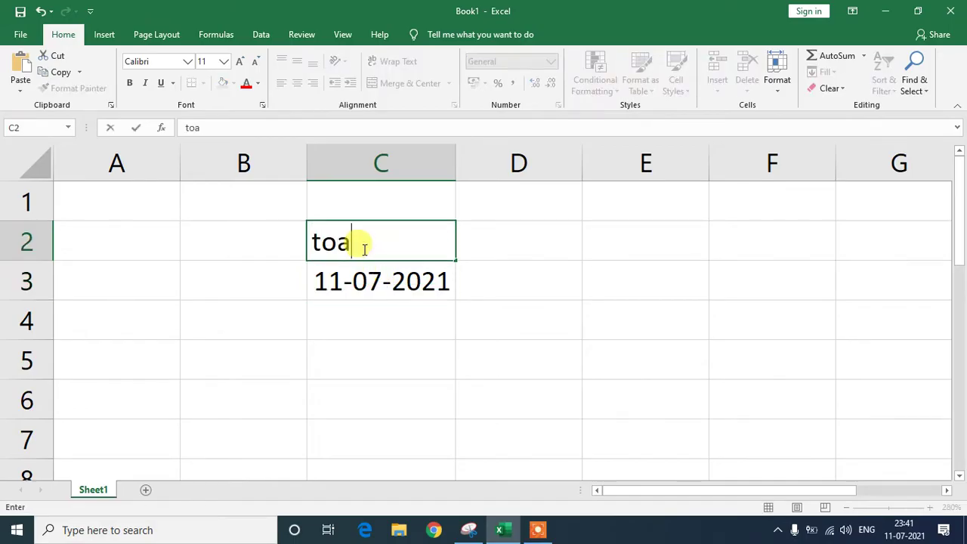
type("dy")
key("BackSpace")
key("BackSpace")
key("BackSpace")
type("day")
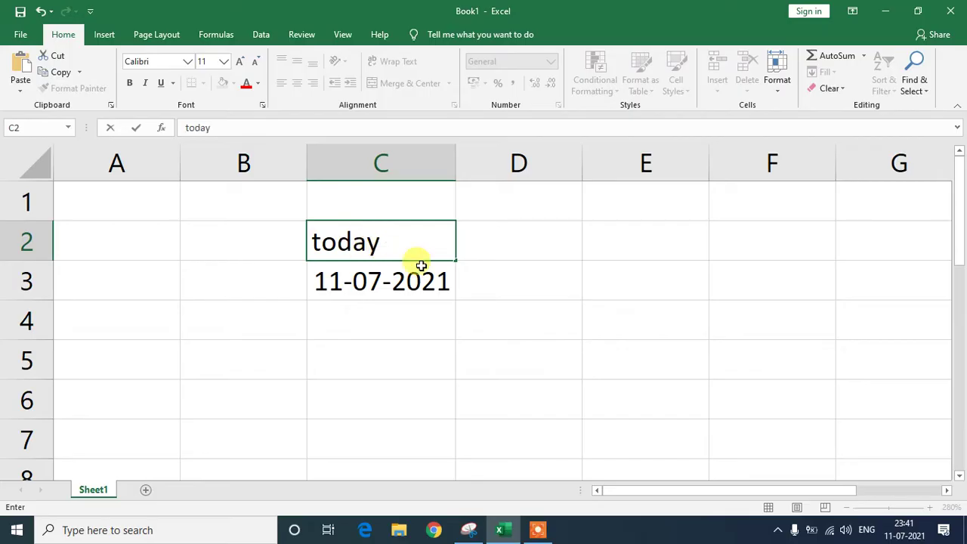
key("Tab")
key("Tab")
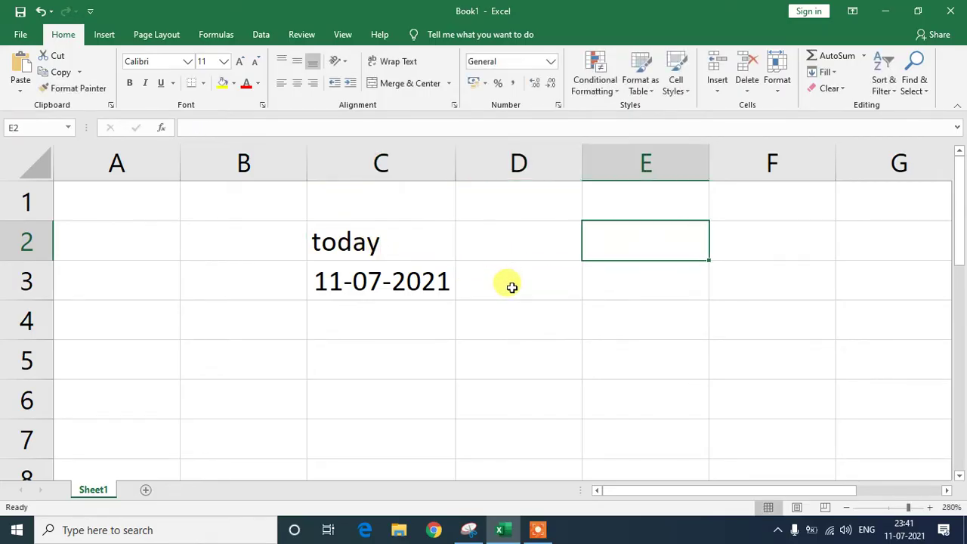
Enter the formula =NOW() in cell D3
left_click(494, 241)
left_click(509, 285)
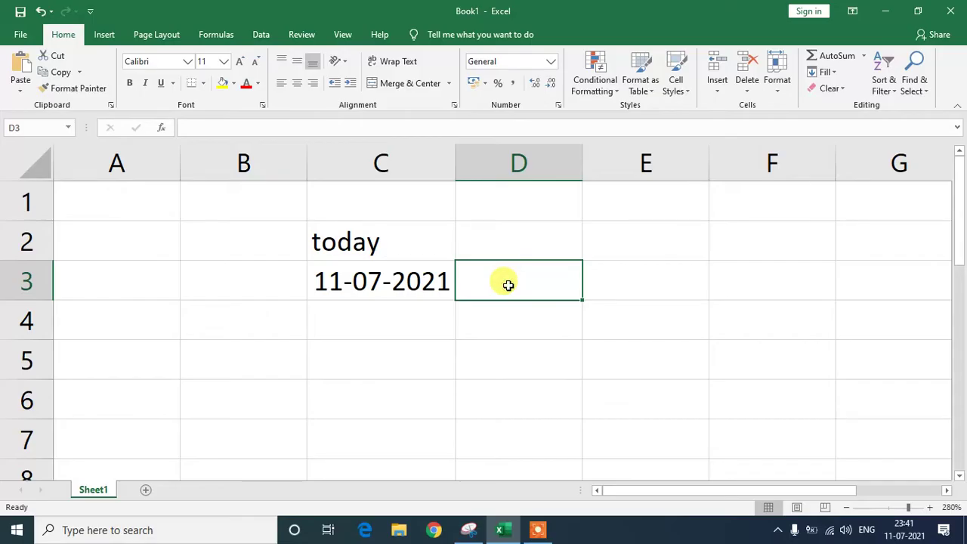
type("=NOW")
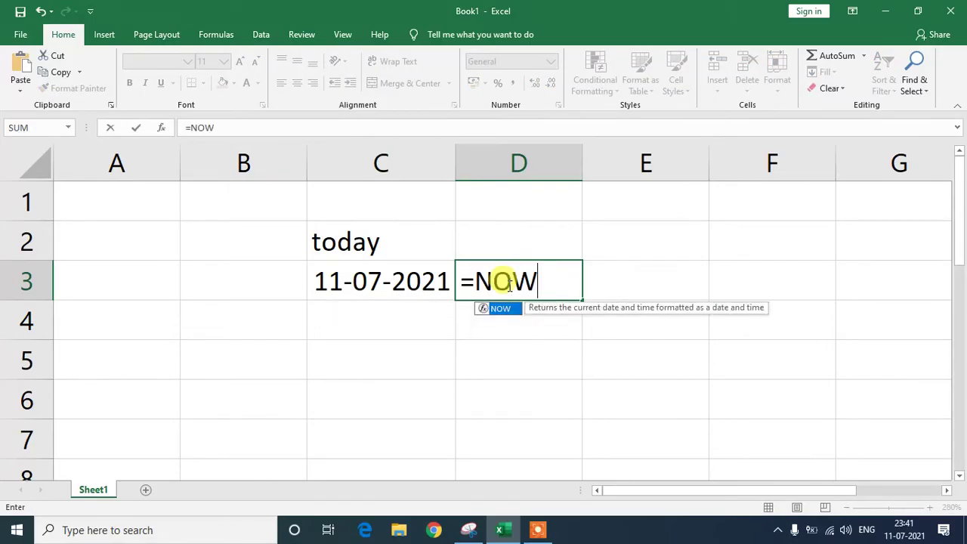
type("(")
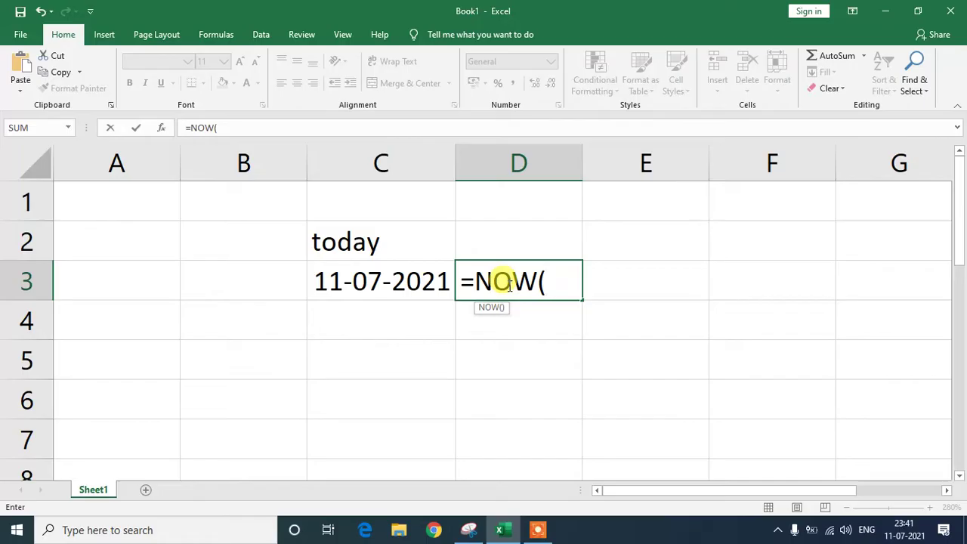
type(")")
key("Return")
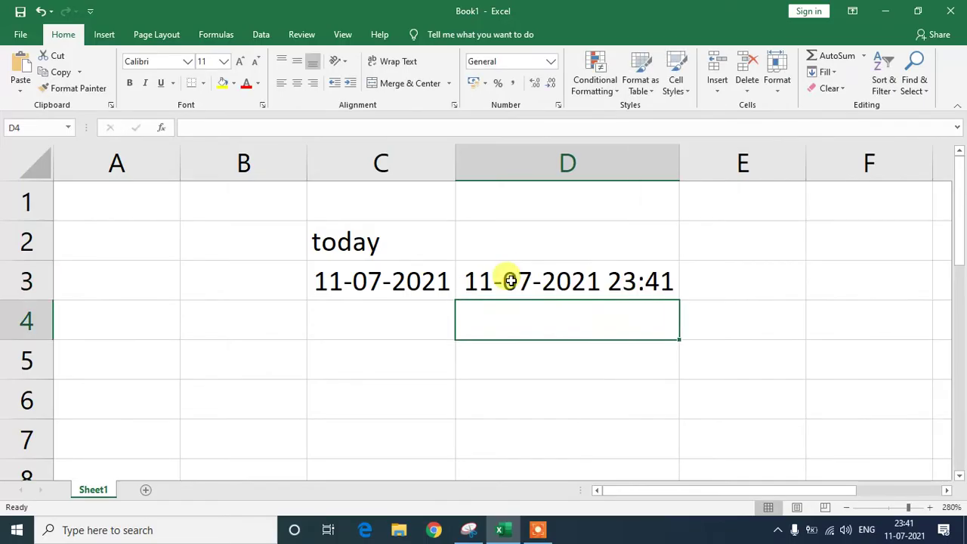
Label the date and time in column D by entering the heading "NOW" in cell D2
left_click(520, 239)
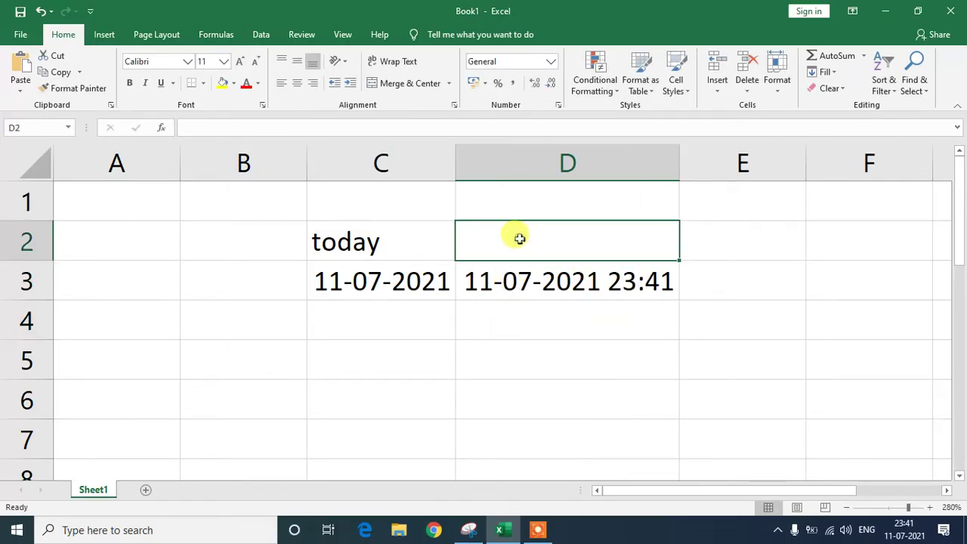
type("NOW")
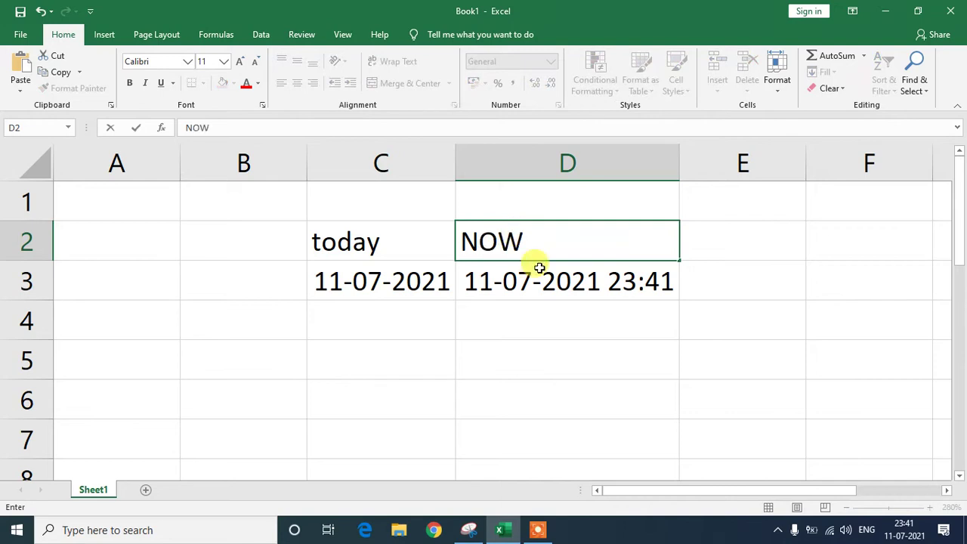
left_click(554, 309)
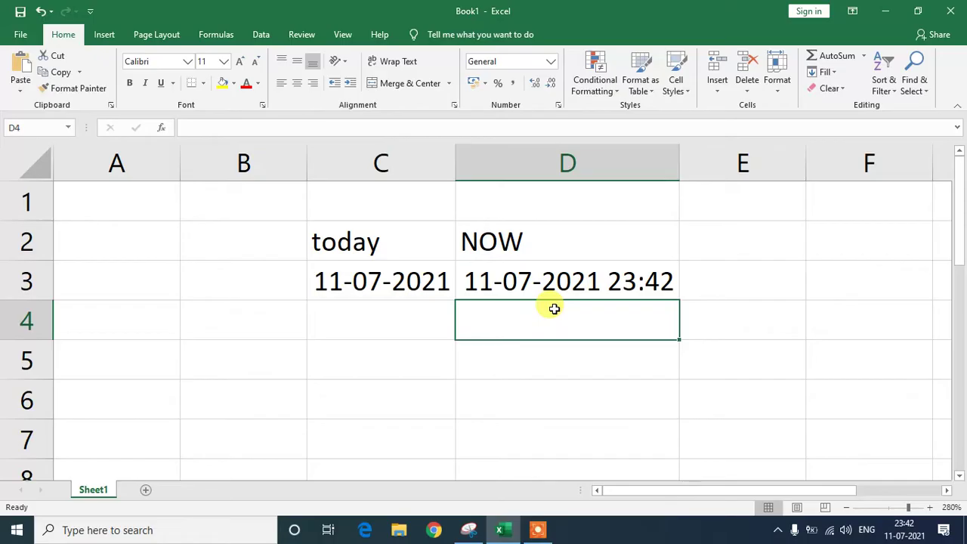
mouse_move(917, 533)
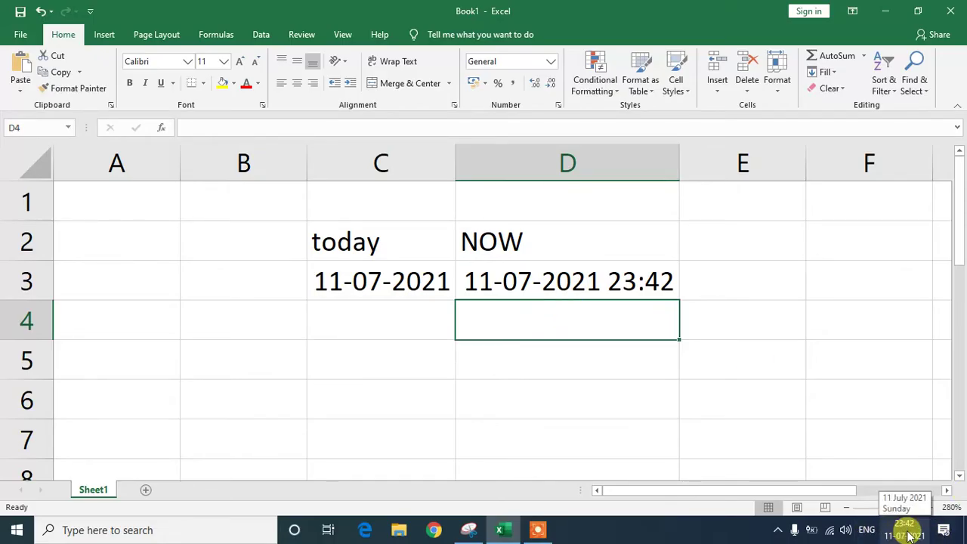
left_click(911, 532)
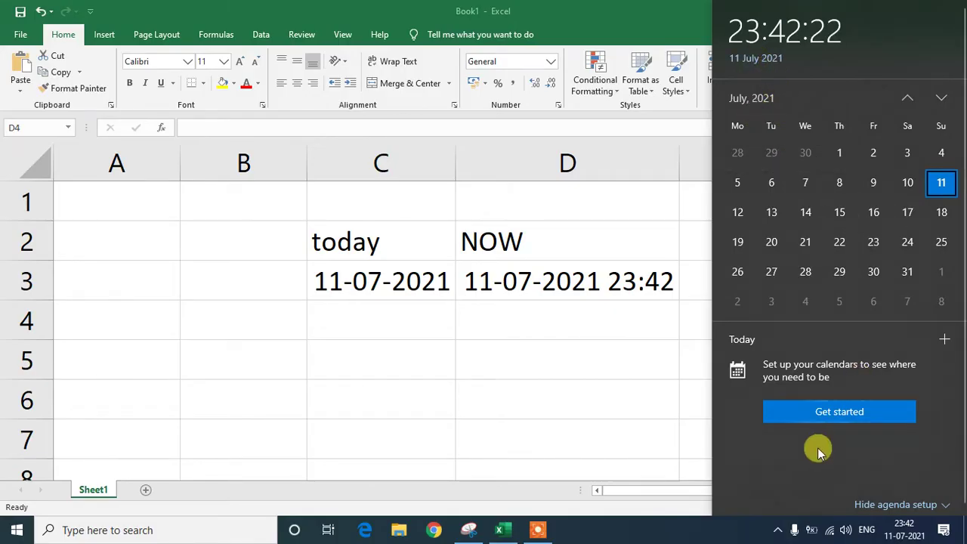
scroll(852, 405, "down", 1)
left_click(864, 409)
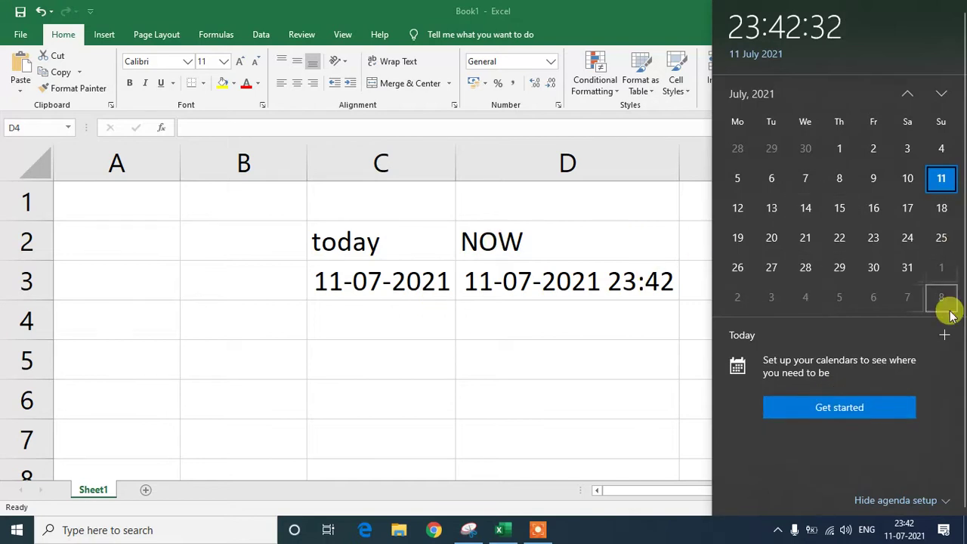
left_click(945, 336)
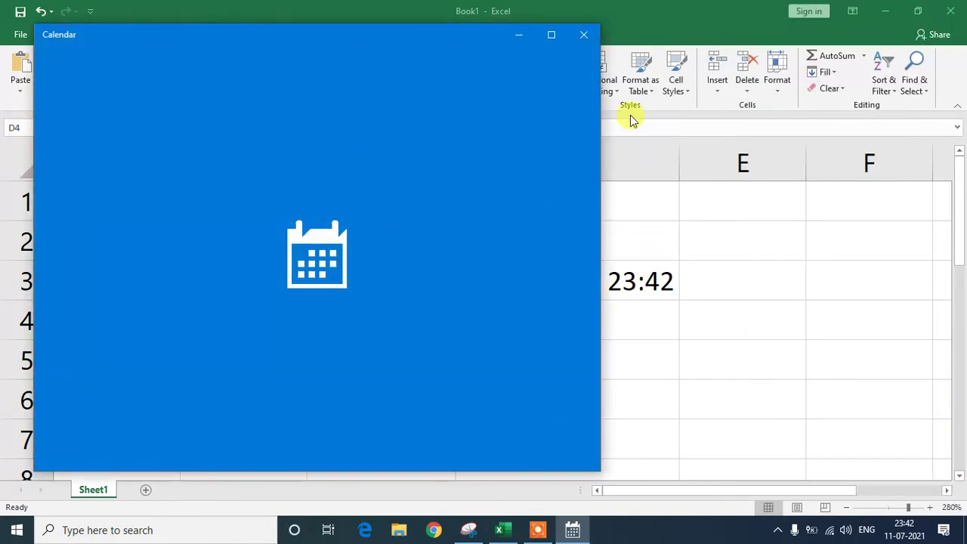
left_click(586, 44)
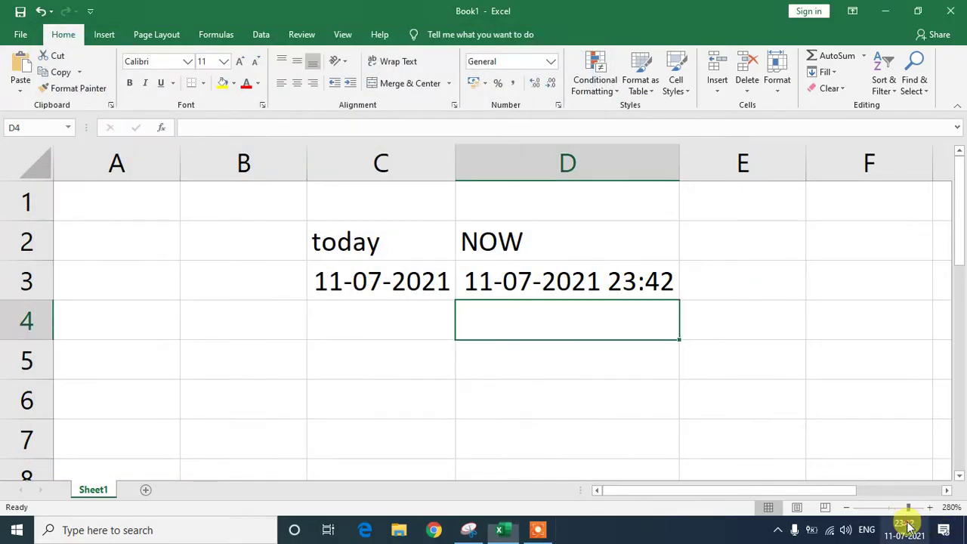
Switch to the Windows Date & time settings and turn on setting the time zone automatically
right_click(907, 526)
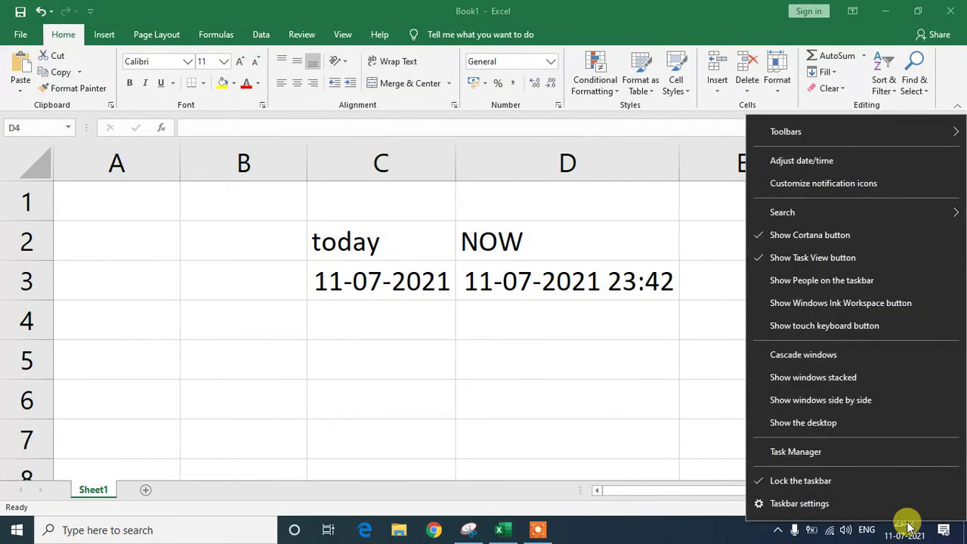
left_click(802, 162)
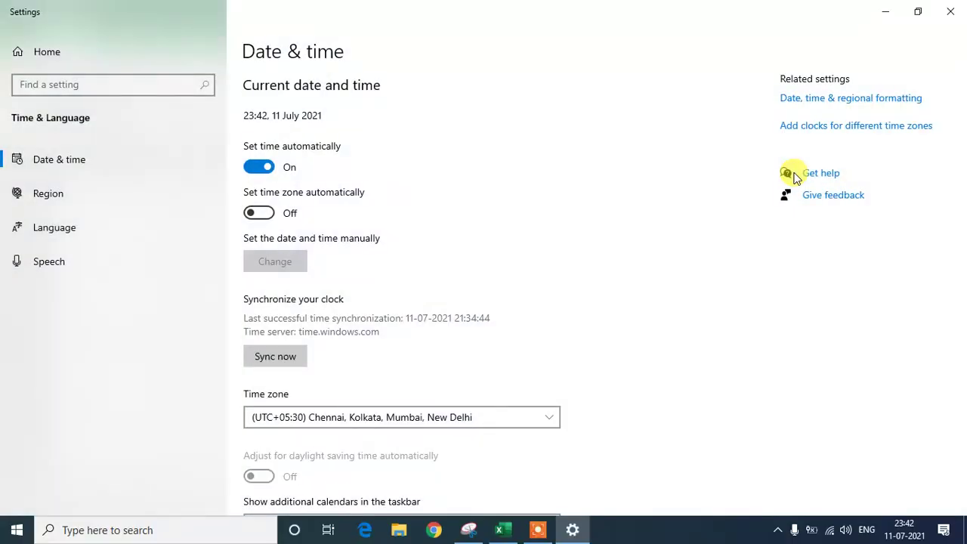
left_click(257, 215)
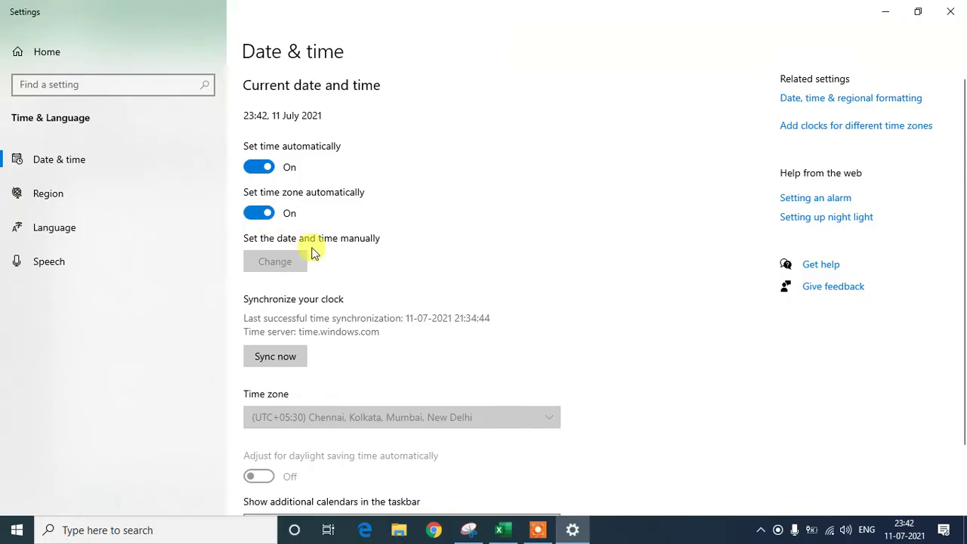
scroll(290, 203, "down", 2)
scroll(276, 190, "up", 2)
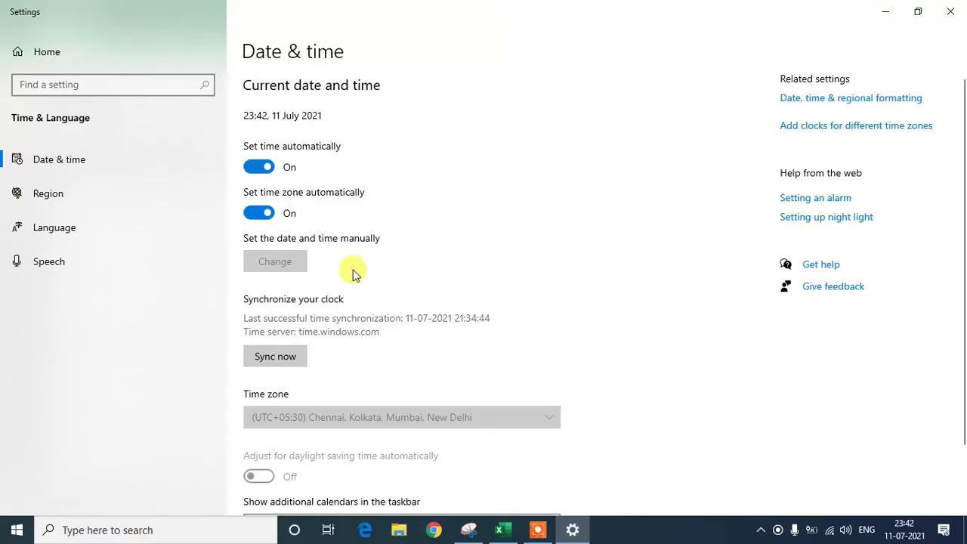
scroll(340, 378, "down", 2)
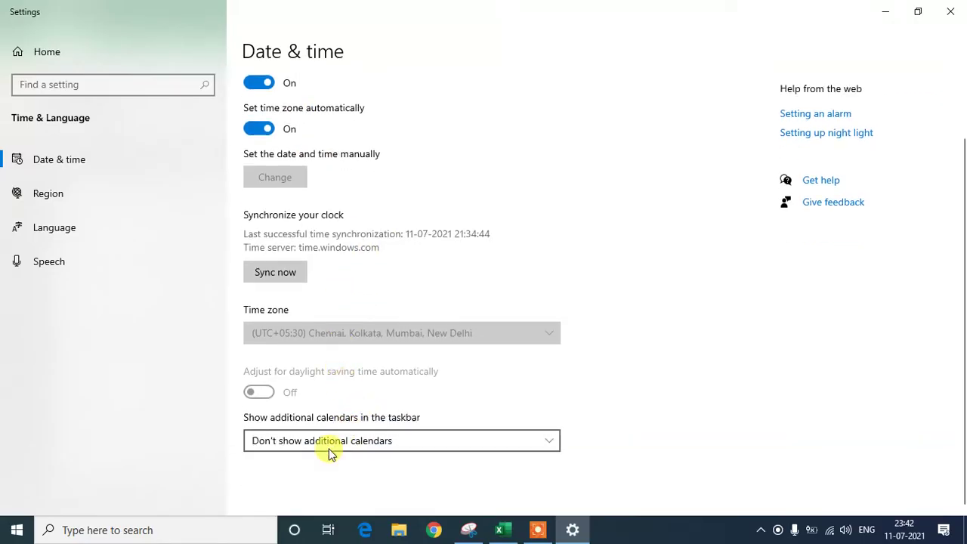
scroll(332, 355, "up", 2)
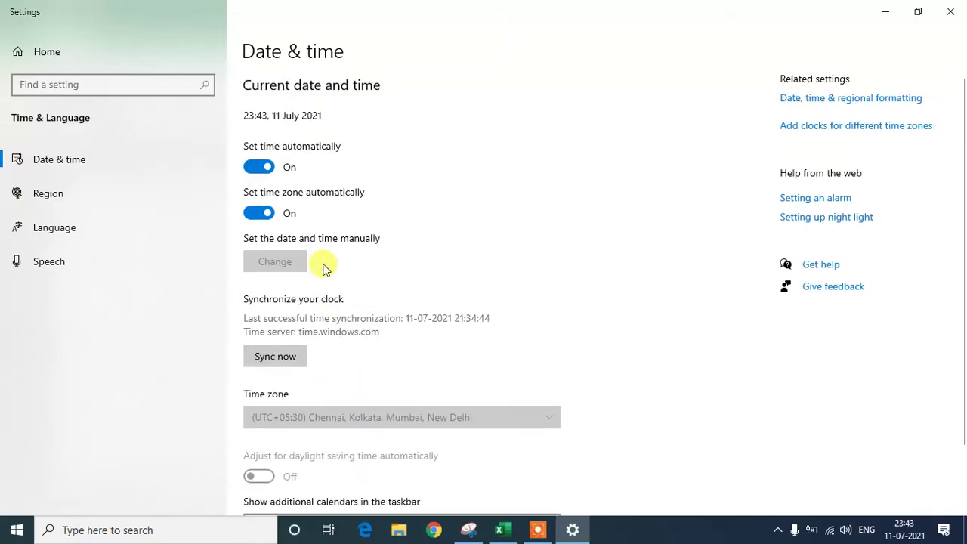
Turn off automatic time and automatic time zone, and set the time zone to (UTC+05:45) Kathmandu
left_click(270, 167)
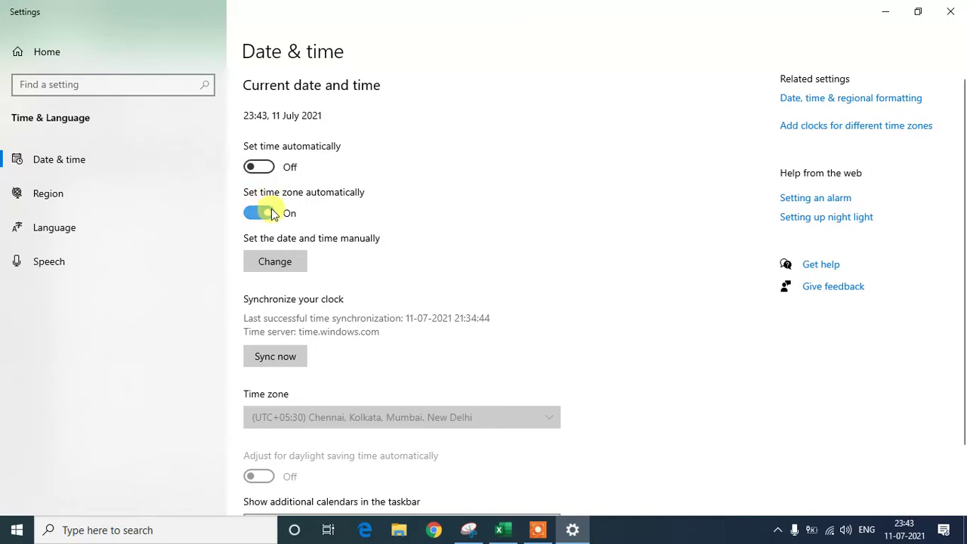
left_click(272, 214)
scroll(270, 240, "down", 2)
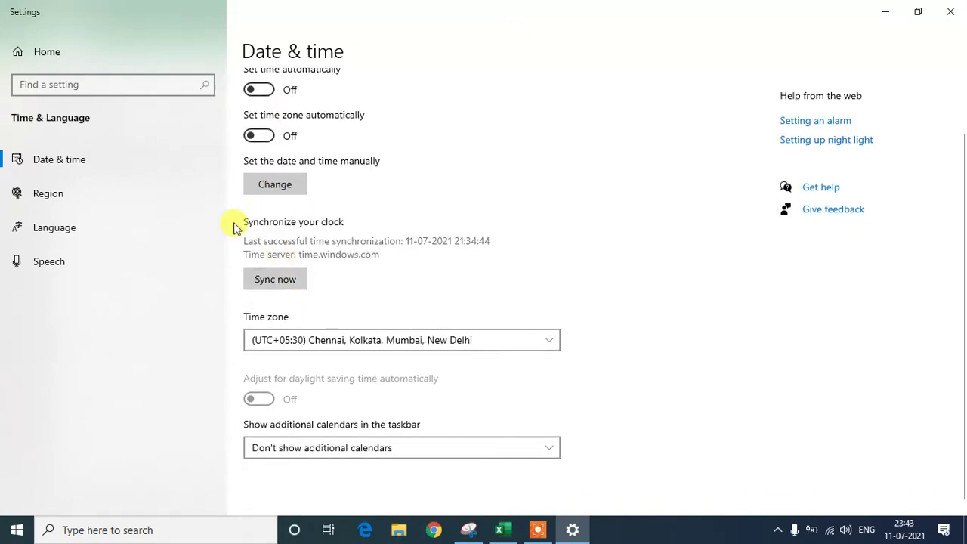
left_click(382, 342)
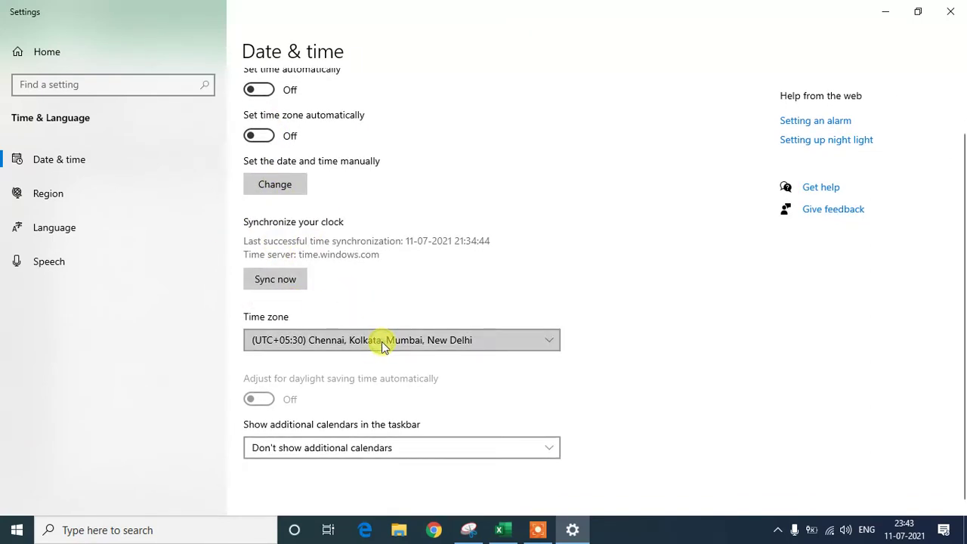
left_click(382, 341)
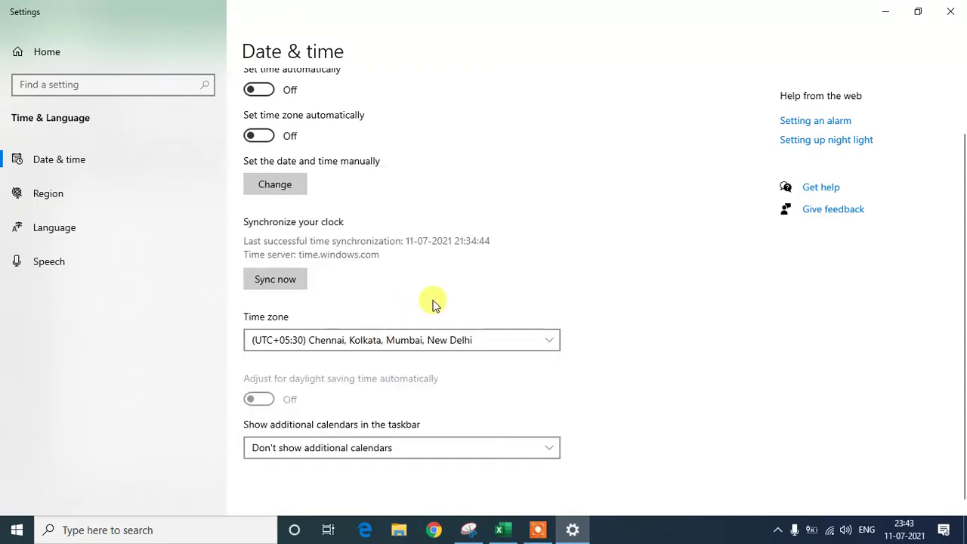
scroll(326, 335, "down", 3)
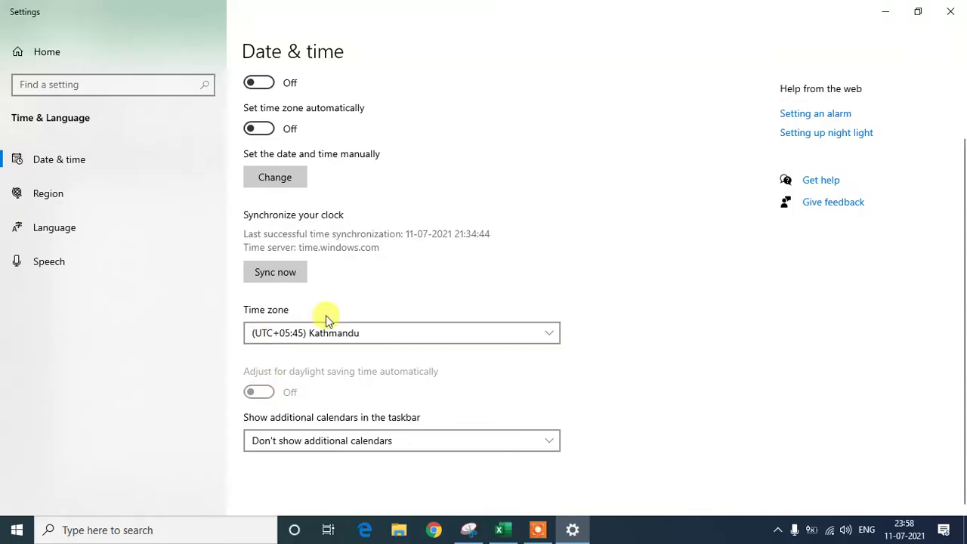
Review the regional format settings and the available date and time data formats
left_click(90, 198)
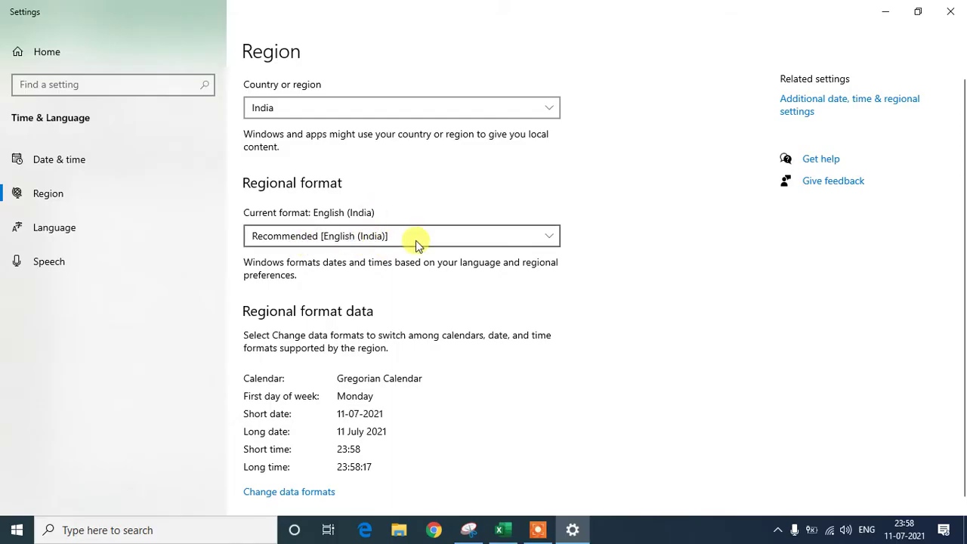
left_click(276, 492)
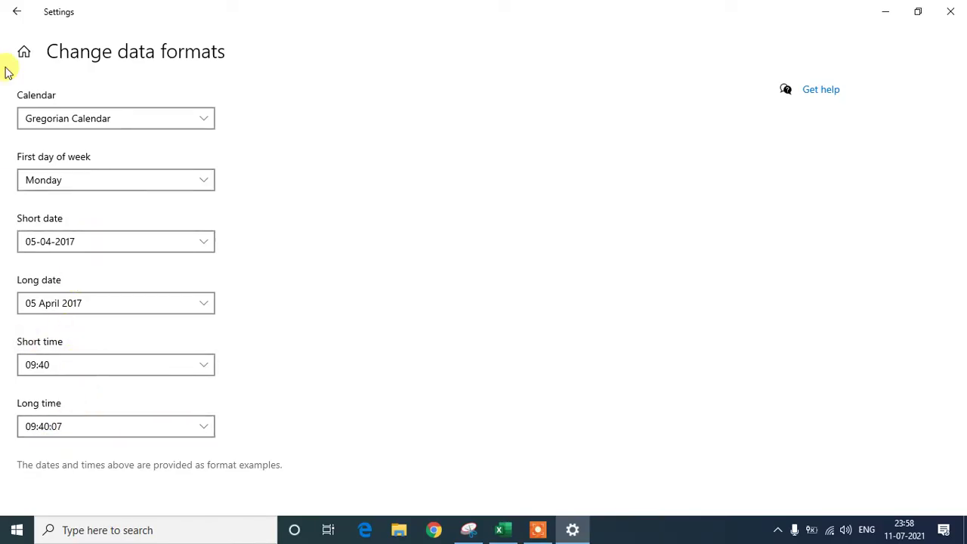
left_click(16, 11)
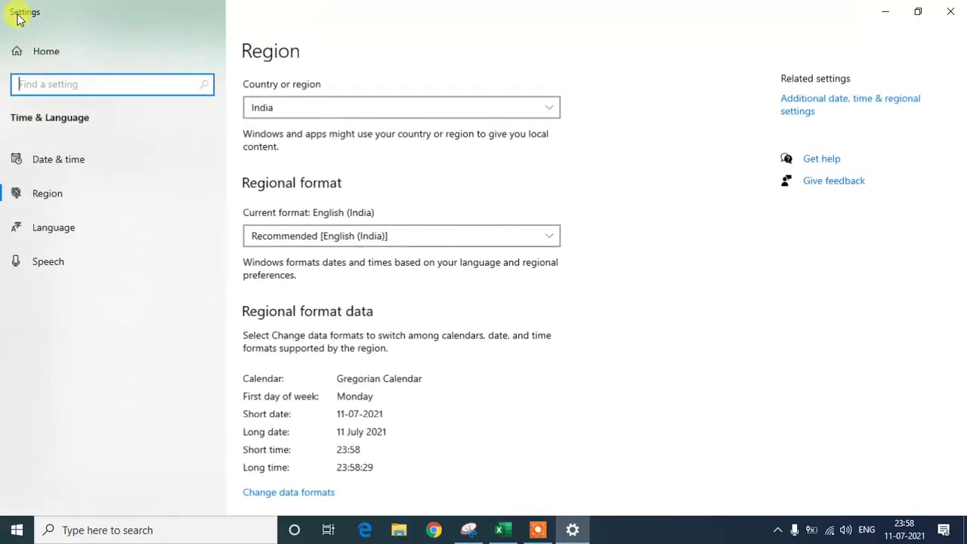
Close the Windows Settings to return to the Excel worksheet and enter the date 25/09/1999 in cell D8
scroll(352, 200, "down", 2)
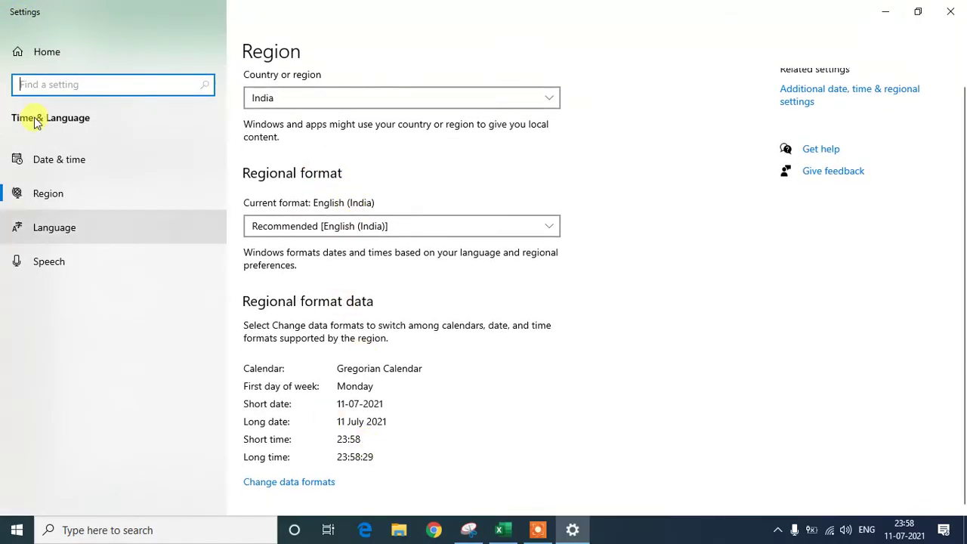
left_click(951, 11)
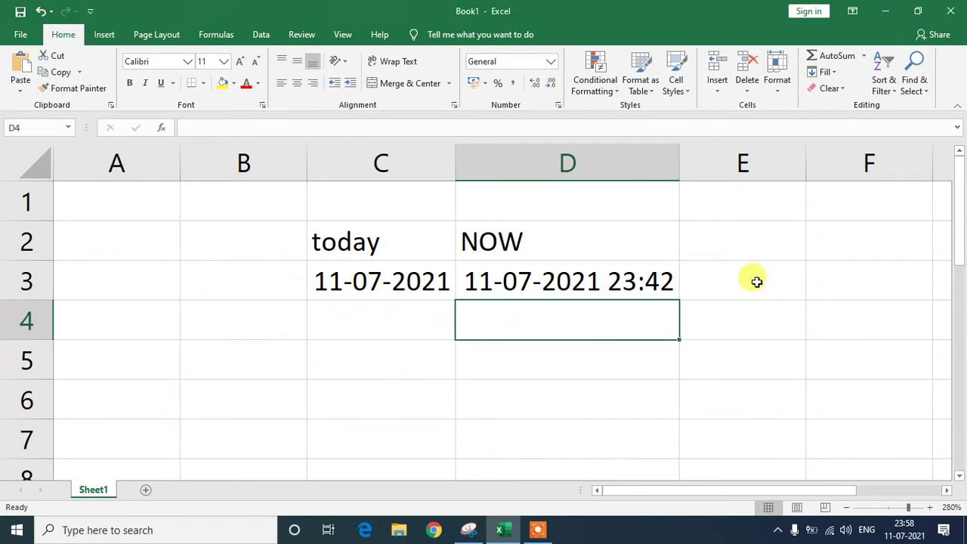
scroll(699, 332, "down", 2)
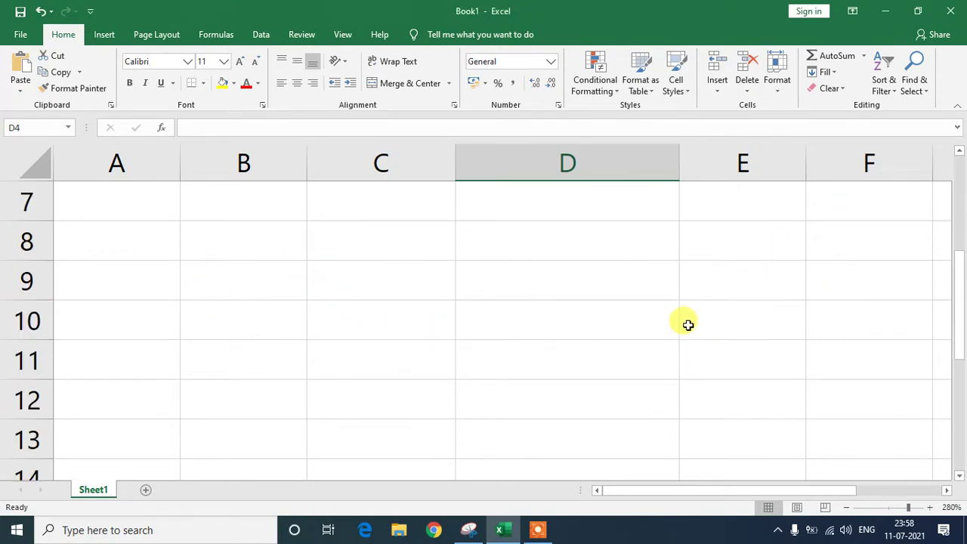
left_click(535, 246)
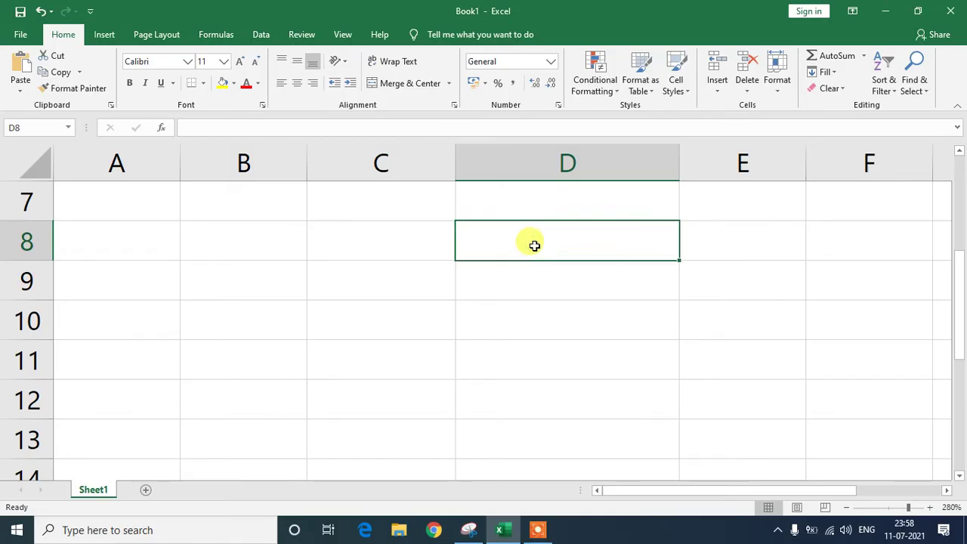
type("25/")
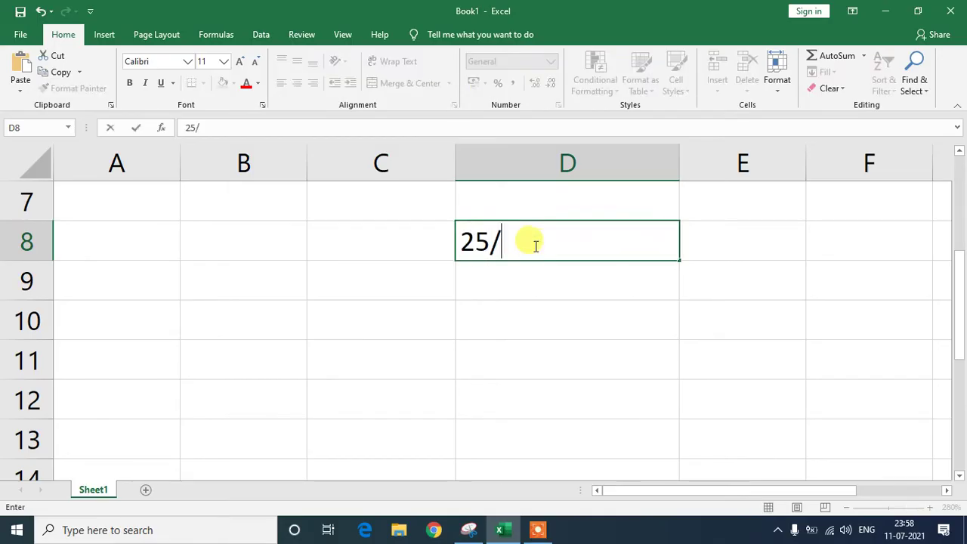
type("09/1999")
key("Return")
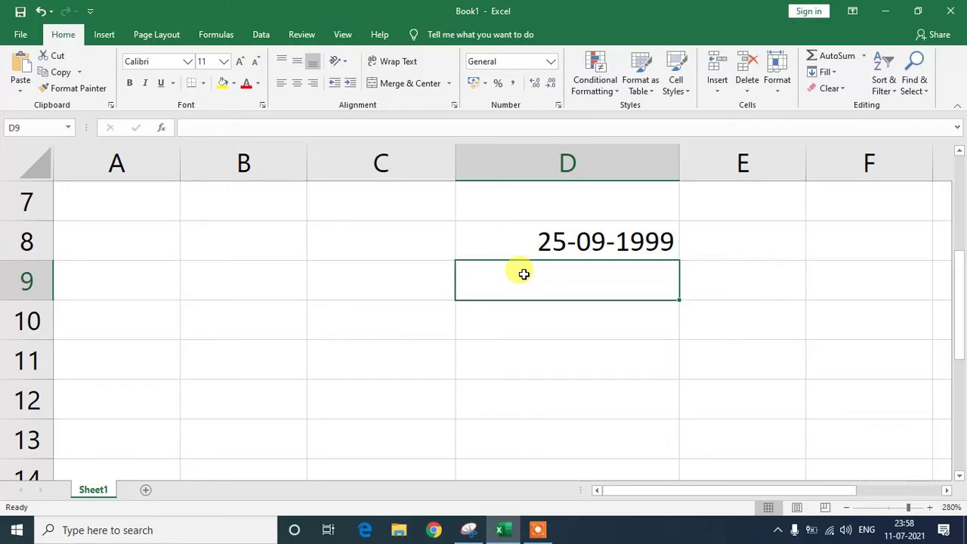
Enter the date 25/09/1999 in cell D9, just below the first date
type("25")
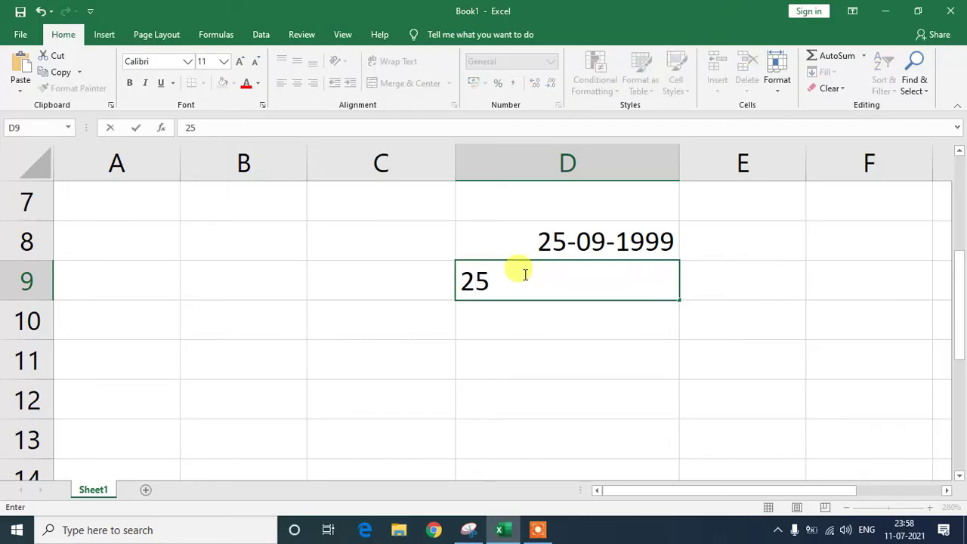
type("/09/1")
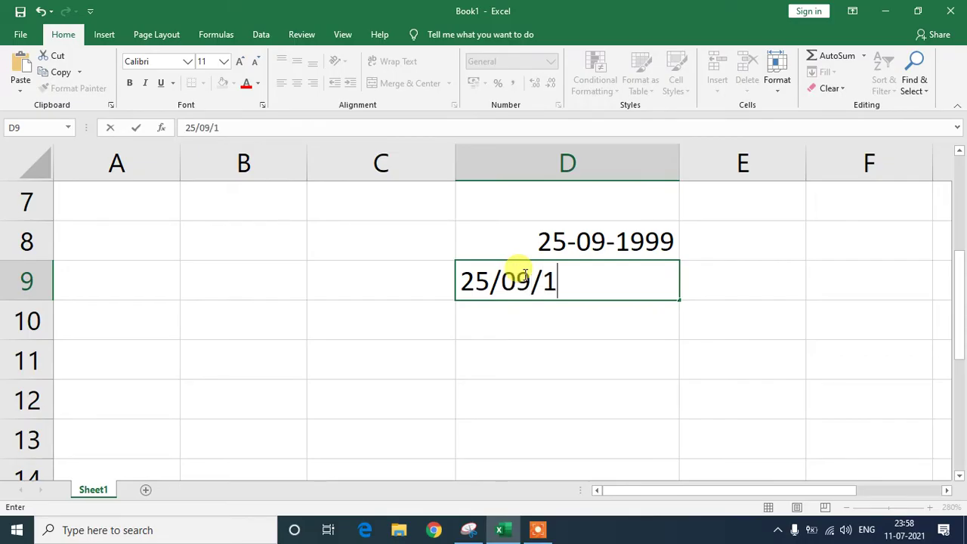
type("99")
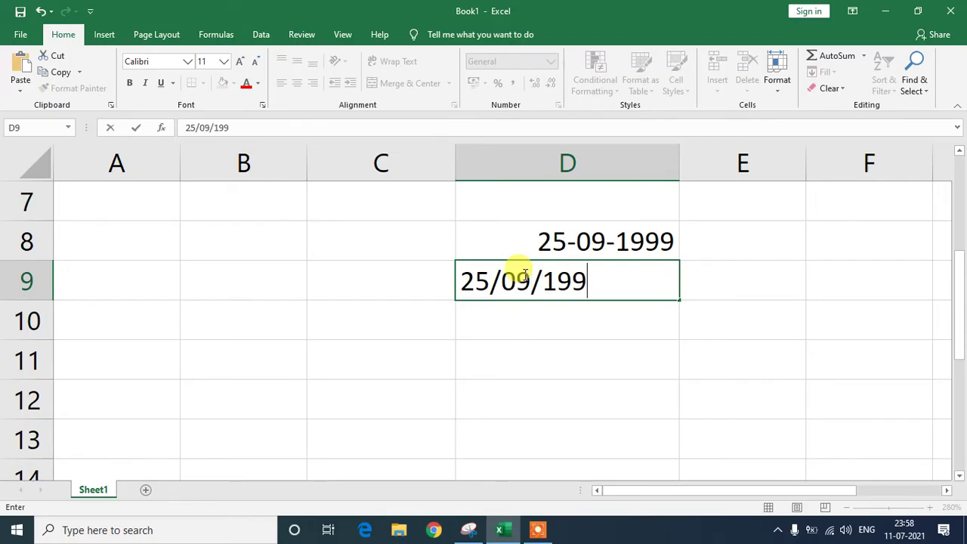
type("9")
key("Return")
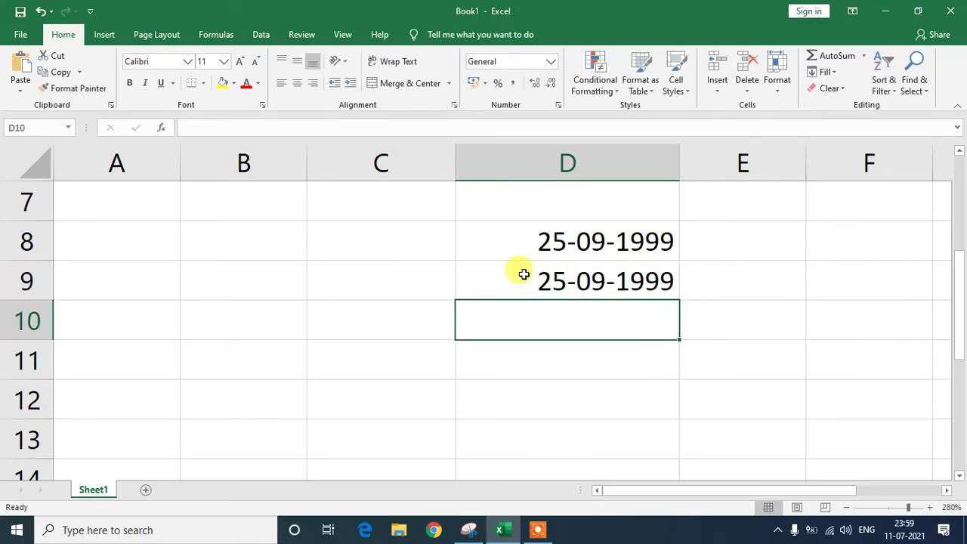
left_click(579, 280)
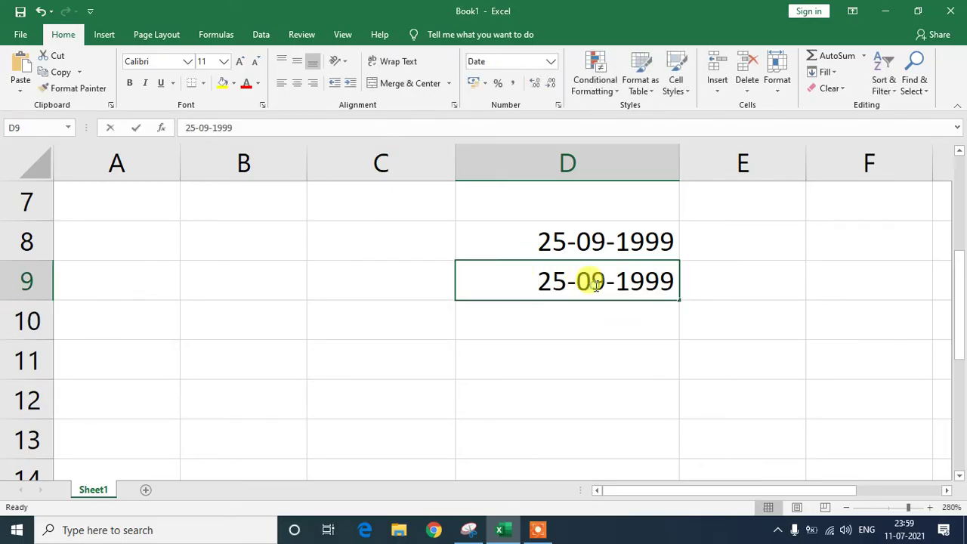
double_click(658, 284)
Enter the date 25/09/1999 once more in cell D10, completing the block of dates in D8:D10
left_click(611, 318)
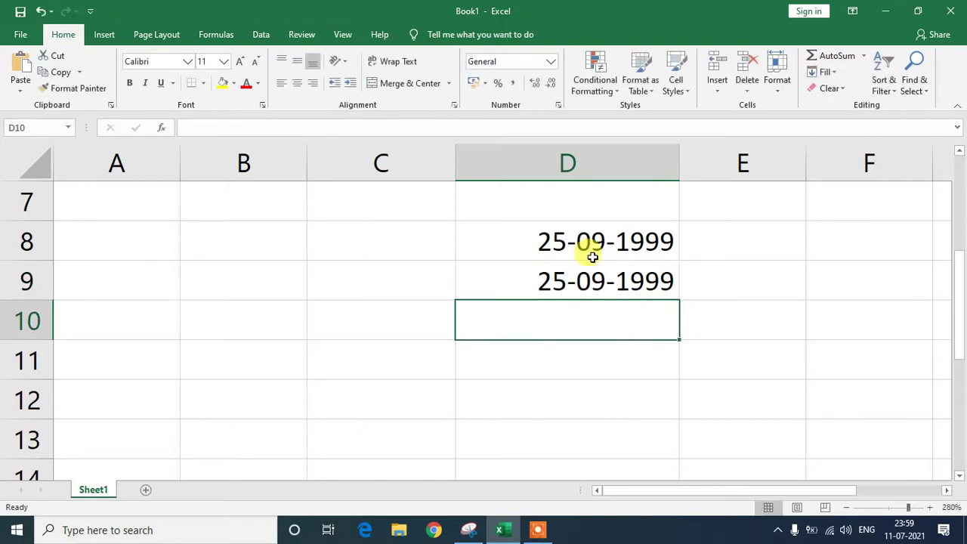
type("=")
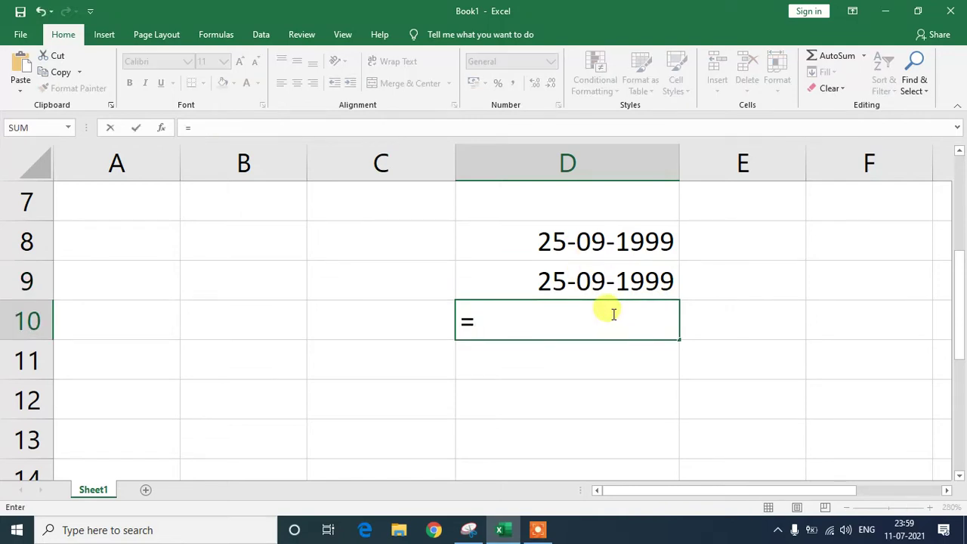
key("BackSpace")
type("25")
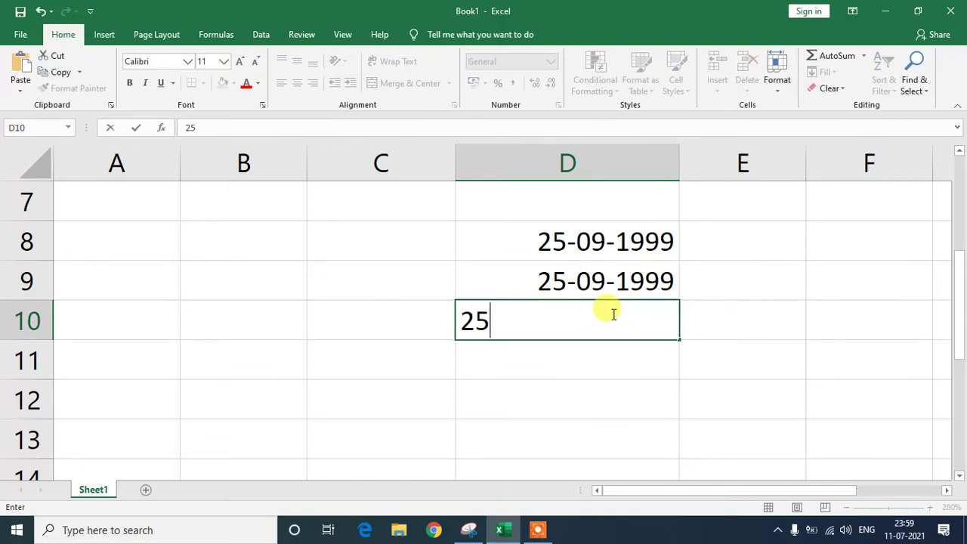
type("/09")
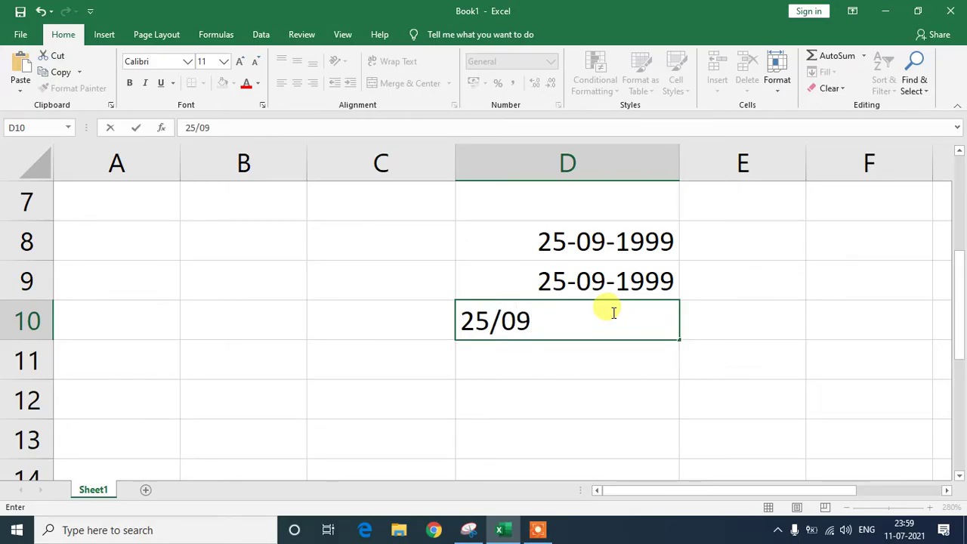
key("BackSpace")
key("BackSpace")
key("BackSpace")
type("/")
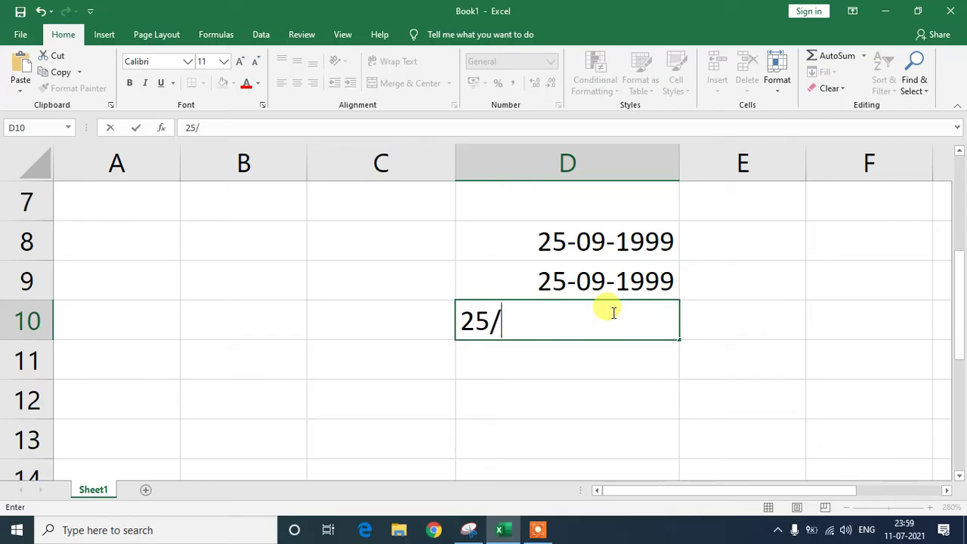
type("09/1")
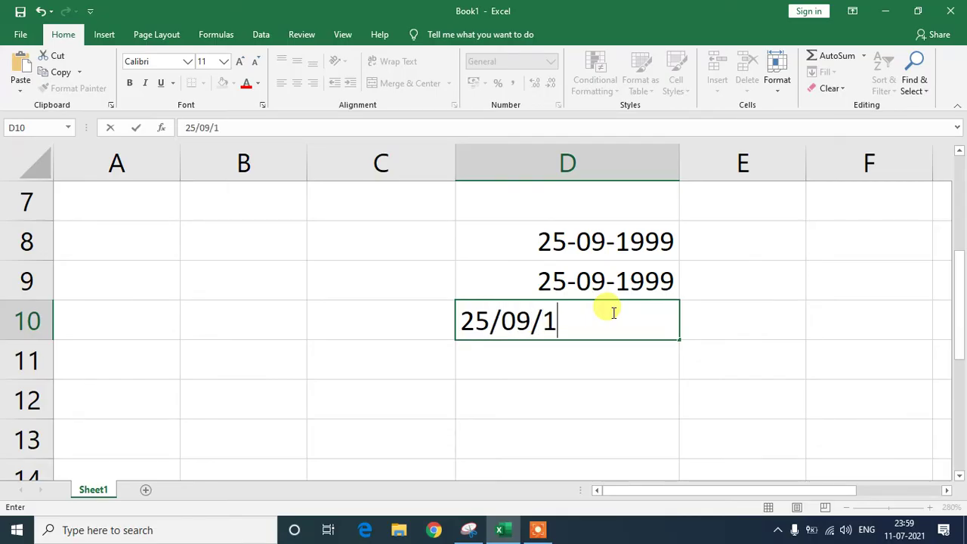
type("999")
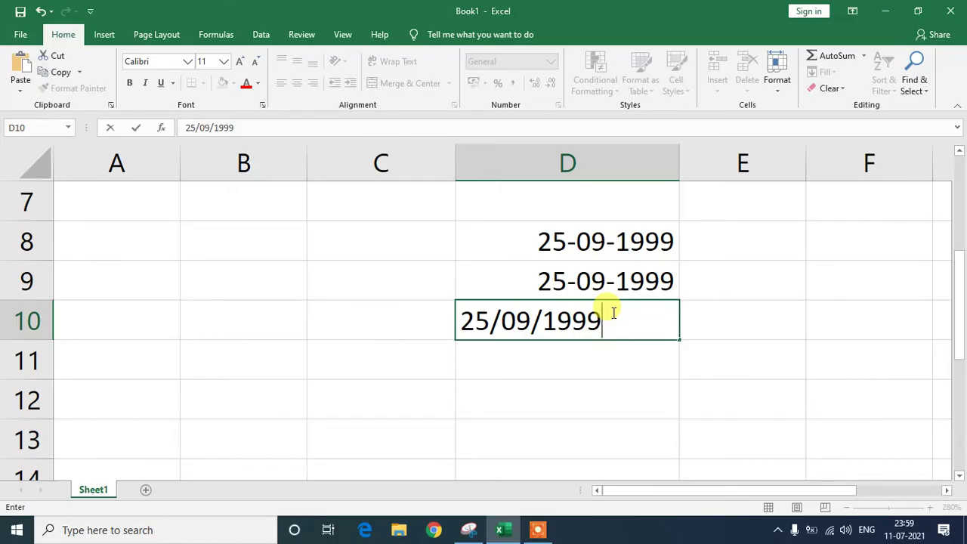
key("Return")
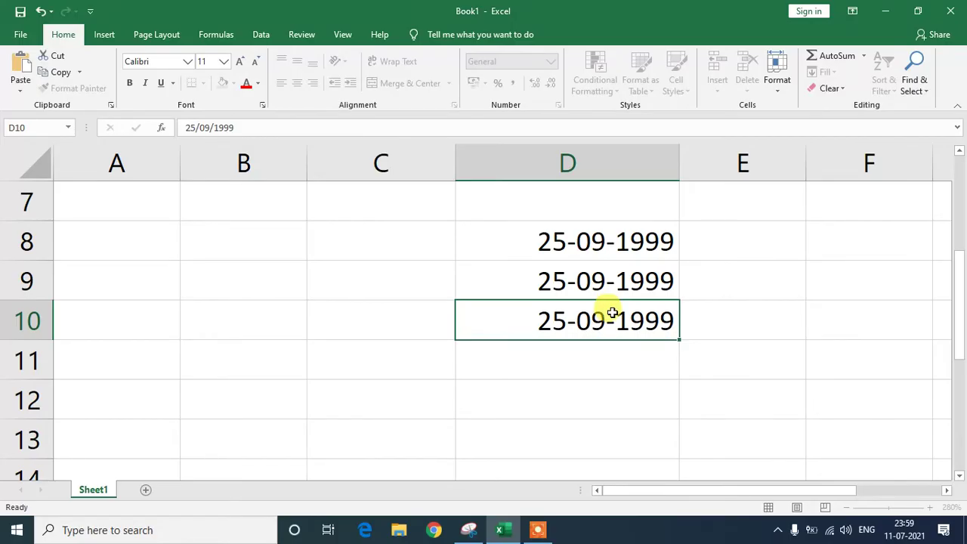
left_click(610, 313)
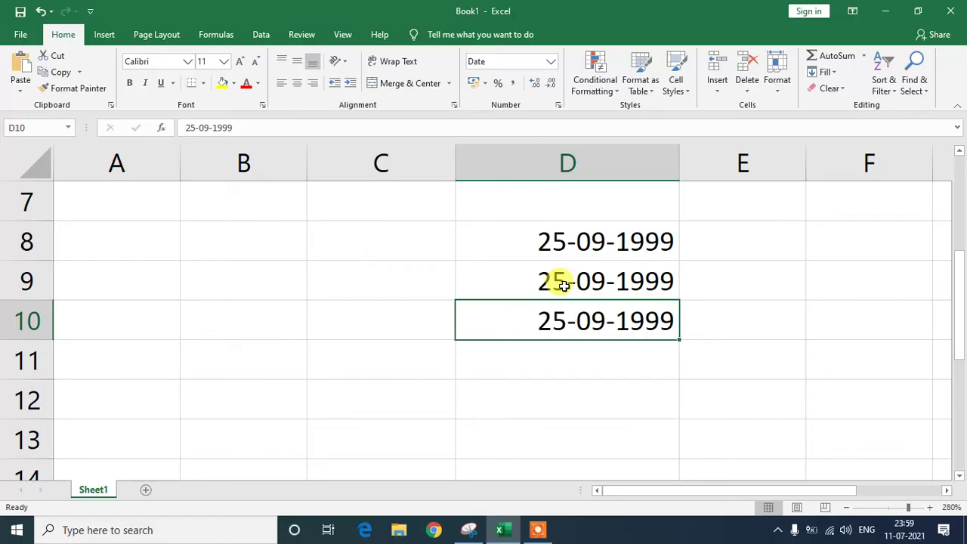
left_click_drag(564, 235, 524, 340)
left_click(384, 295)
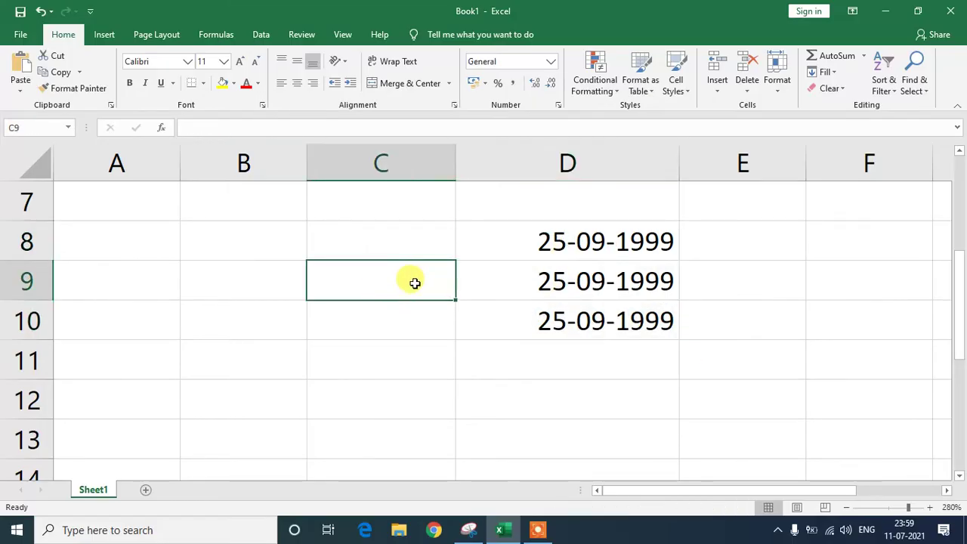
Enter the date format heading "DD/MM/YYYY" in cell C5, below the TODAY result
left_click(322, 230)
scroll(350, 253, "up", 2)
left_click(380, 356)
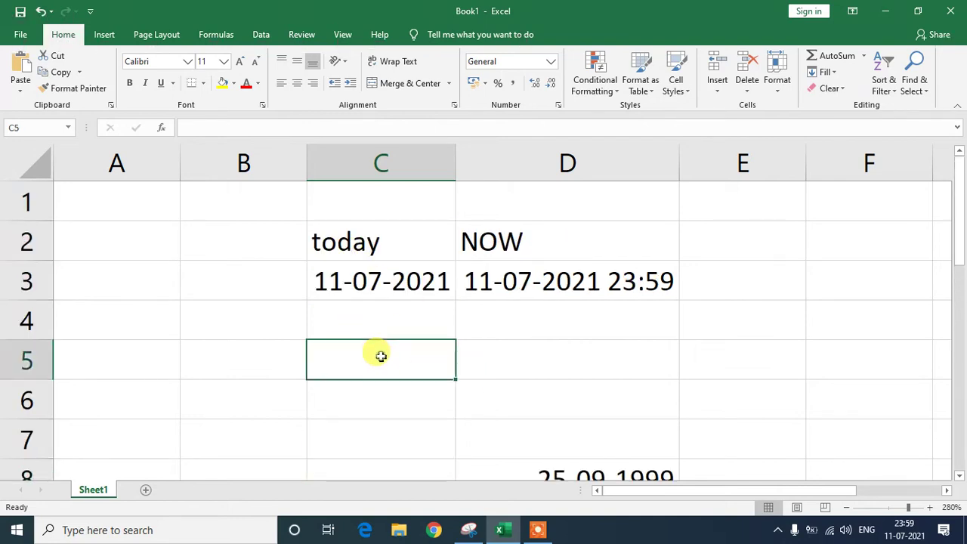
type("DD")
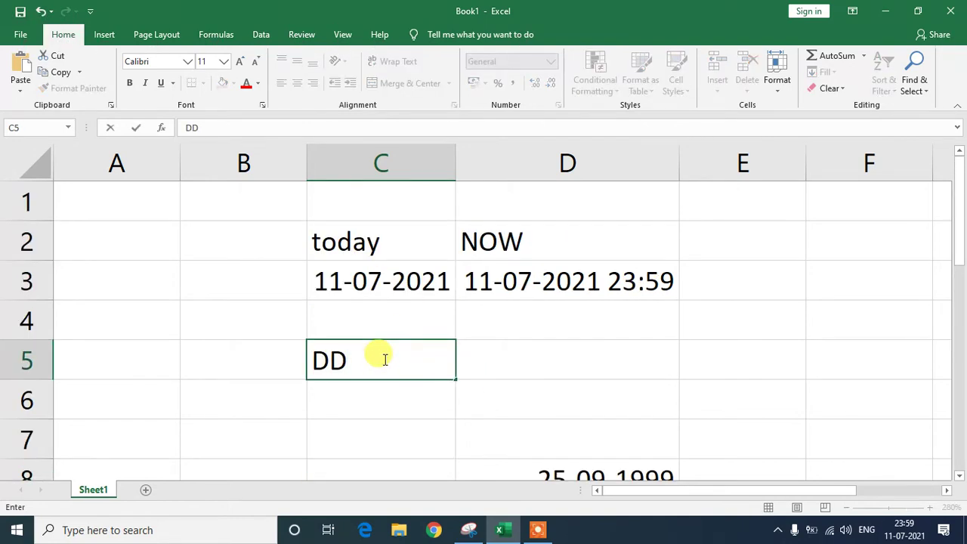
type("/MM")
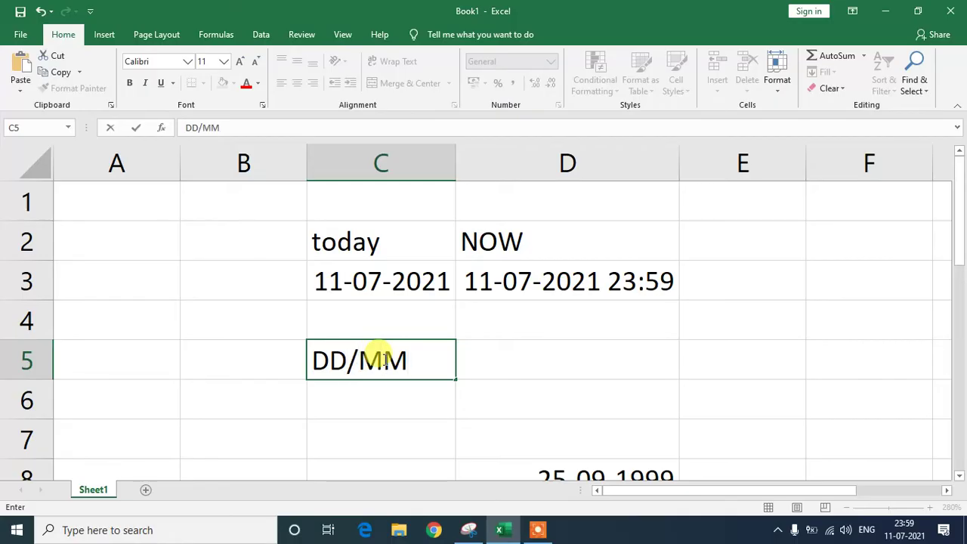
type("/YYY")
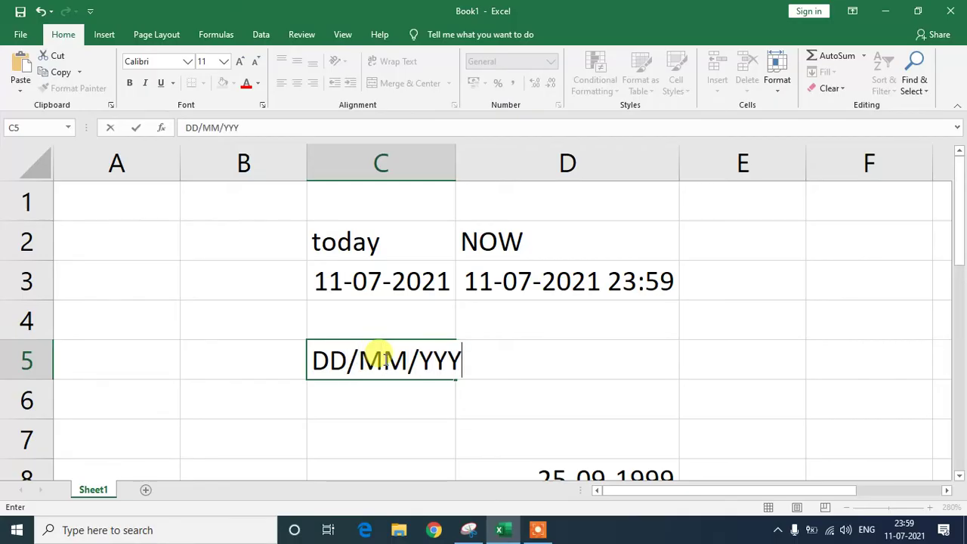
type("Y")
key("Return")
Widen column C slightly to fit its heading and enter the short format heading "D/M/Y" in cell D5
left_click(460, 358)
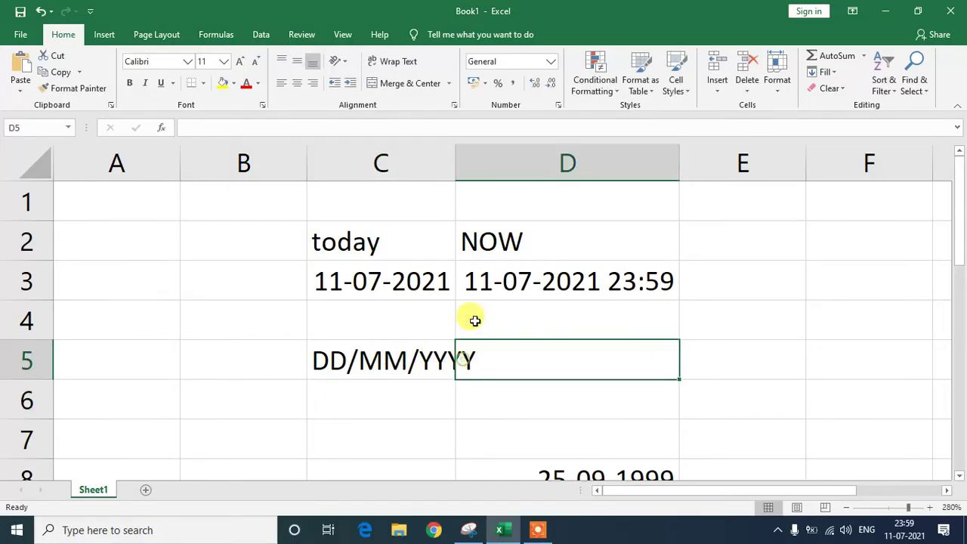
left_click_drag(455, 161, 475, 162)
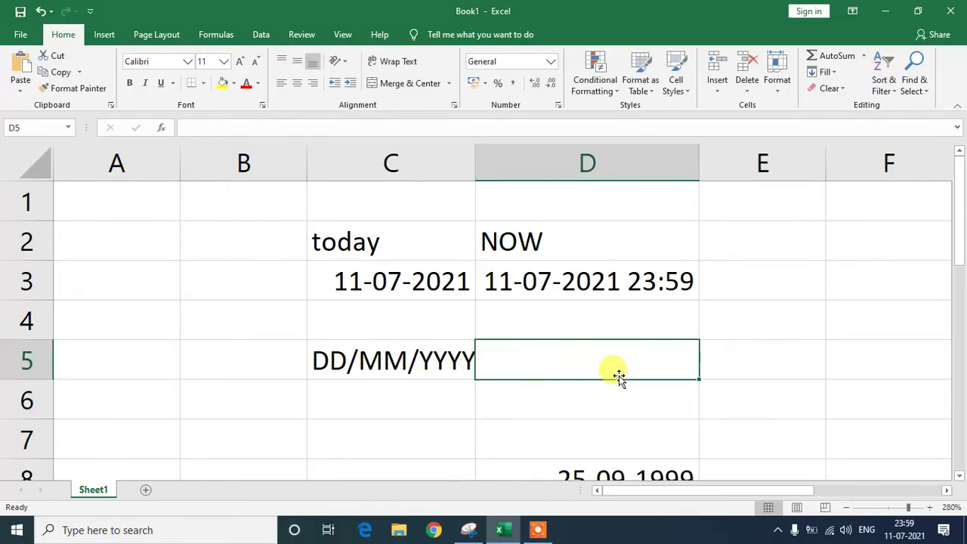
type("D")
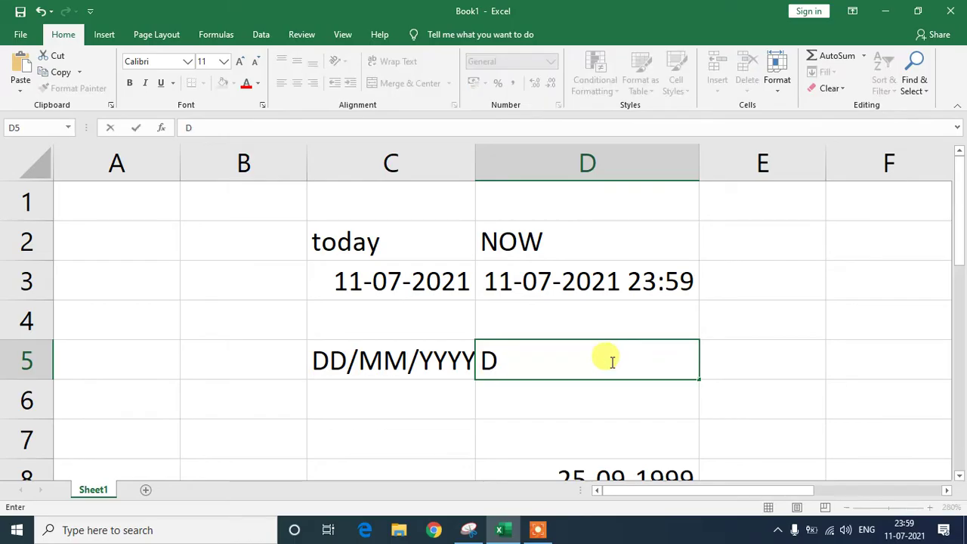
type("/M/Y")
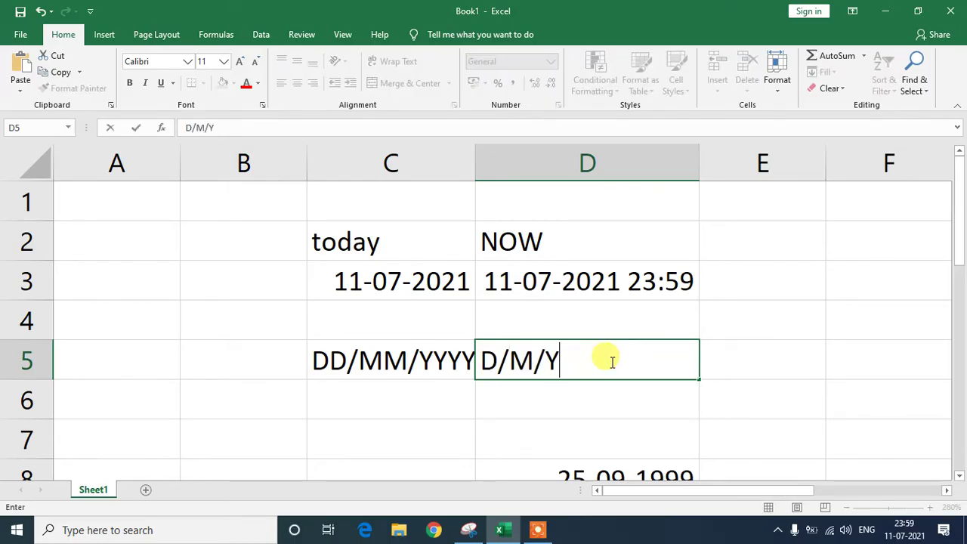
key("Return")
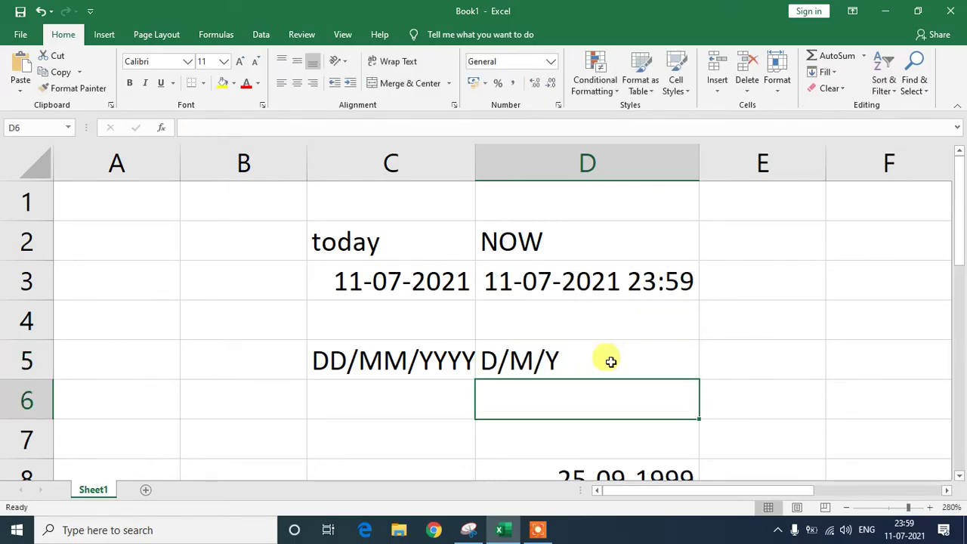
Enter the date 25/08/2002 in cell C6 under the DD/MM/YYYY heading and widen column C a little more
left_click(413, 376)
scroll(413, 382, "down", 1)
left_click(369, 278)
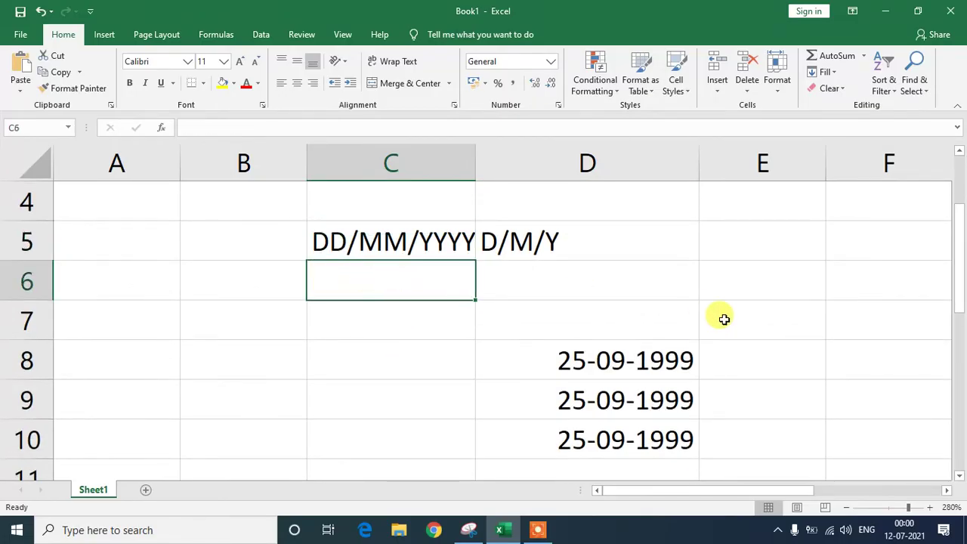
type("25")
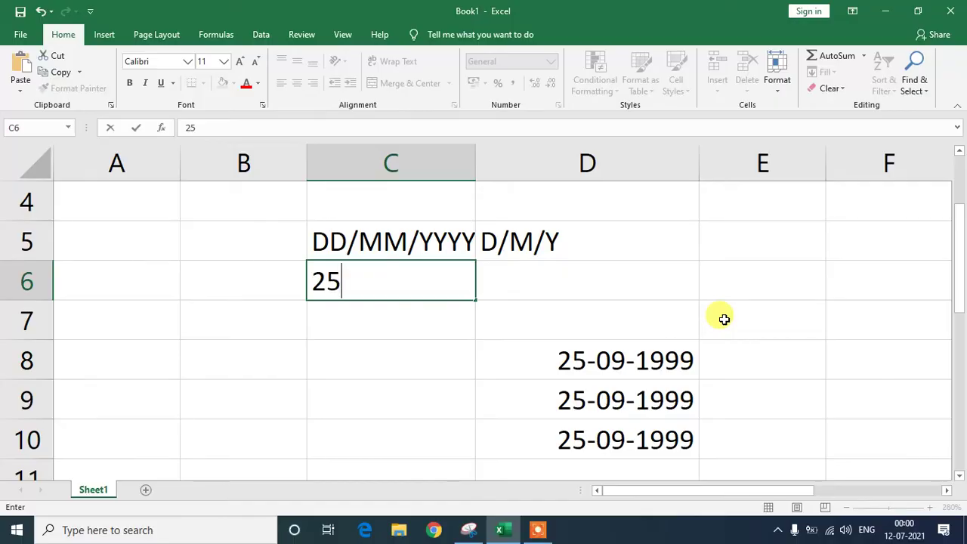
type("/08/2002")
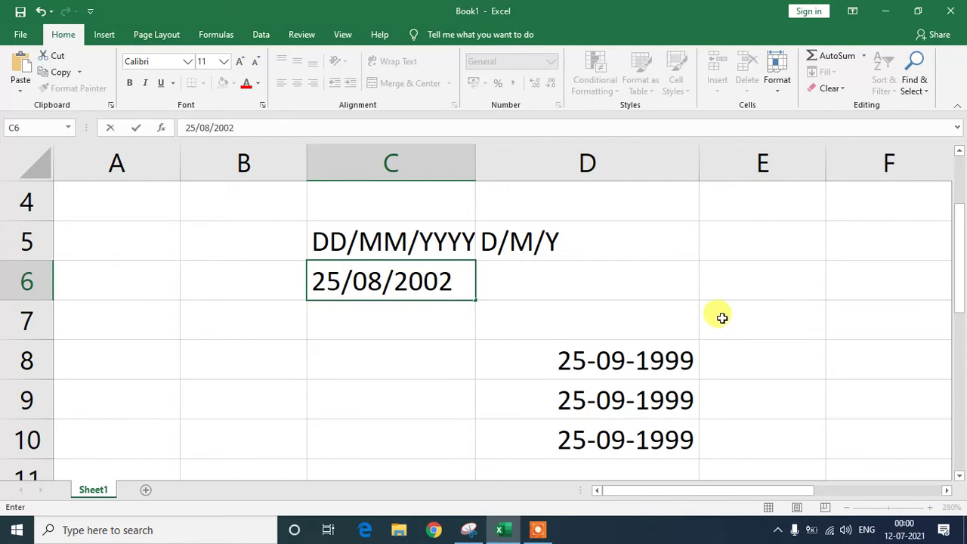
left_click(433, 346)
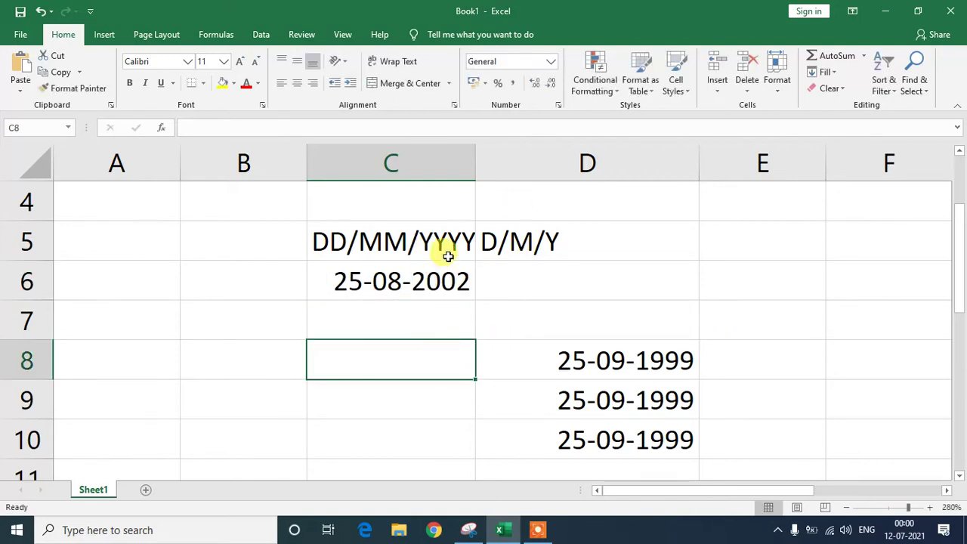
left_click_drag(472, 160, 498, 160)
left_click(567, 274)
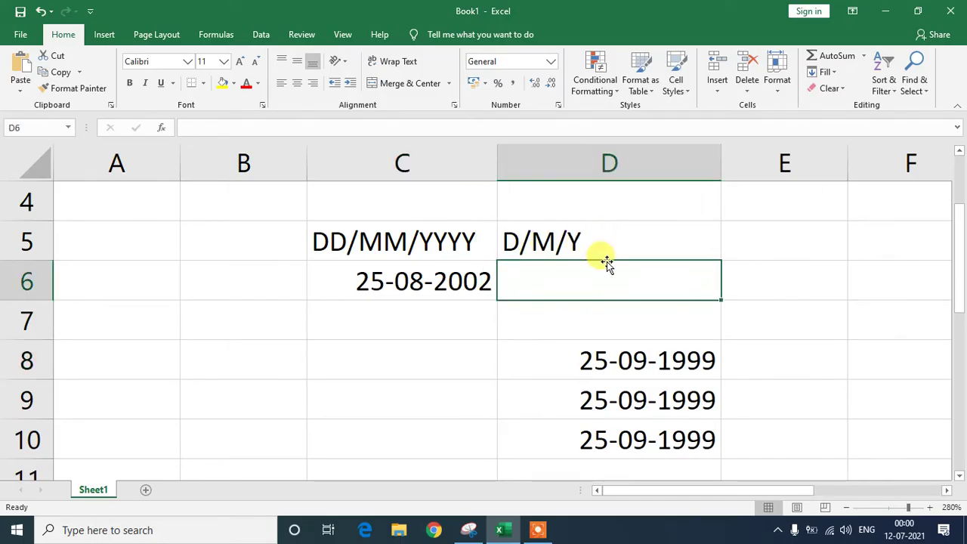
Enter the date 02/03/21 in cell D6 under the D/M/Y heading
type("=")
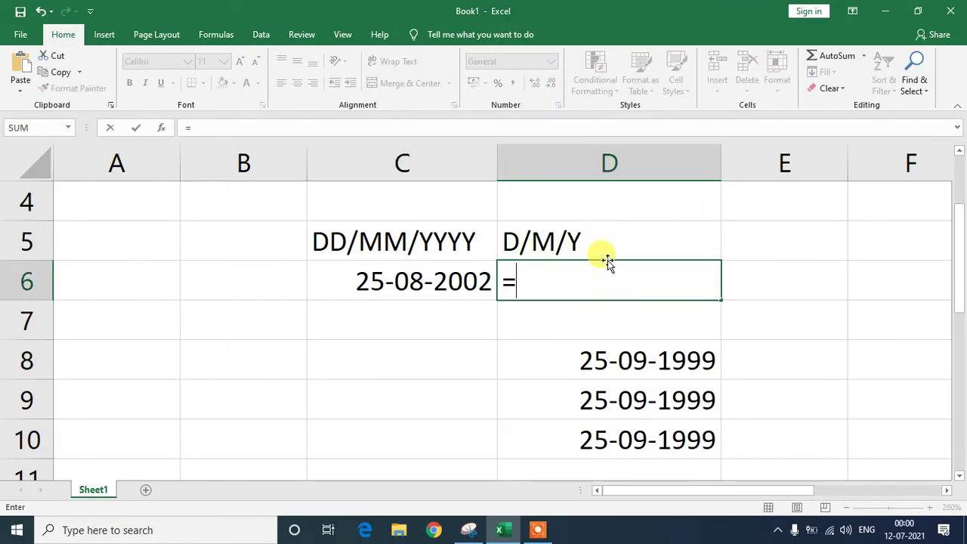
key("BackSpace")
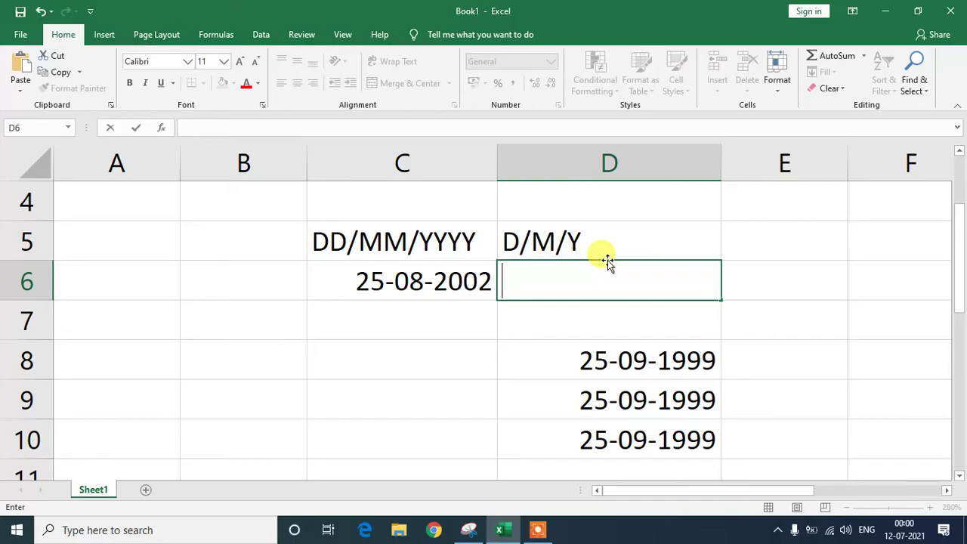
type("02/0")
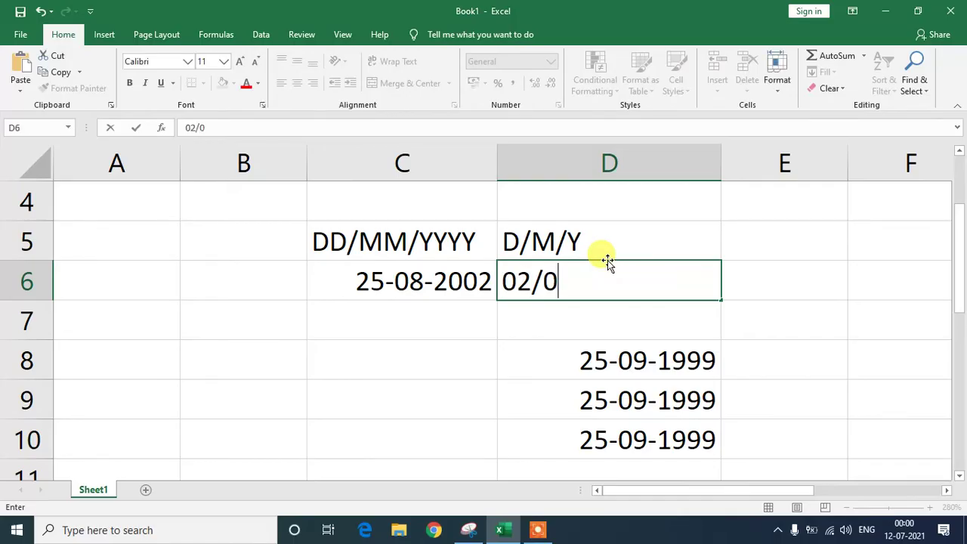
type("3/21")
key("Return")
Edit the date in cell D6 to shorten its year to two digits, as 02-03-21
left_click(657, 278)
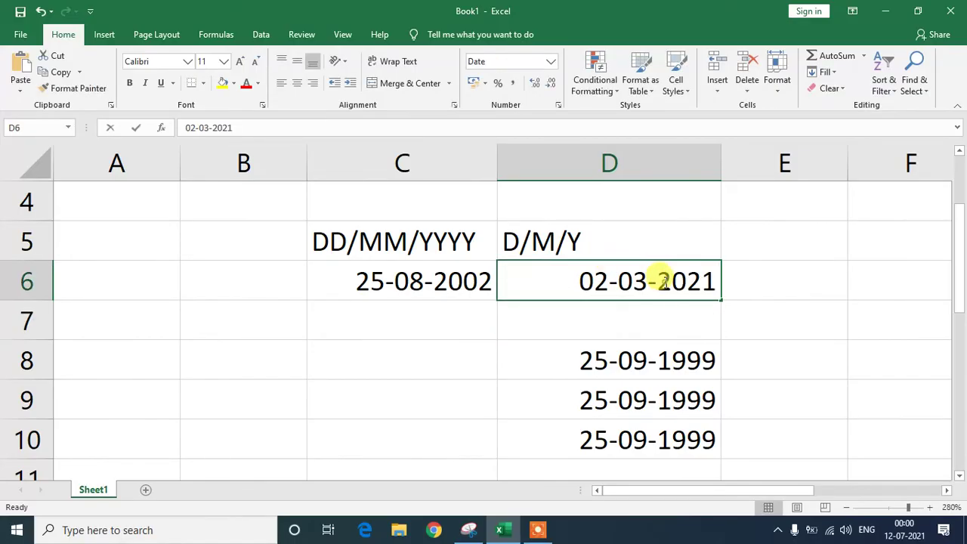
double_click(658, 278)
left_click_drag(706, 277, 661, 278)
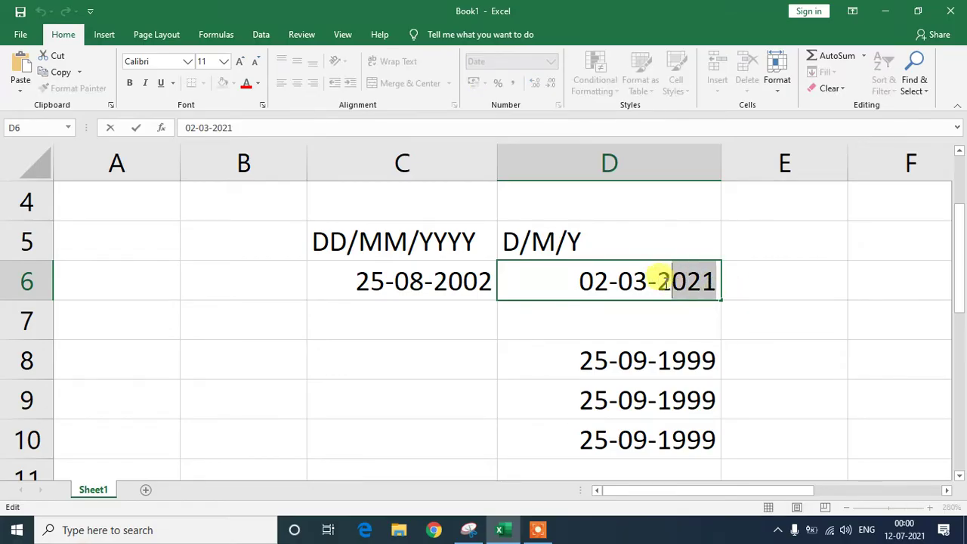
key("BackSpace")
type("1")
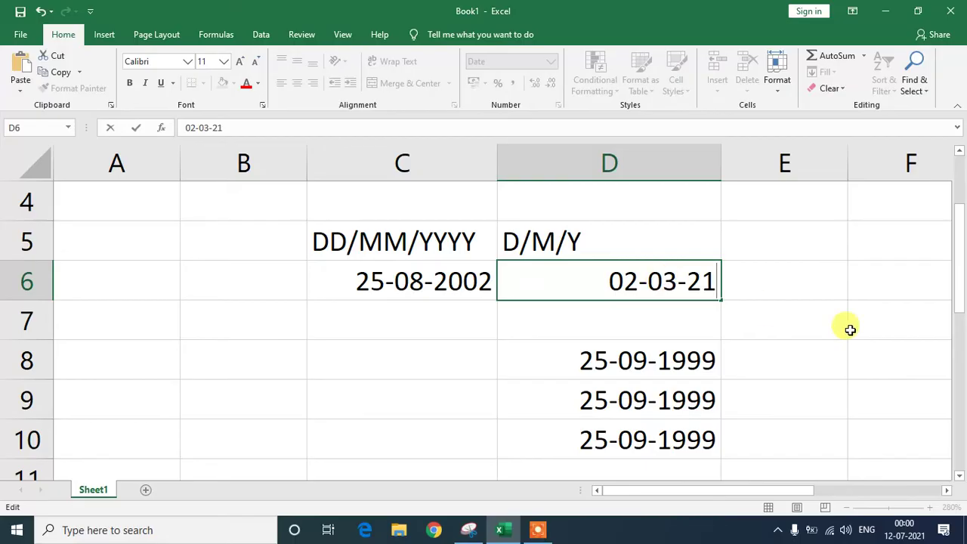
key("Return")
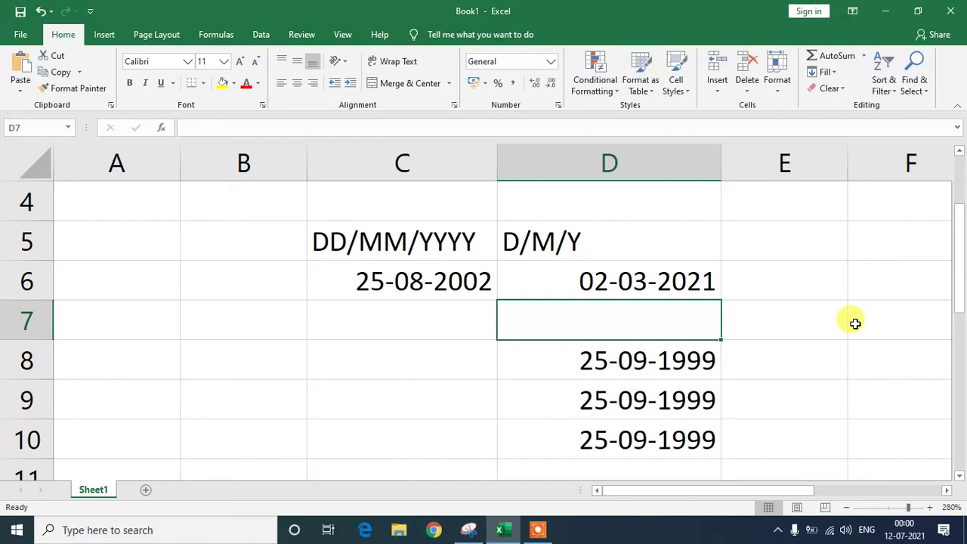
Compare the DD/MM/YYYY and D/M/Y headings with the dates entered beneath them, and review the surrounding date cells
left_click(411, 324)
left_click(325, 243)
left_click_drag(385, 250, 434, 244)
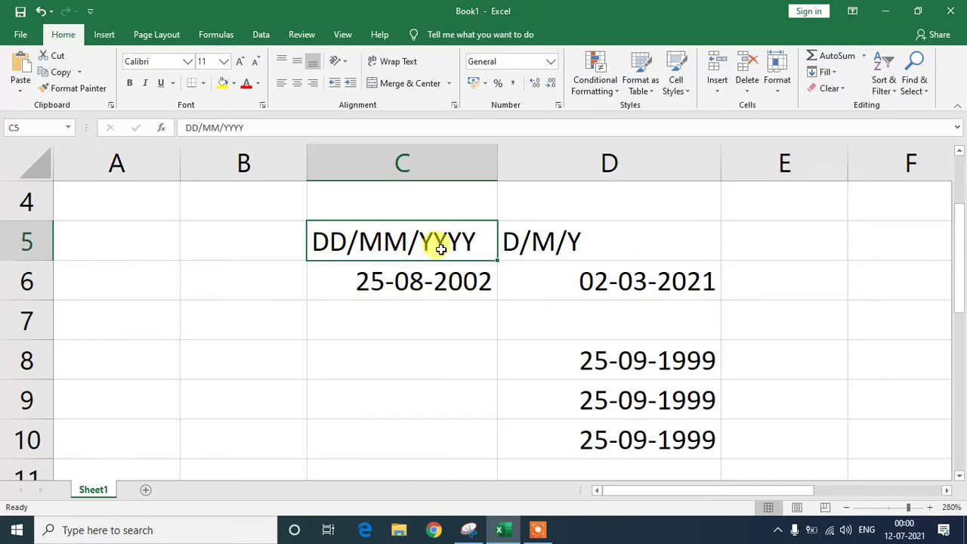
left_click(442, 287)
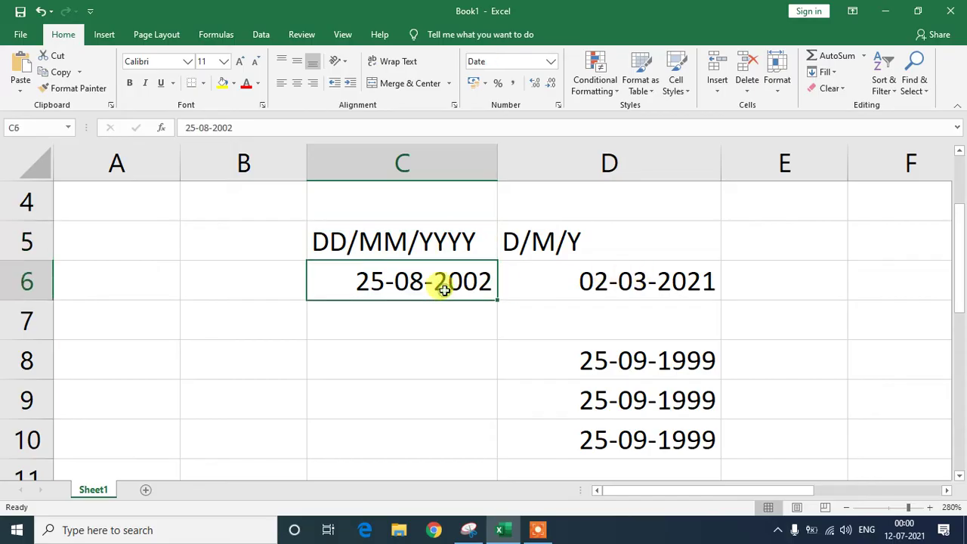
left_click(548, 249)
left_click(696, 280)
scroll(675, 300, "down", 1)
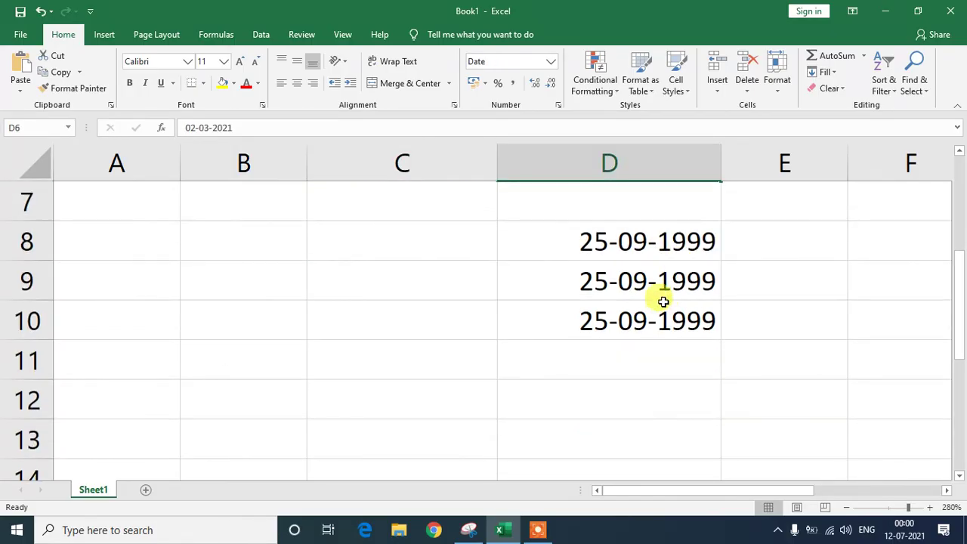
scroll(365, 269, "up", 1)
scroll(366, 269, "up", 2)
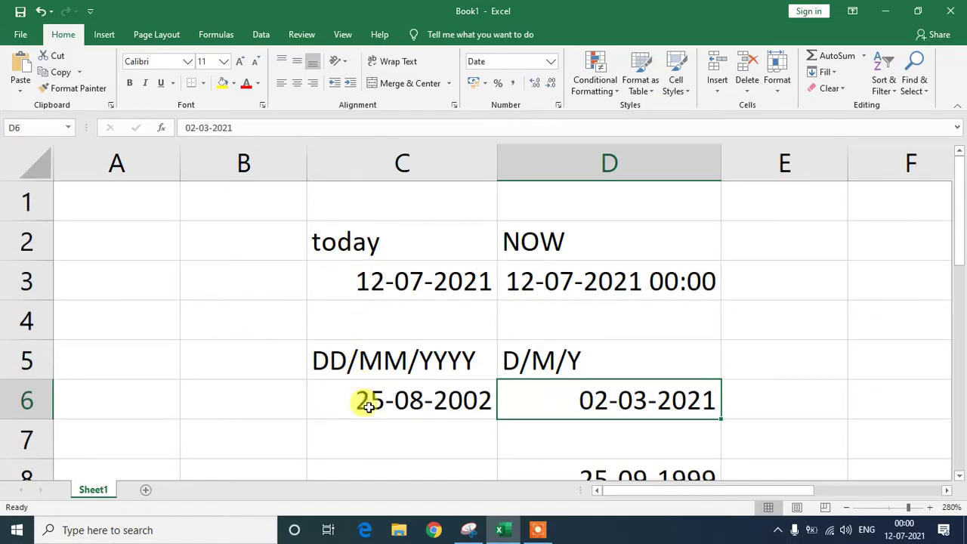
scroll(363, 399, "down", 1)
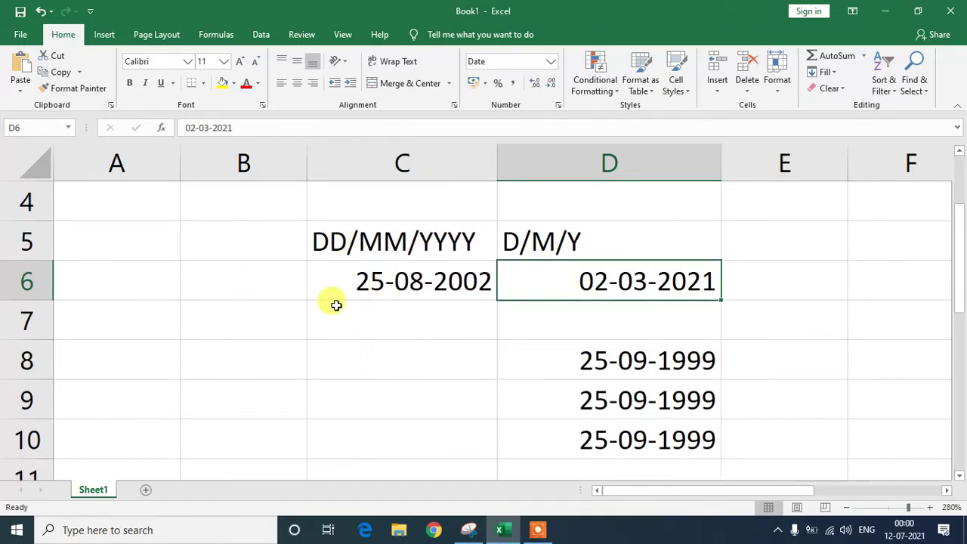
Select the empty cells C7:C9 and choose the Date category in their number format settings
left_click(333, 283)
left_click(361, 348)
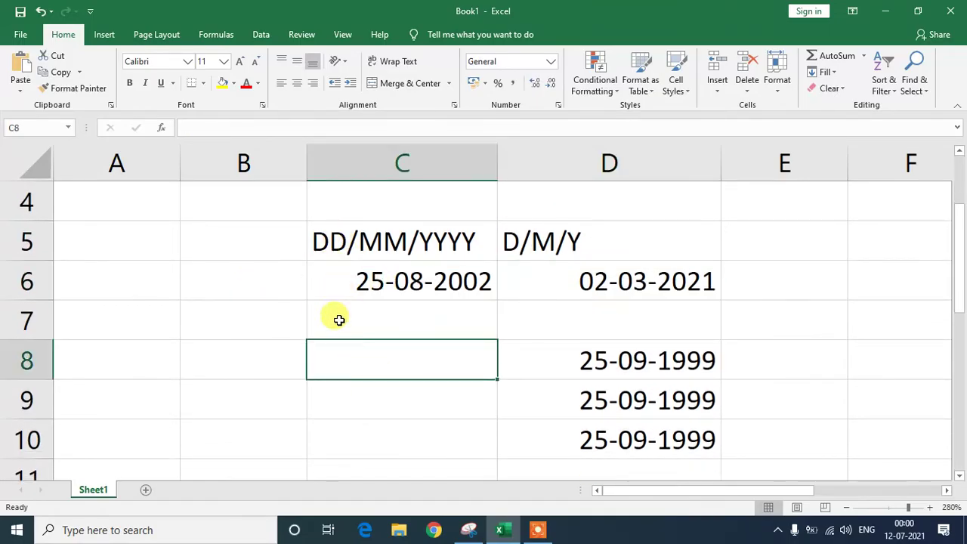
left_click_drag(336, 316, 419, 385)
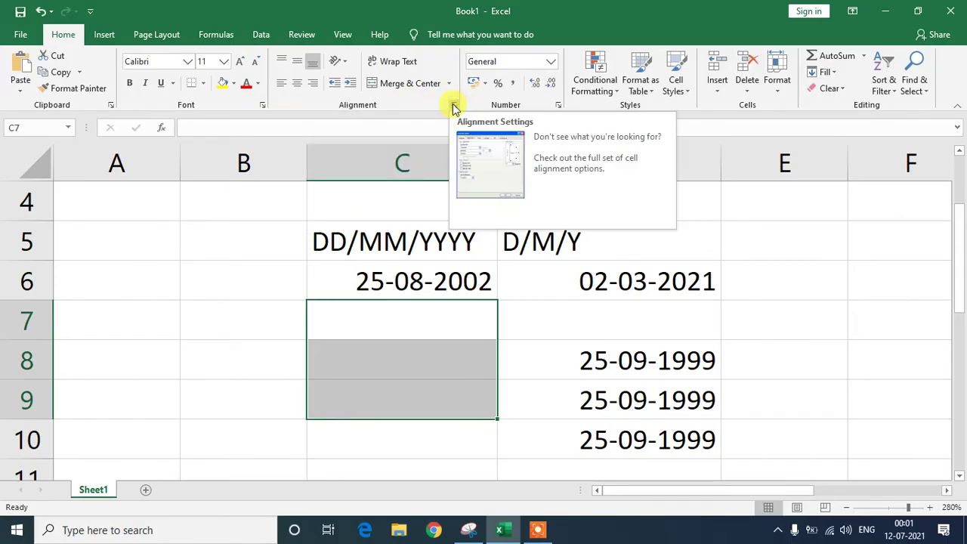
left_click(558, 106)
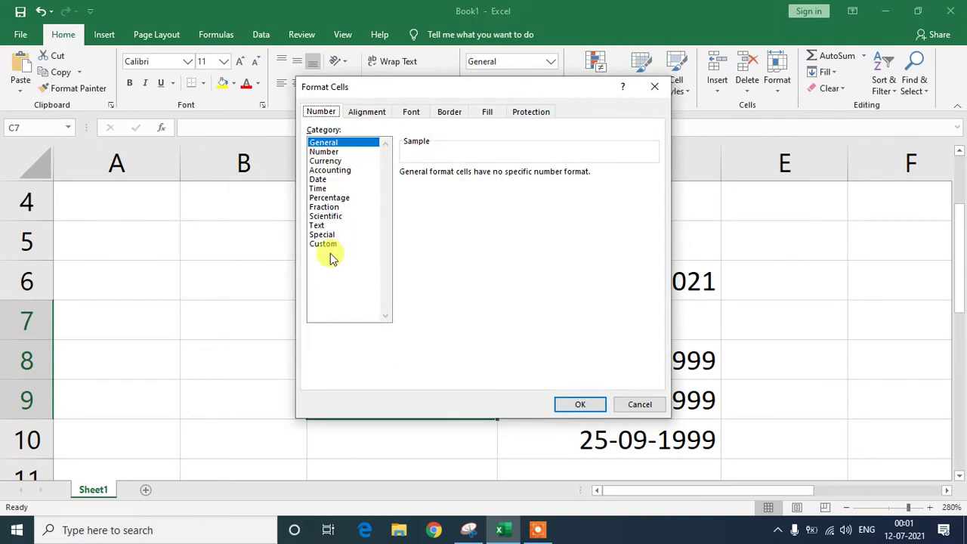
left_click(318, 182)
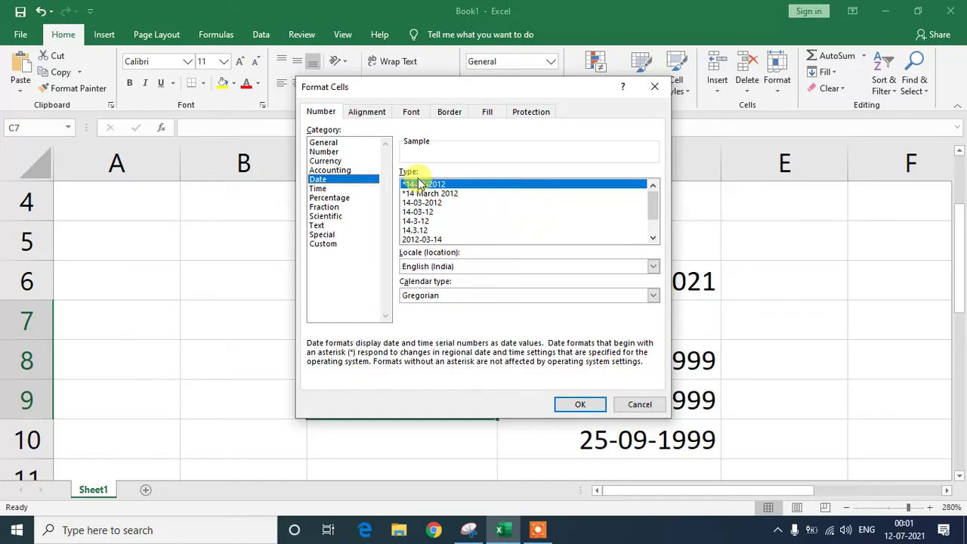
Examine the Date category's display types for English (India), comparing numeric, month-name and weekday styles
scroll(653, 217, "down", 1)
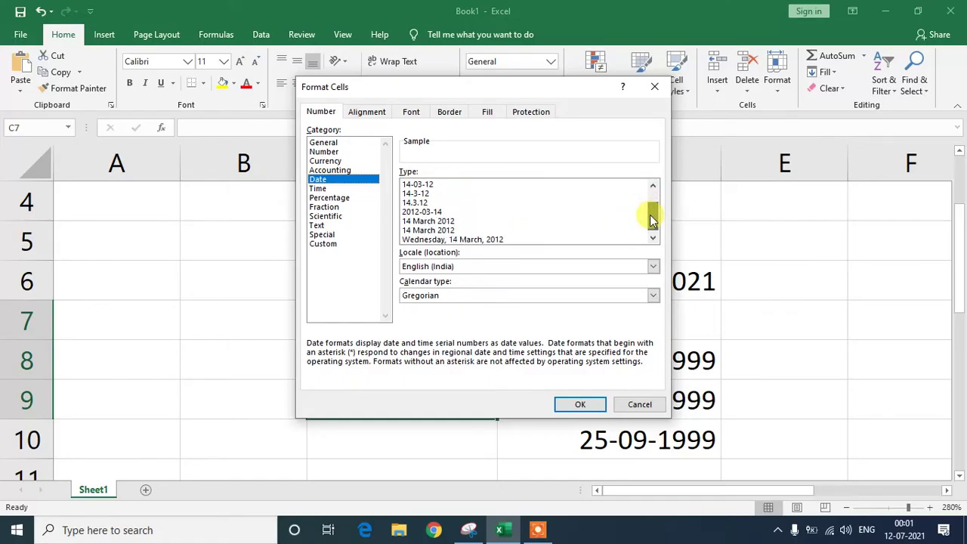
left_click_drag(654, 218, 620, 201)
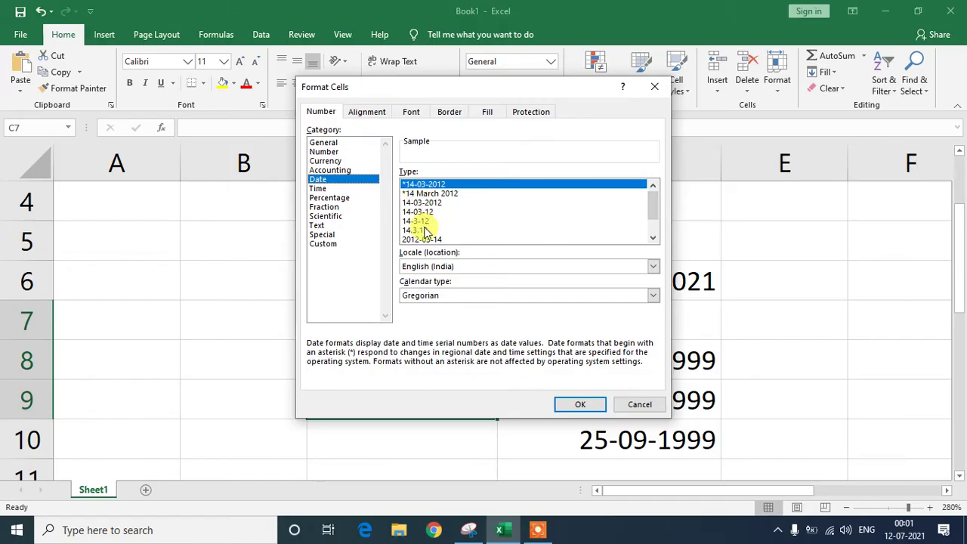
mouse_move(408, 86)
left_mouse_down()
mouse_move(117, 71)
mouse_move(77, 84)
mouse_move(404, 92)
left_mouse_up()
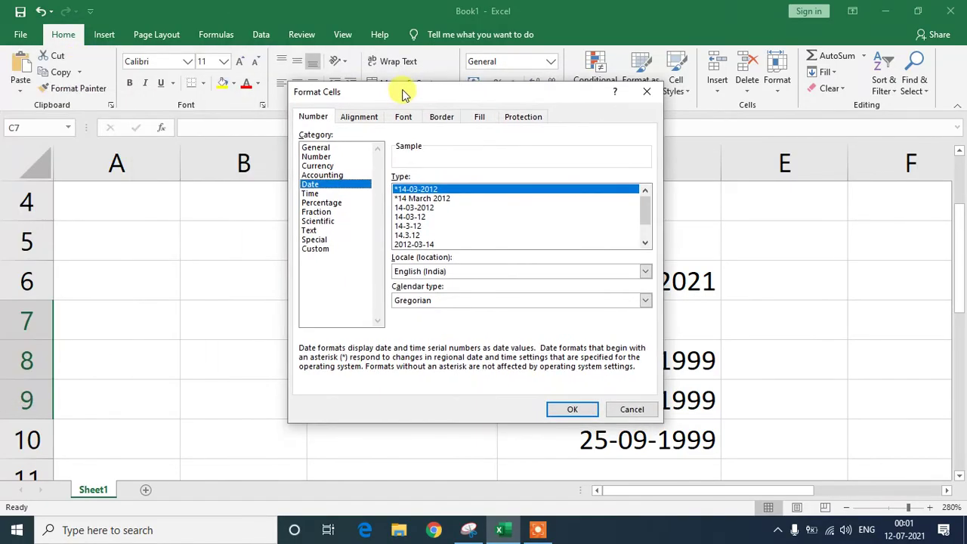
left_click(426, 208)
left_click(423, 226)
scroll(421, 234, "down", 1)
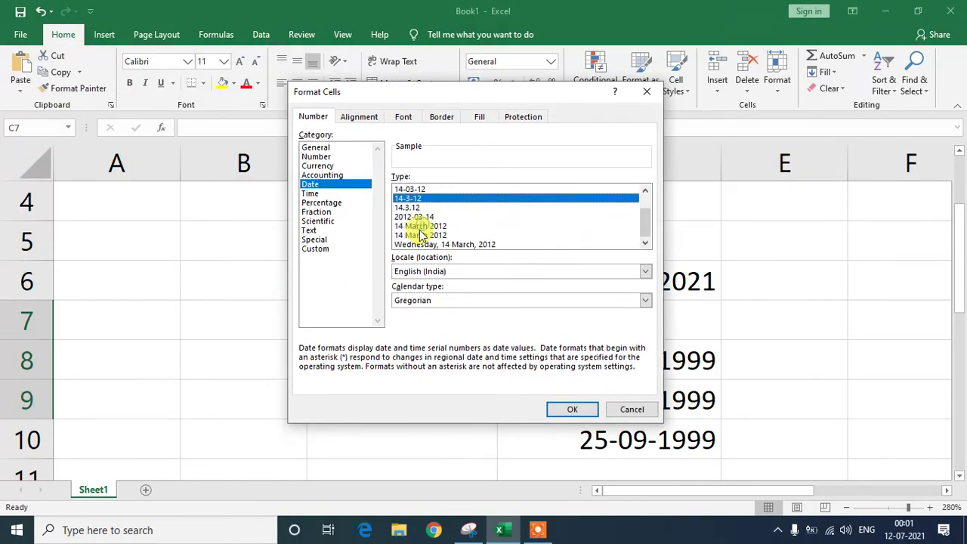
scroll(420, 233, "up", 1)
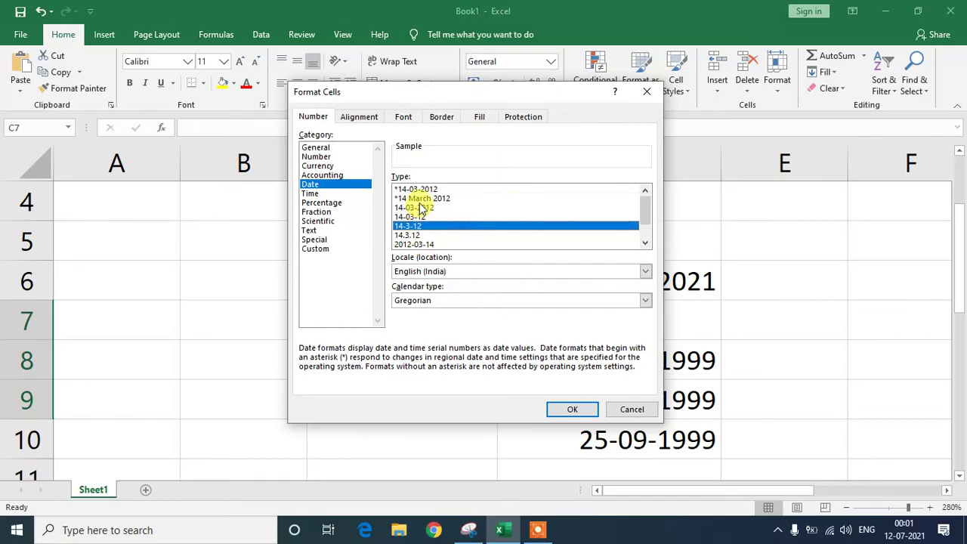
left_click(421, 190)
left_click(420, 235)
scroll(420, 239, "down", 1)
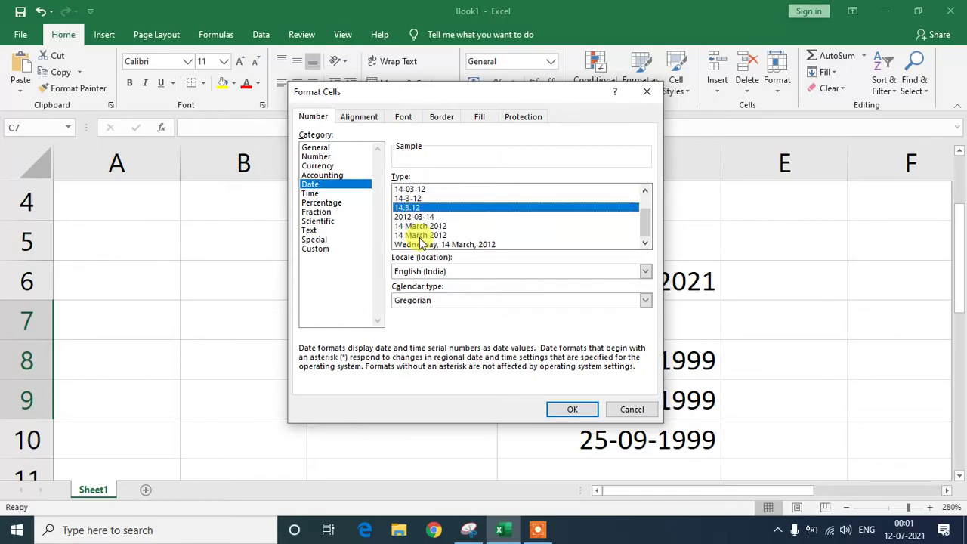
left_click(408, 198)
left_click(408, 189)
left_click(412, 217)
left_click(415, 235)
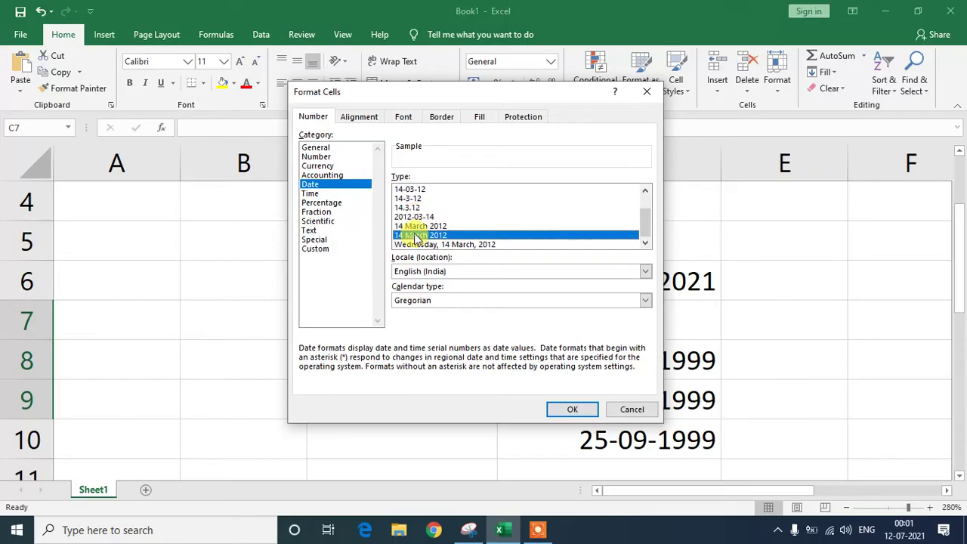
left_click(413, 243)
scroll(420, 243, "up", 1)
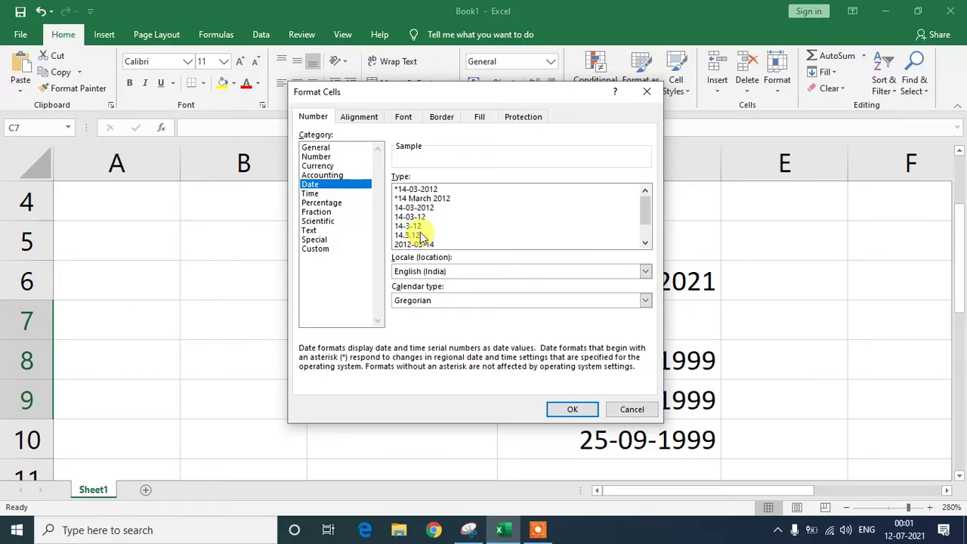
scroll(420, 227, "down", 1)
scroll(417, 221, "up", 1)
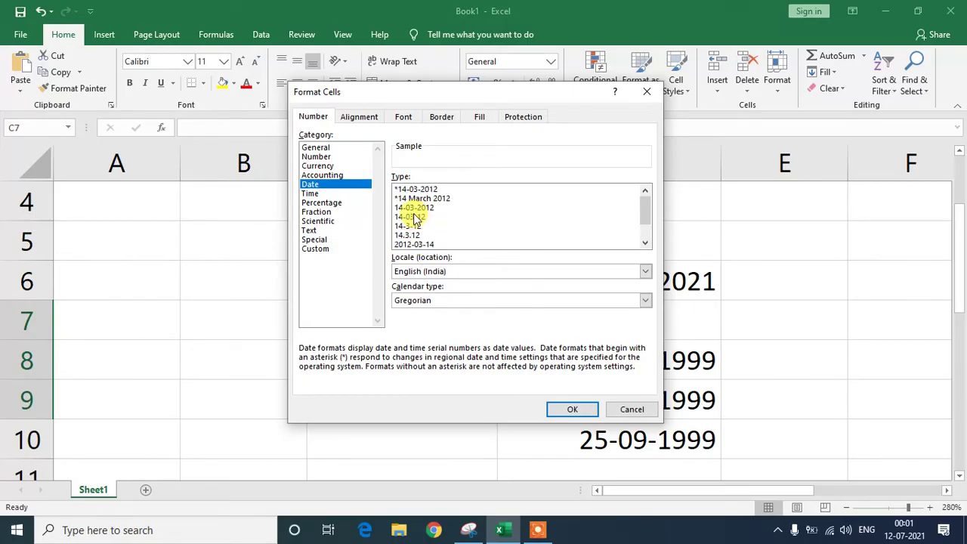
left_click(415, 198)
left_click(414, 189)
left_click(412, 208)
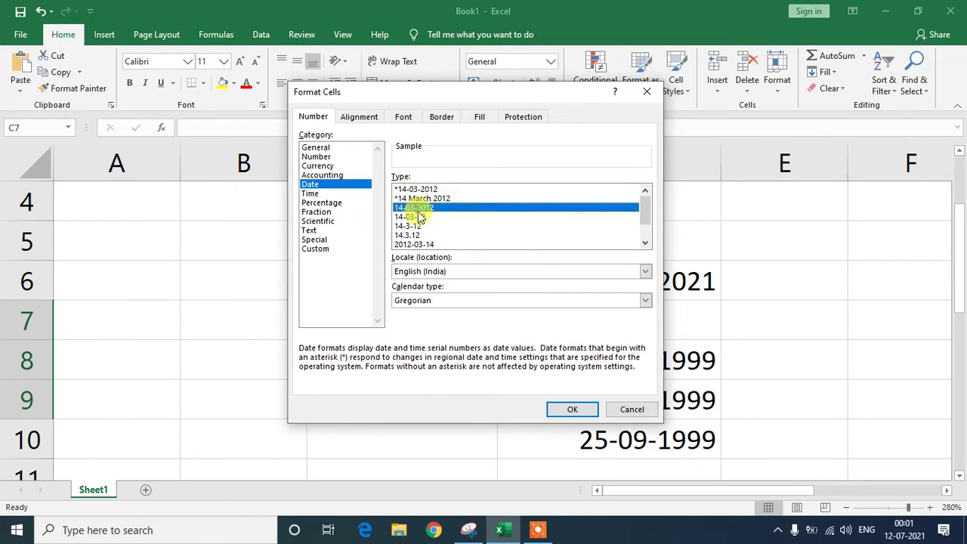
left_click(422, 235)
left_click(425, 243)
scroll(429, 243, "down", 1)
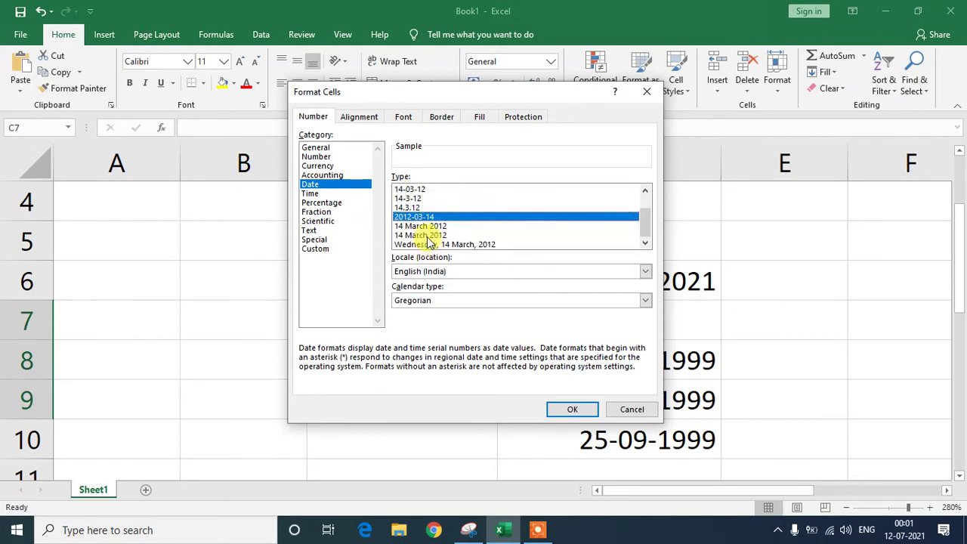
left_click(423, 227)
left_click(415, 217)
left_click(421, 235)
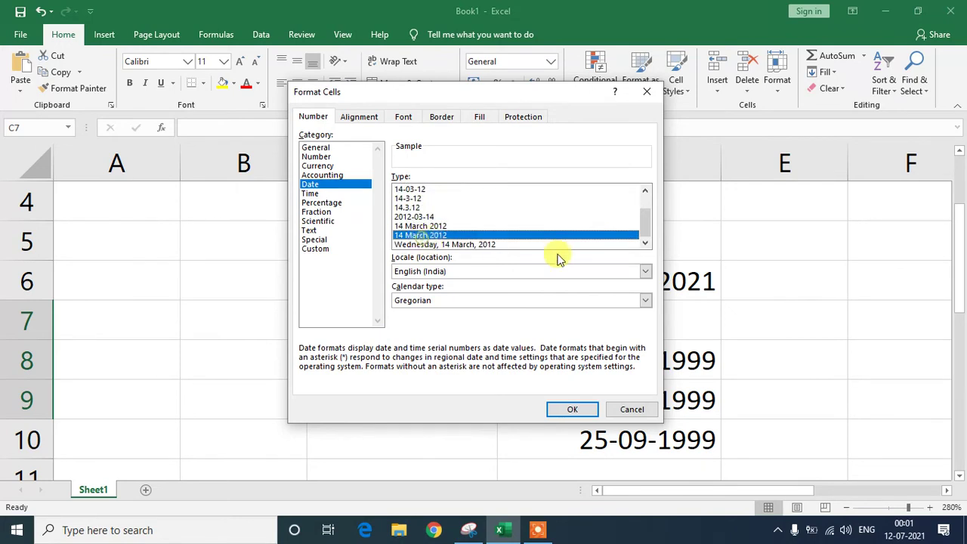
left_click_drag(650, 226, 651, 208)
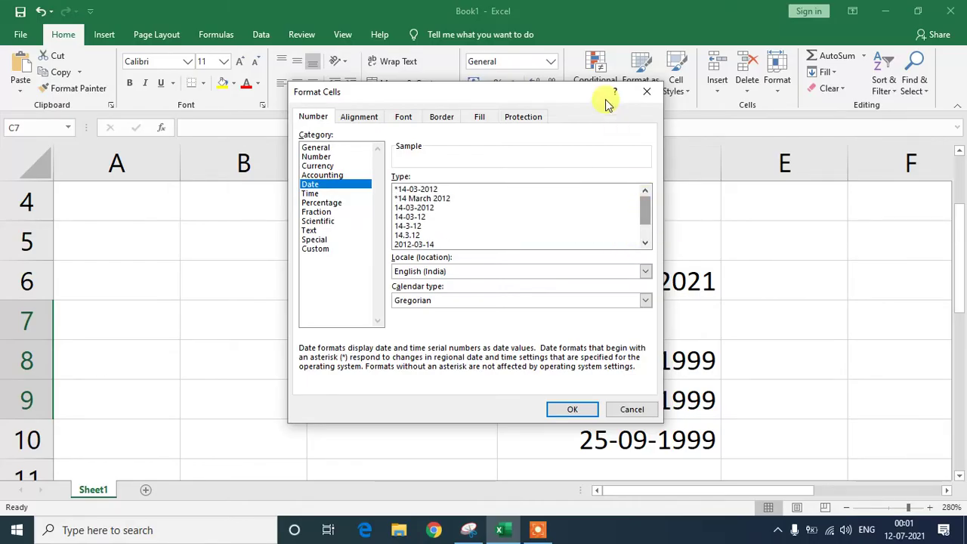
Try the Gregorian (English) calendar type to see its date styles, and return the calendar type to Gregorian
left_click(456, 302)
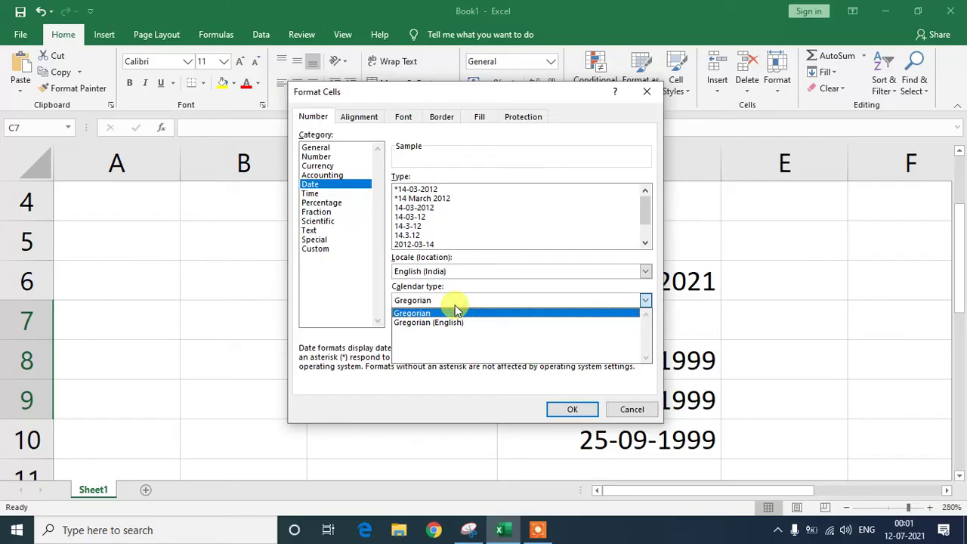
left_click(459, 324)
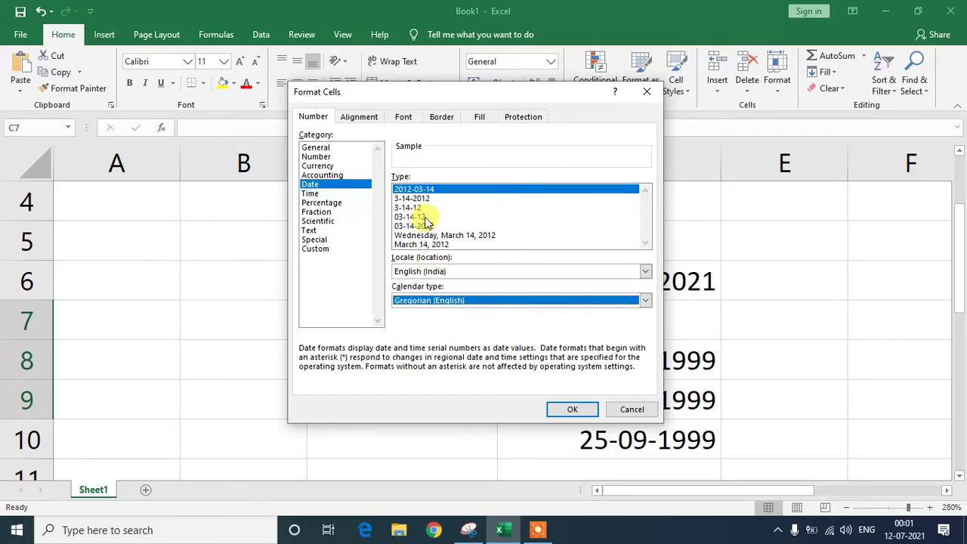
left_click(476, 301)
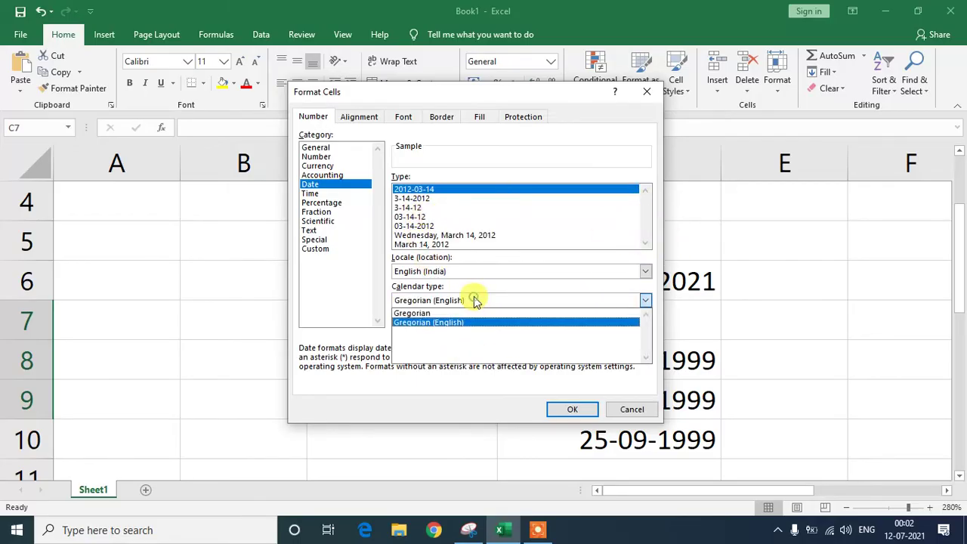
left_click(439, 313)
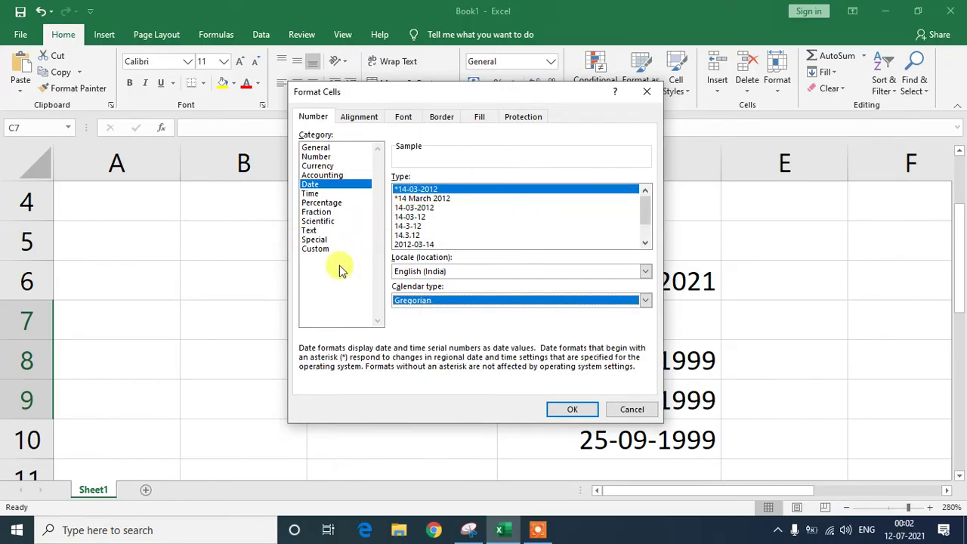
Apply the custom number format dd/mm/yyyy to the selected cells C7:C9
left_click(316, 250)
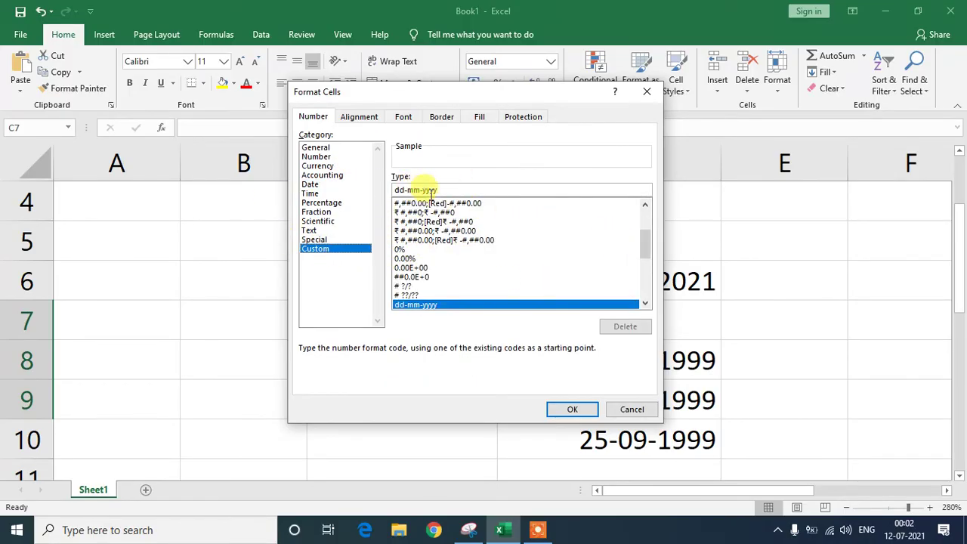
mouse_move(643, 244)
left_mouse_down()
mouse_move(648, 228)
mouse_move(646, 261)
left_mouse_up()
scroll(647, 265, "down", 1)
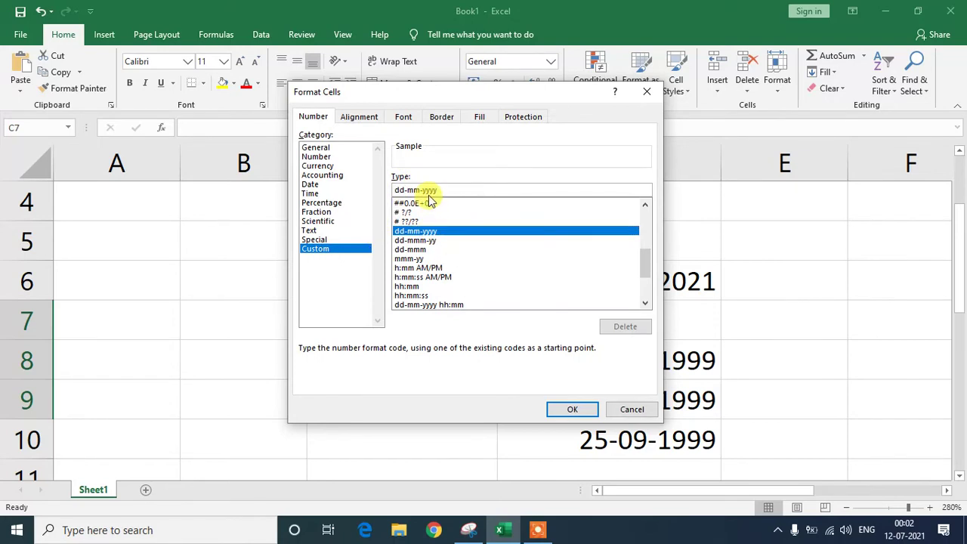
key("BackSpace")
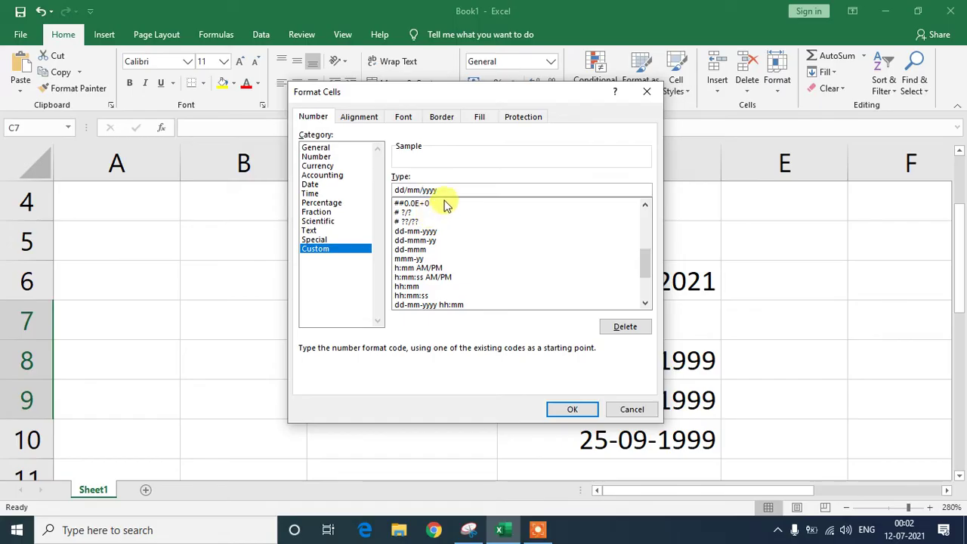
left_click_drag(456, 190, 394, 190)
left_click(588, 418)
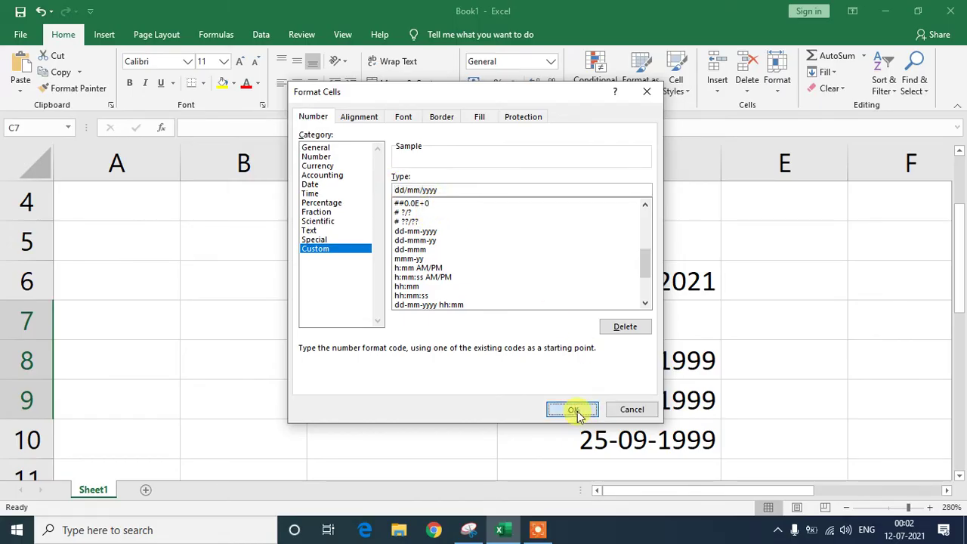
Fill the date in C6 down through C9, and clear the filled cells C7:C9
left_click(405, 330)
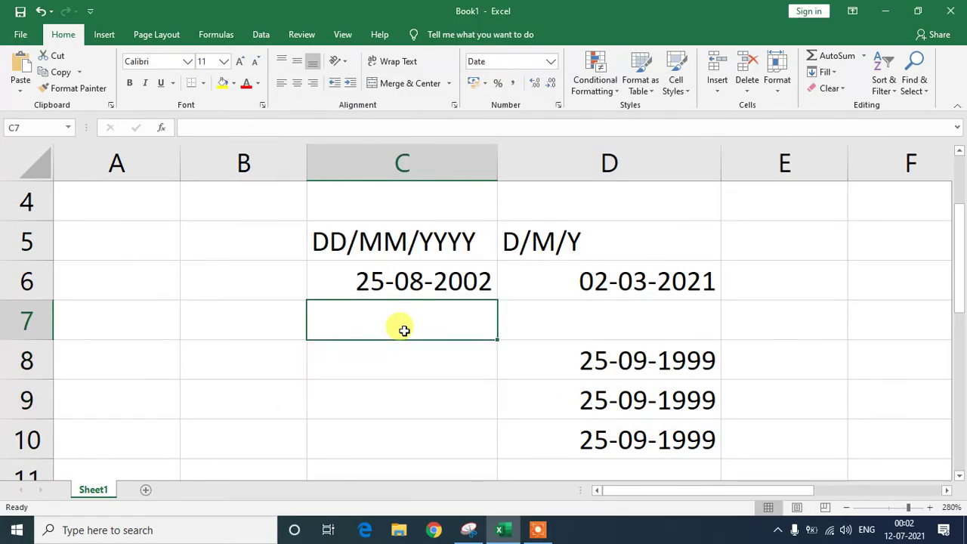
left_click(469, 274)
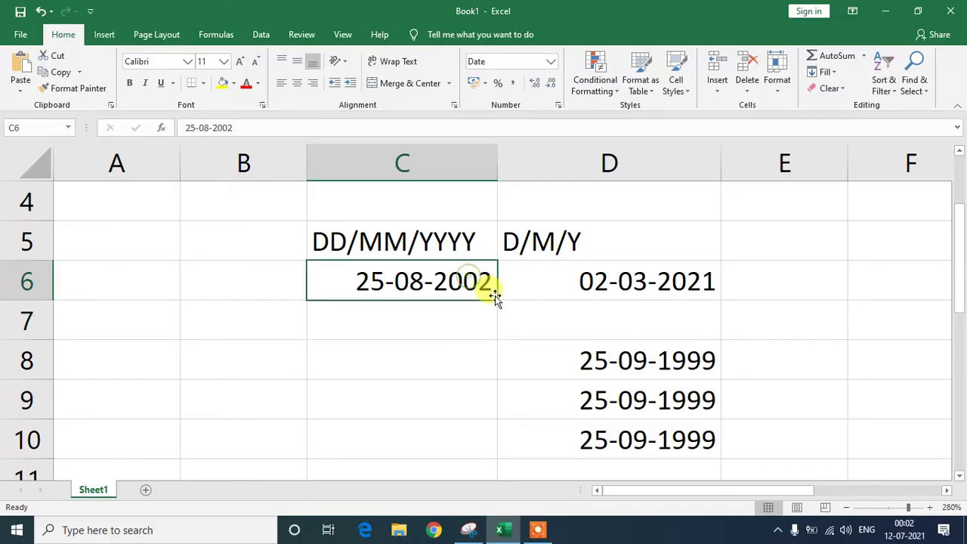
left_click_drag(497, 303, 510, 409)
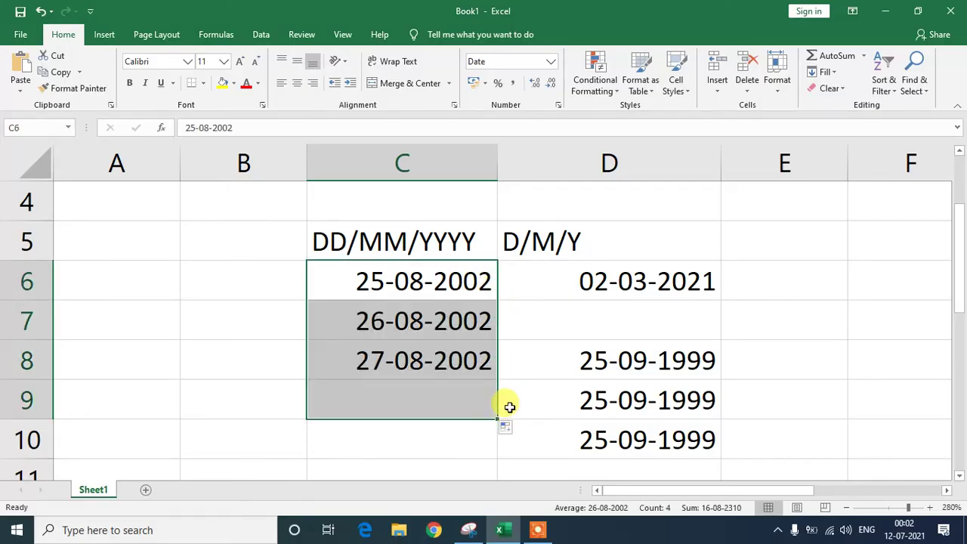
left_click(401, 311)
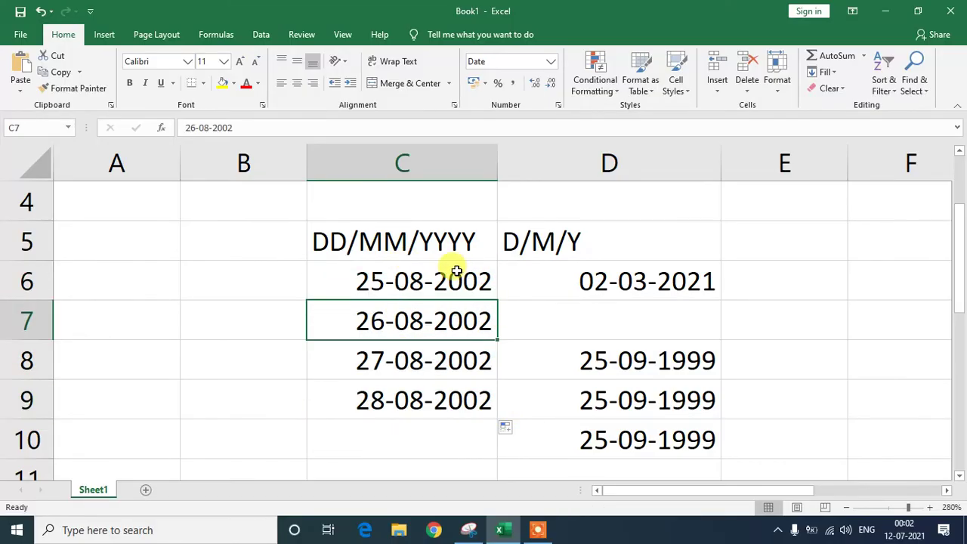
double_click(449, 424)
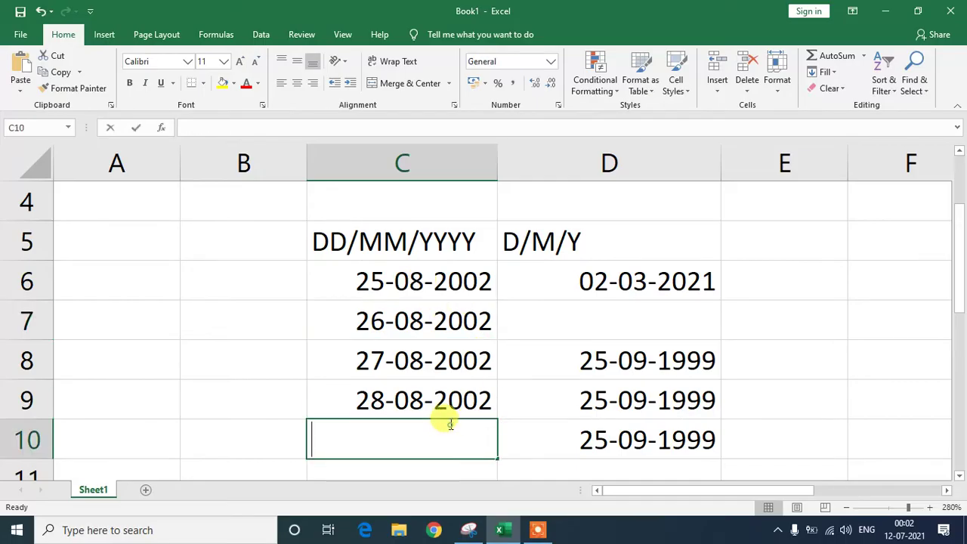
left_click_drag(350, 322, 481, 409)
key("Delete")
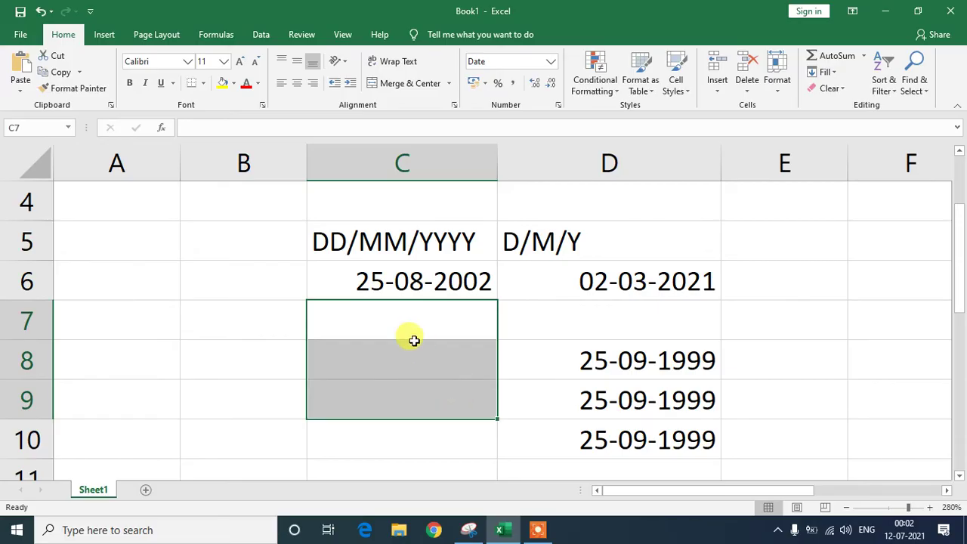
Enter the date 25/09/1999 in cell C8 under the DD/MM/YYYY heading
left_click(414, 341)
type("25")
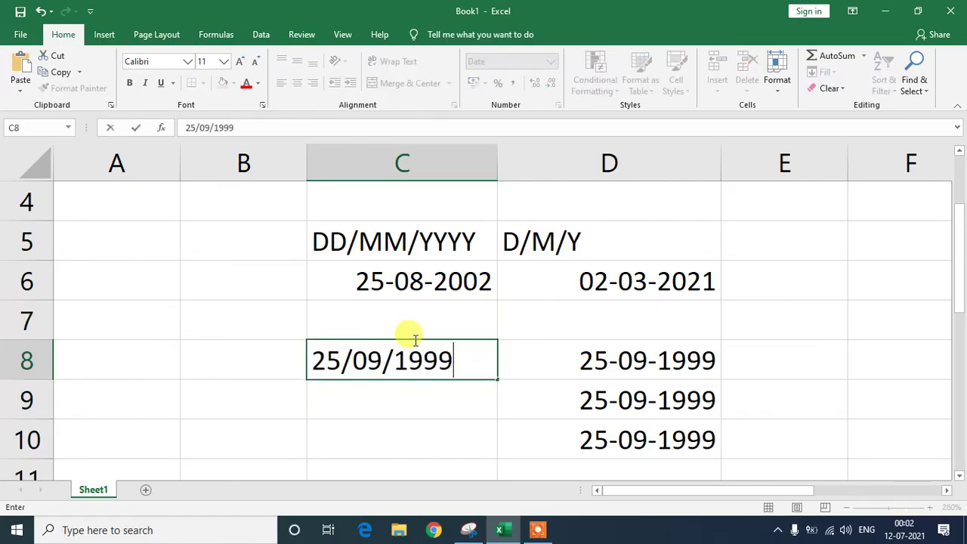
type("/09/1999")
key("Return")
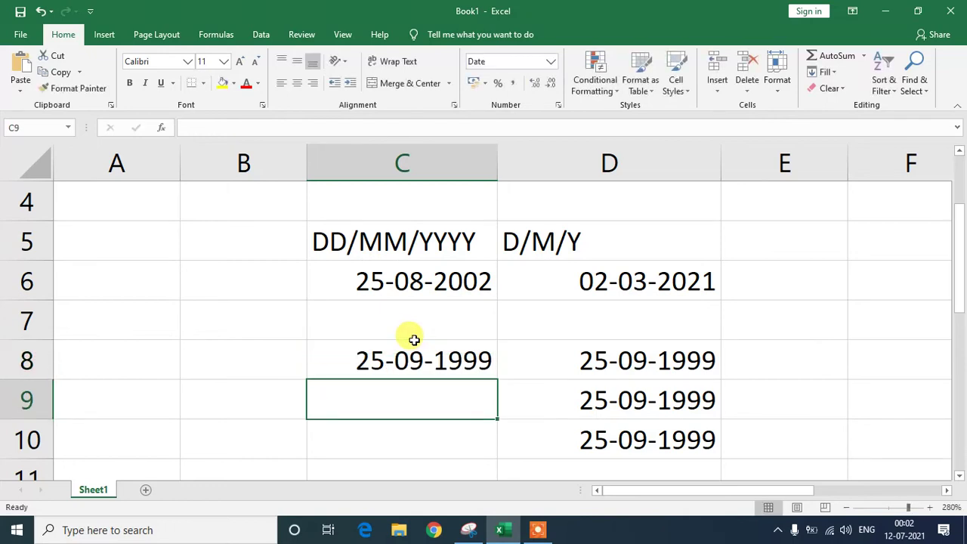
Format the date in C8 with the custom type dd/mm/yyyy from the existing custom formats
left_click(410, 342)
left_click(382, 318)
left_click(414, 364)
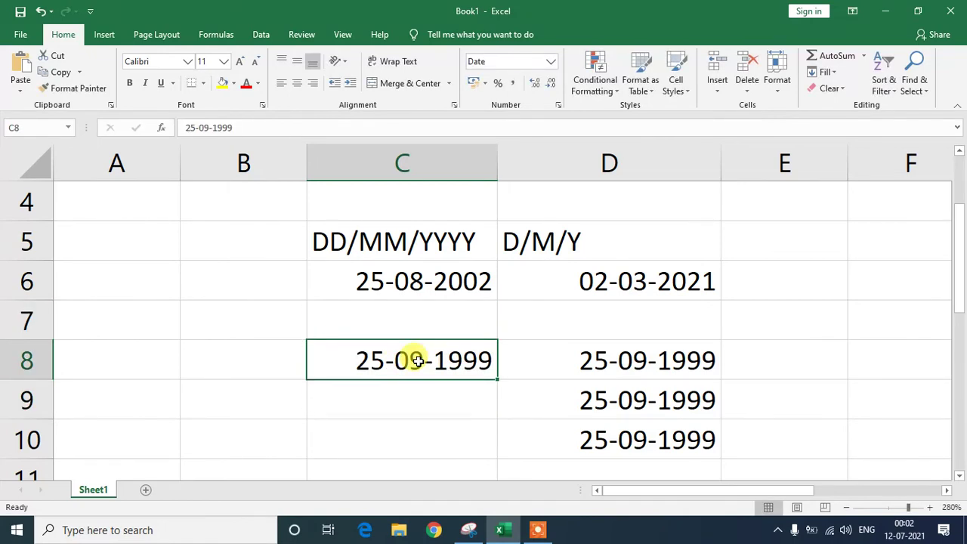
key("ctrl+1")
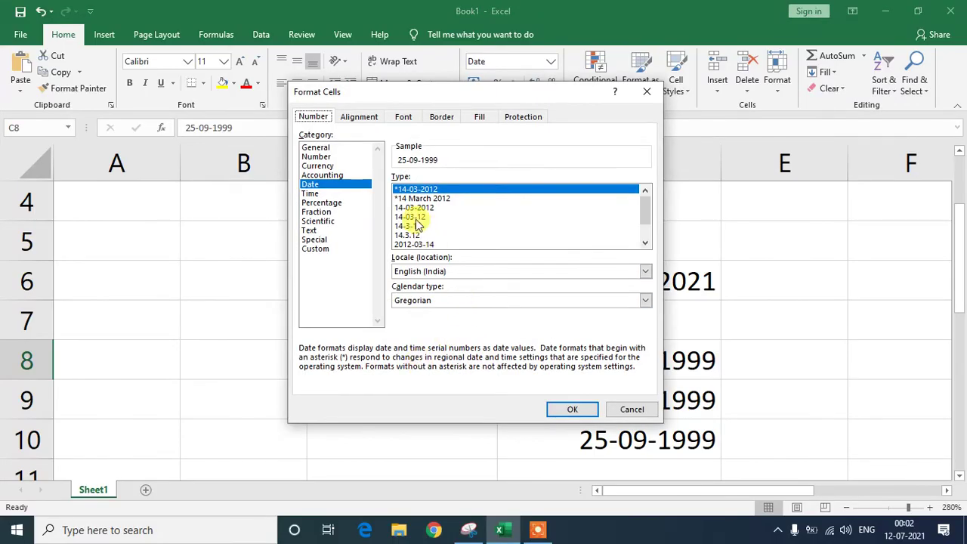
left_click(315, 249)
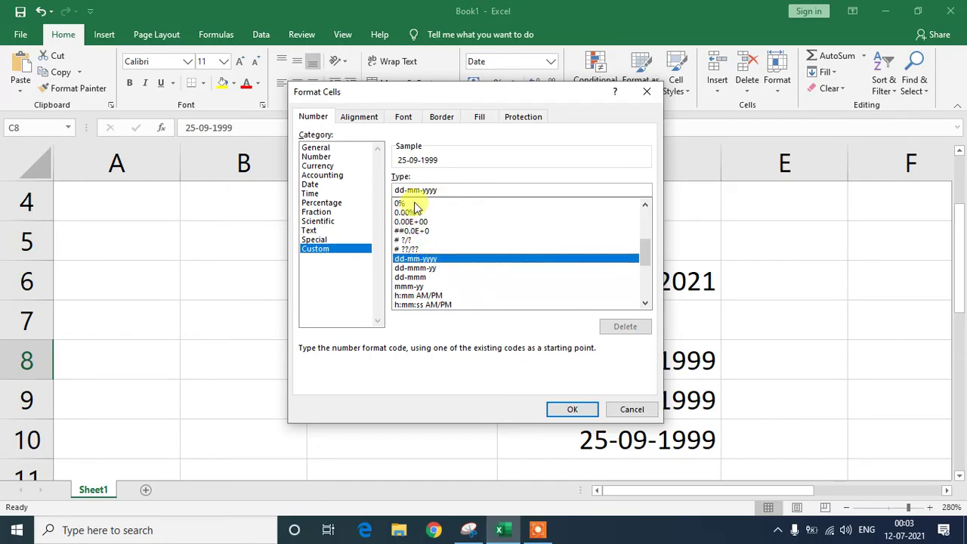
scroll(418, 208, "down", 2)
scroll(427, 275, "down", 3)
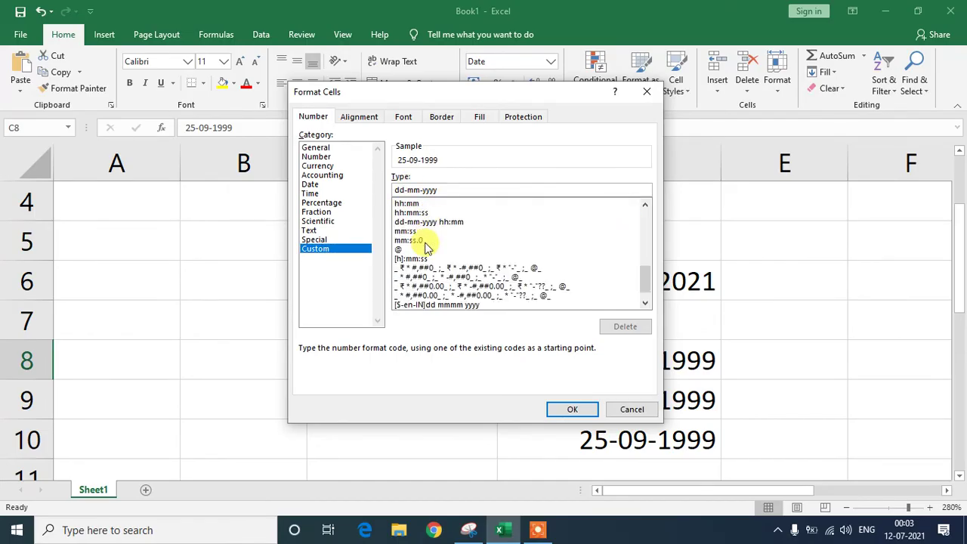
scroll(423, 242, "up", 2)
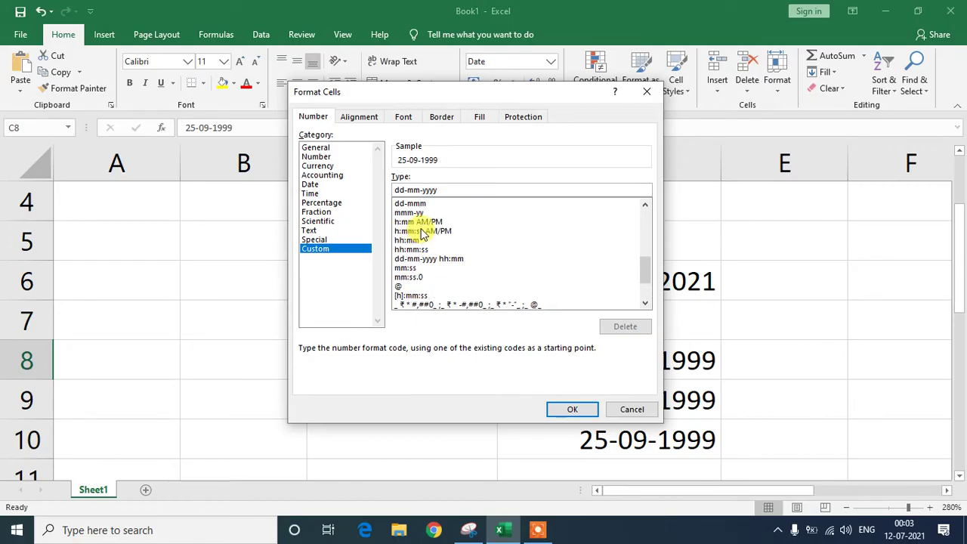
scroll(424, 234, "down", 2)
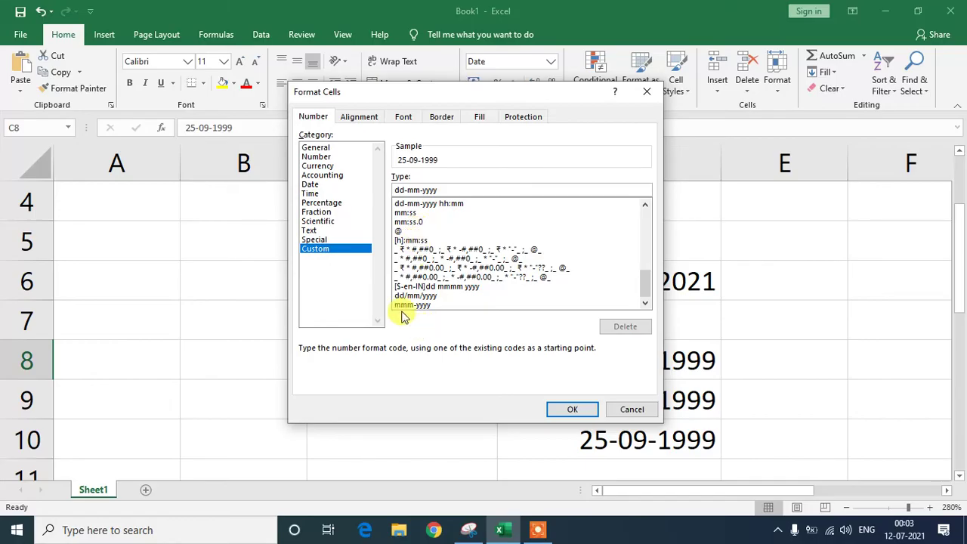
left_click(423, 296)
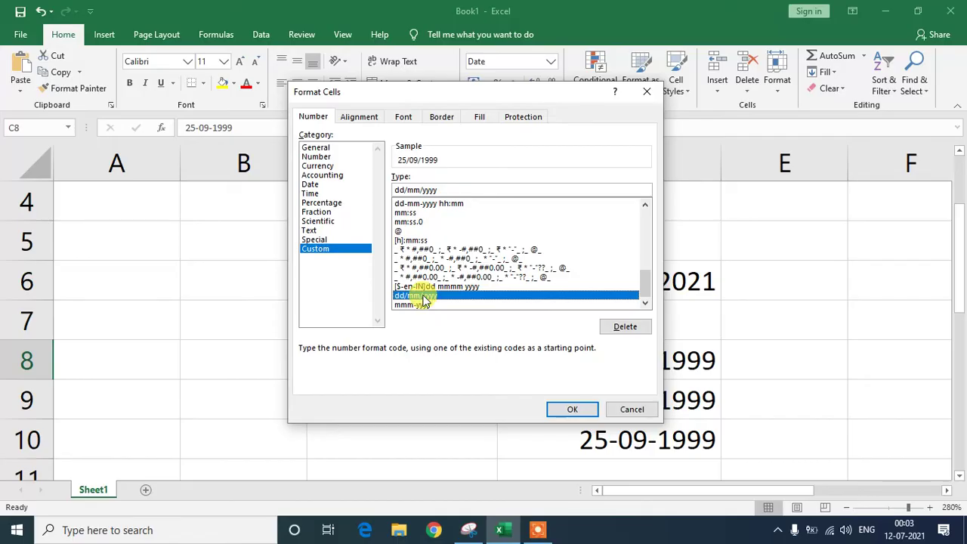
left_click(561, 409)
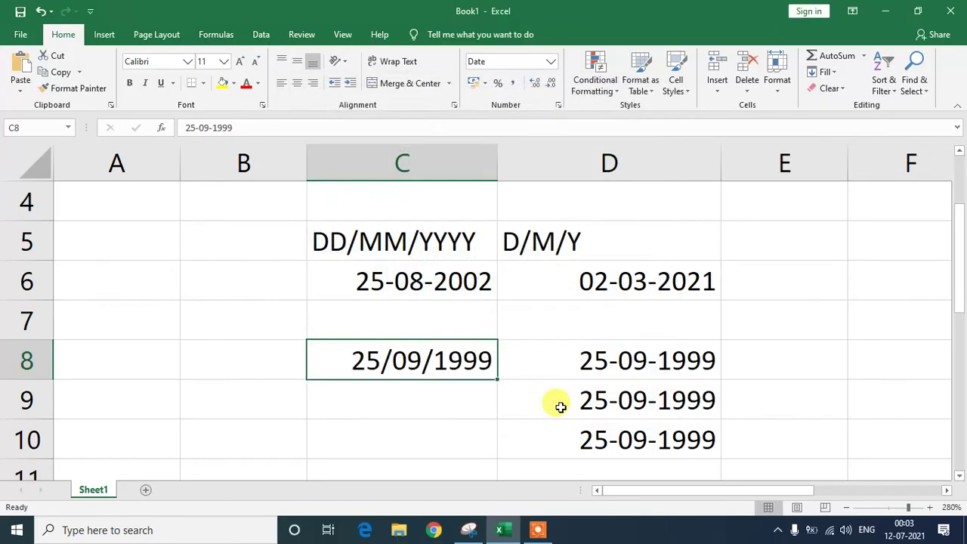
Fill the C8 date series down through C15 and move the filled block up one row to start at C7
left_click(455, 418)
left_click(454, 362)
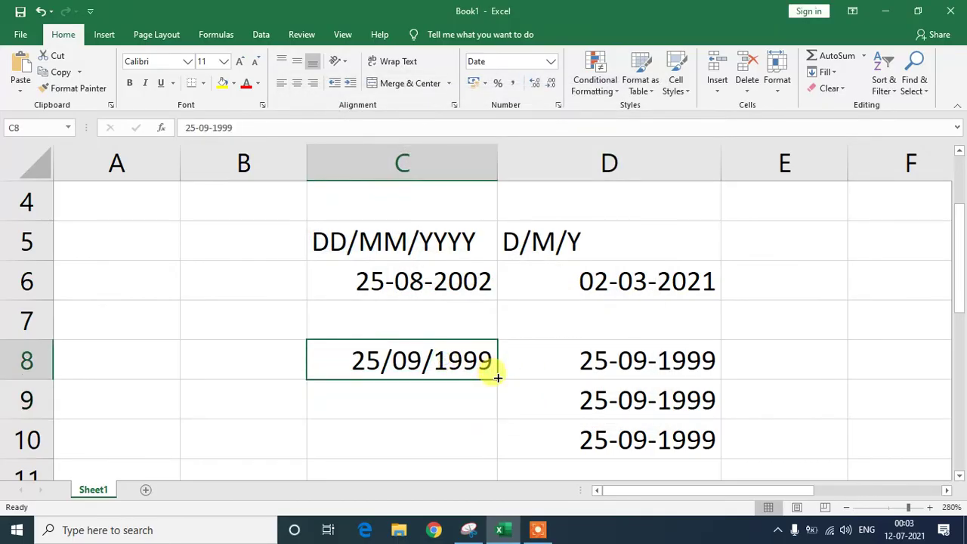
left_click_drag(498, 377, 492, 460)
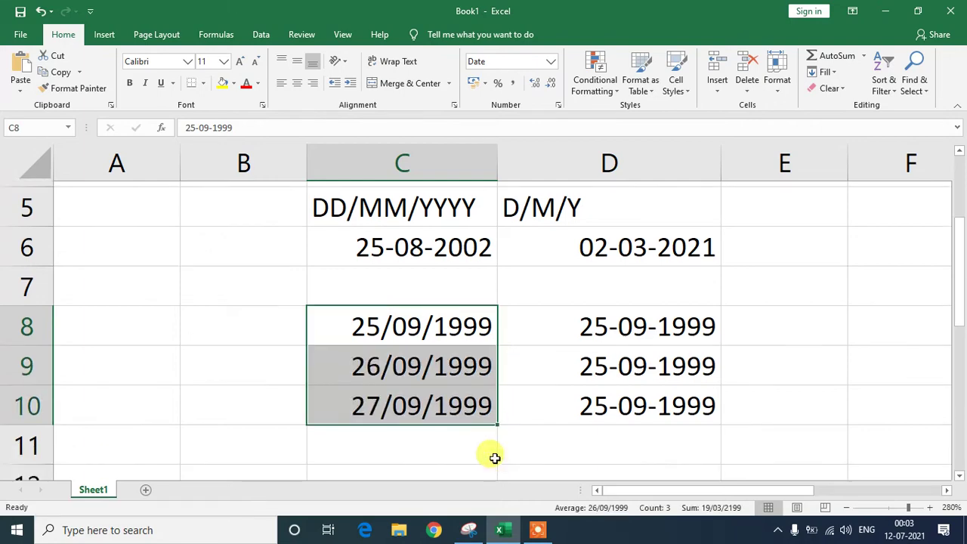
scroll(469, 362, "down", 2)
scroll(461, 312, "up", 1)
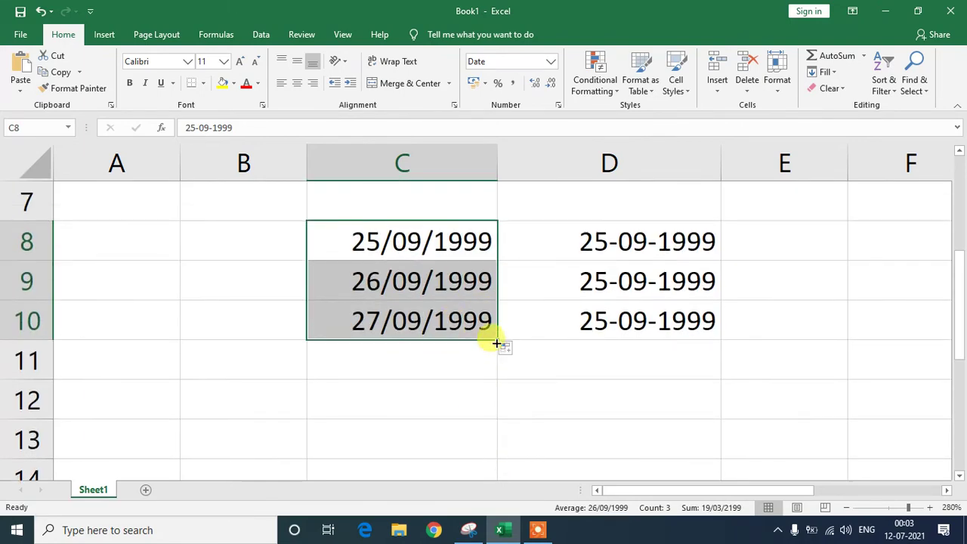
left_click_drag(496, 343, 519, 400)
scroll(468, 365, "up", 2)
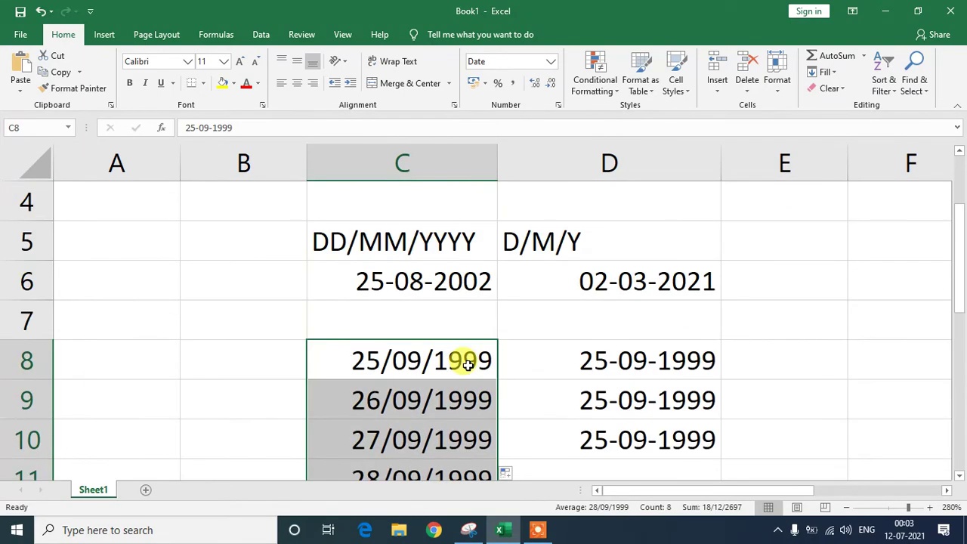
left_click_drag(396, 340, 395, 319)
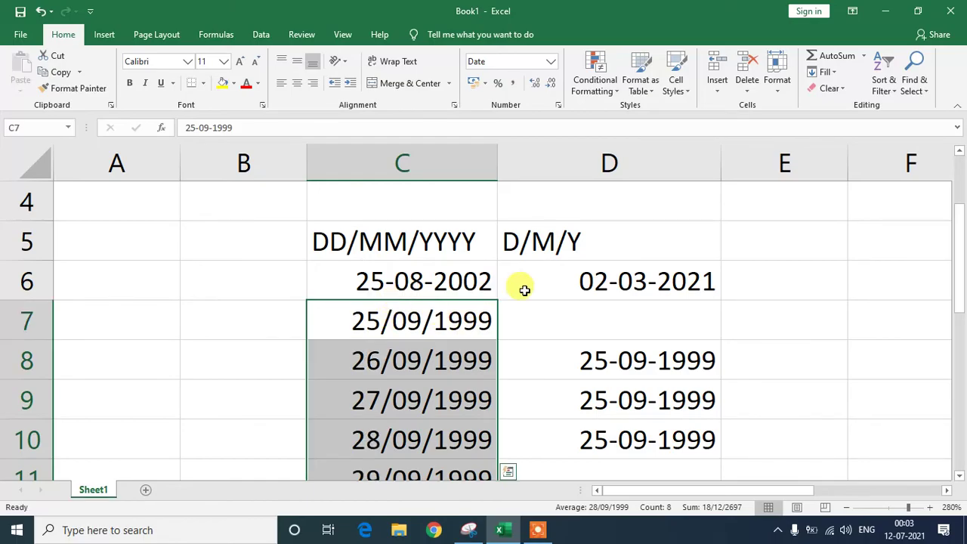
Clear all the dates below the D/M/Y heading, from D6 down to D10
left_click(616, 279)
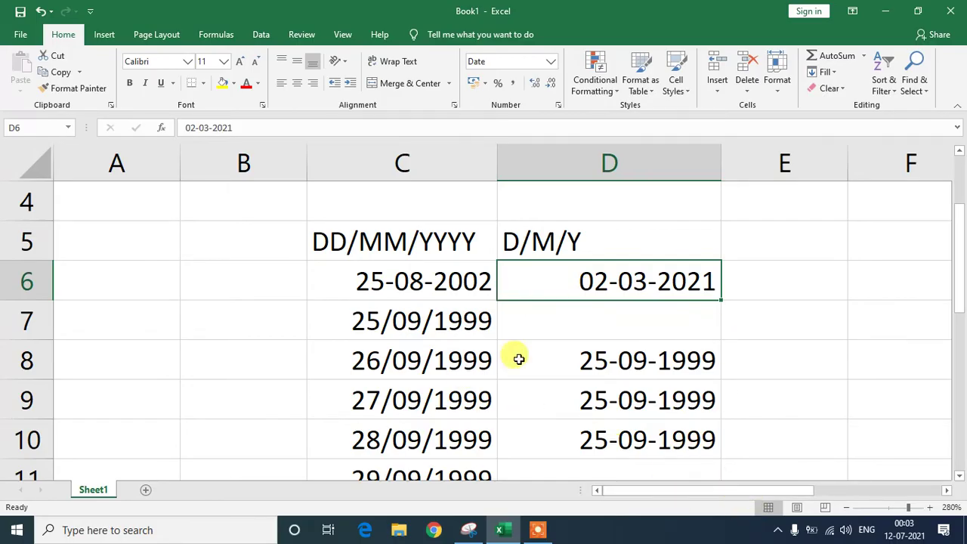
left_click(586, 310)
left_click(204, 282)
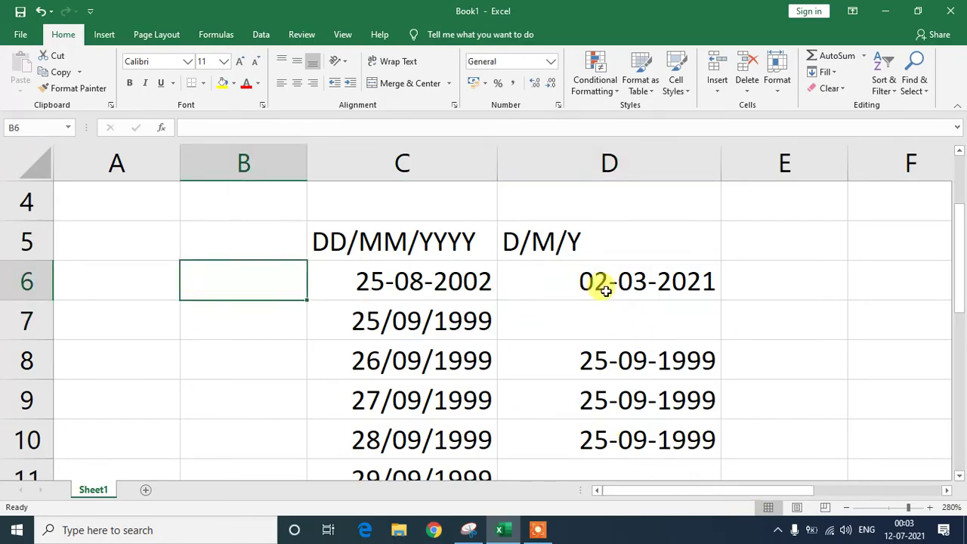
left_click_drag(604, 282, 642, 398)
key("Delete")
left_click_drag(659, 470, 657, 392)
key("Delete")
scroll(657, 392, "down", 1)
scroll(560, 252, "up", 2)
Enter 1/7/2020 in D6 and fill the date series down through D10
left_click(577, 355)
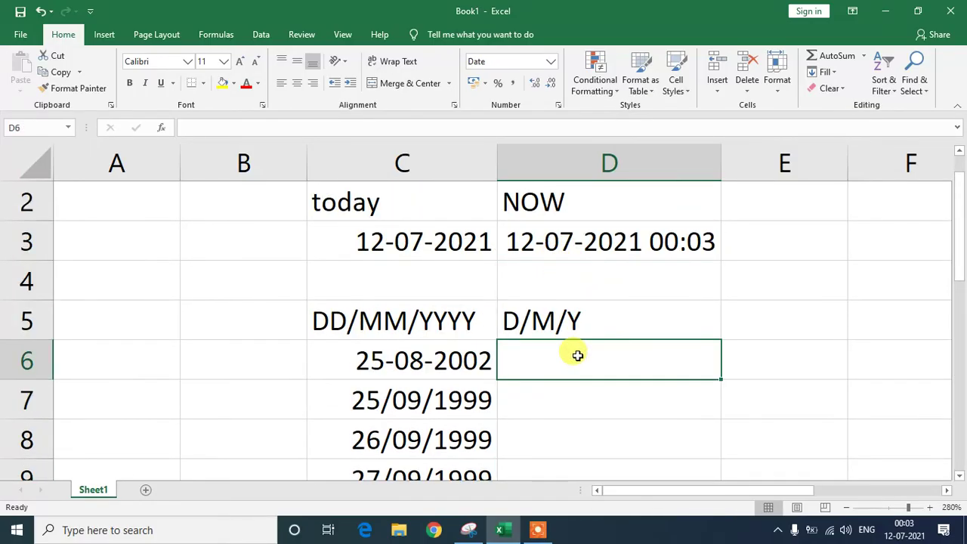
type("1/7/2020")
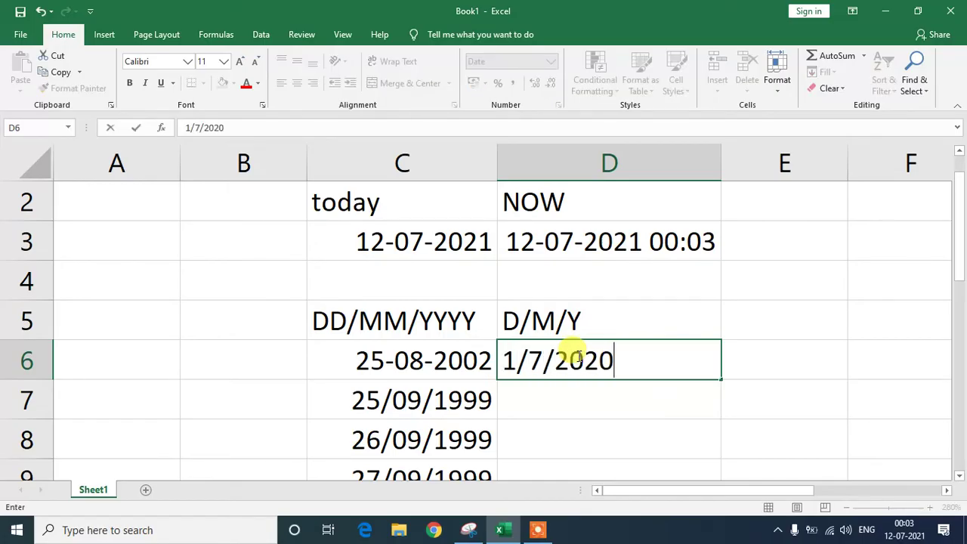
key("Return")
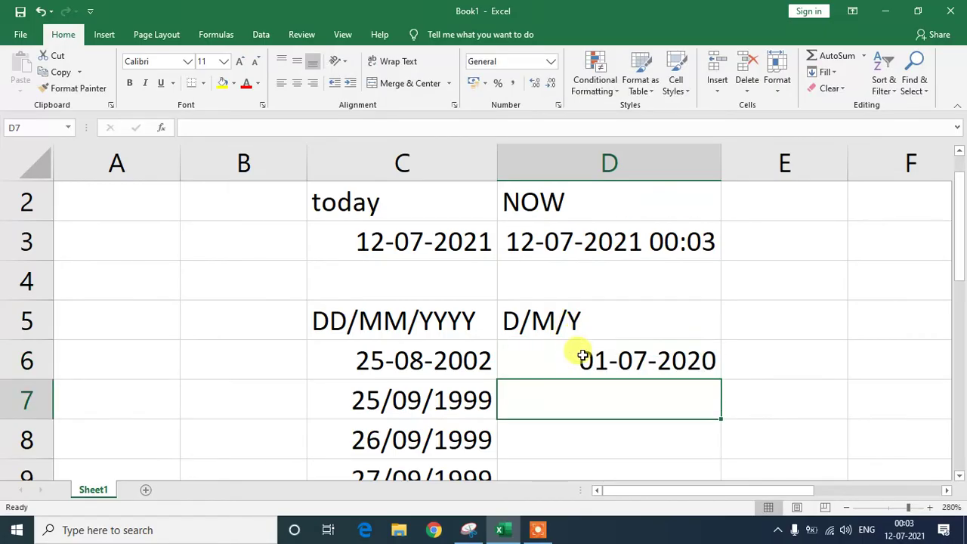
left_click(573, 352)
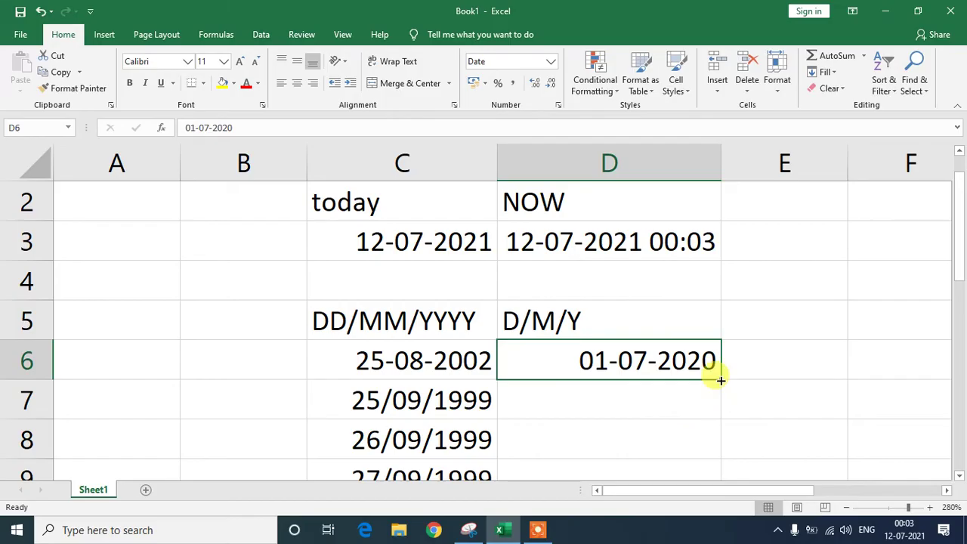
left_click_drag(721, 378, 730, 466)
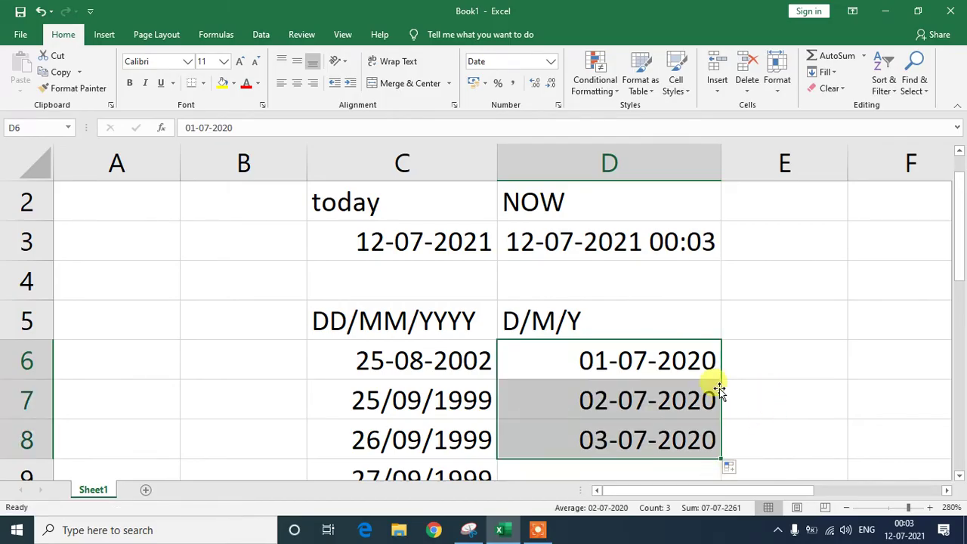
scroll(713, 386, "down", 1)
left_click_drag(715, 343, 713, 401)
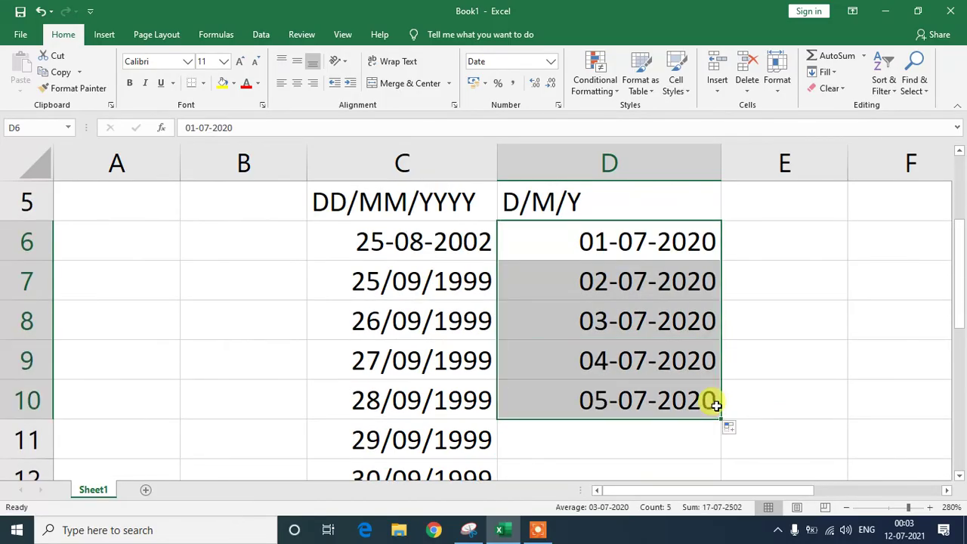
Format the dates in D6:D10 with the English (United States) locale and the 2012-03-14 date type
left_click(559, 106)
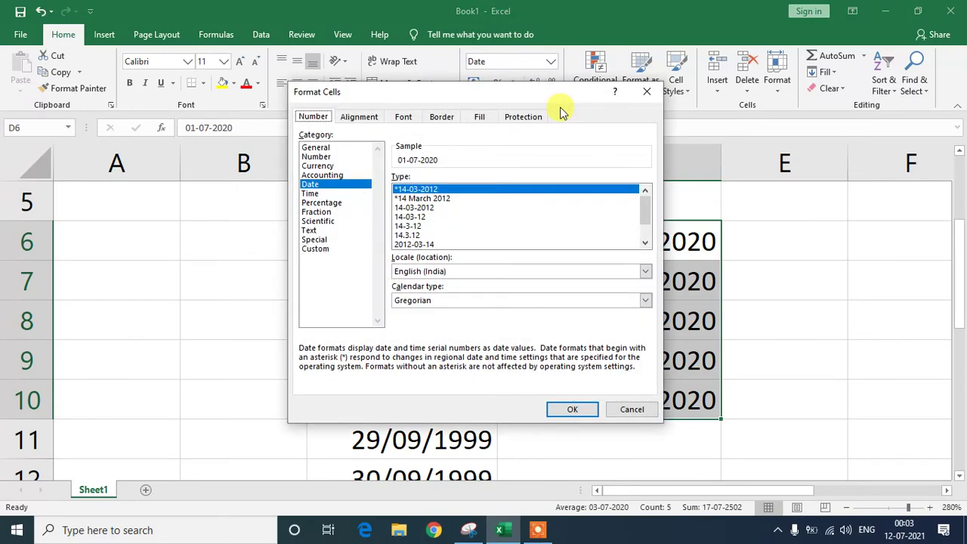
left_click(454, 272)
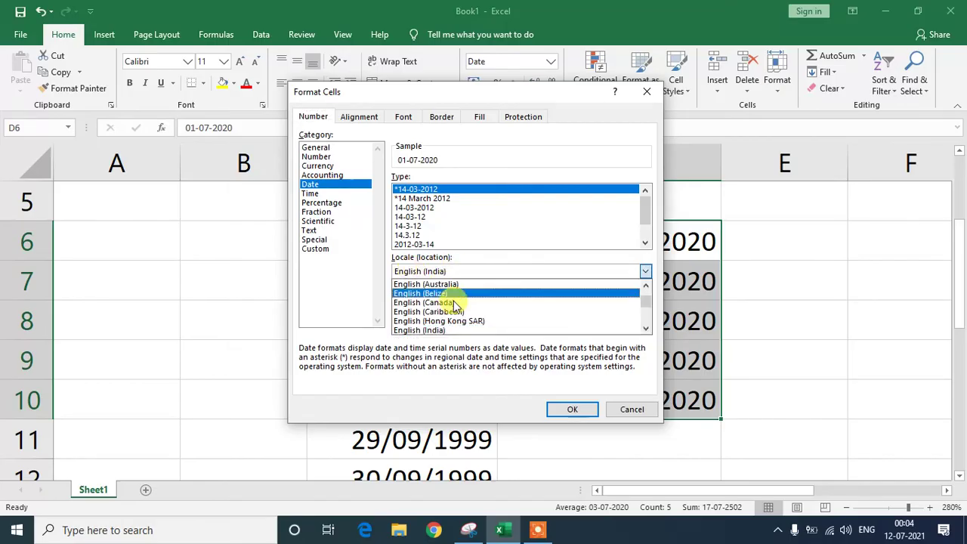
scroll(444, 332, "down", 2)
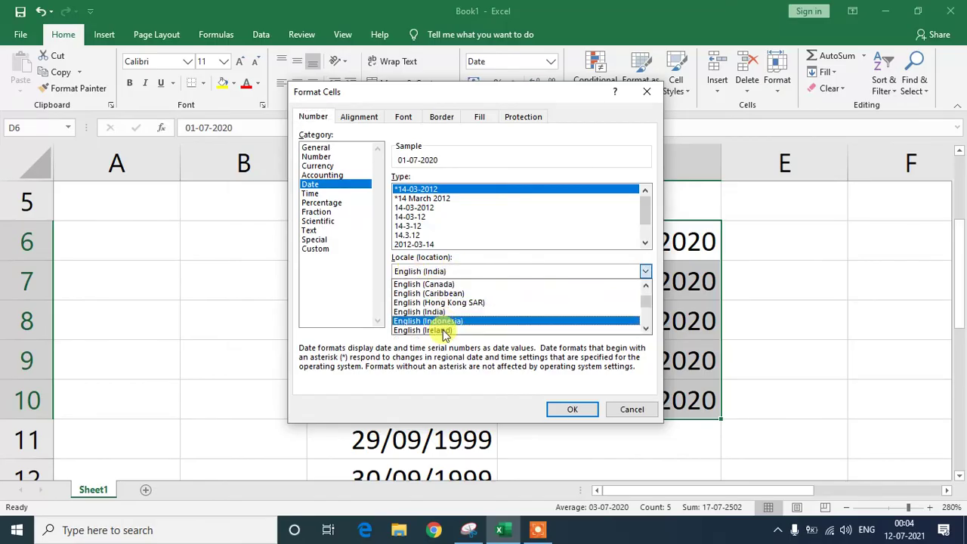
scroll(446, 326, "up", 3)
scroll(442, 318, "up", 1)
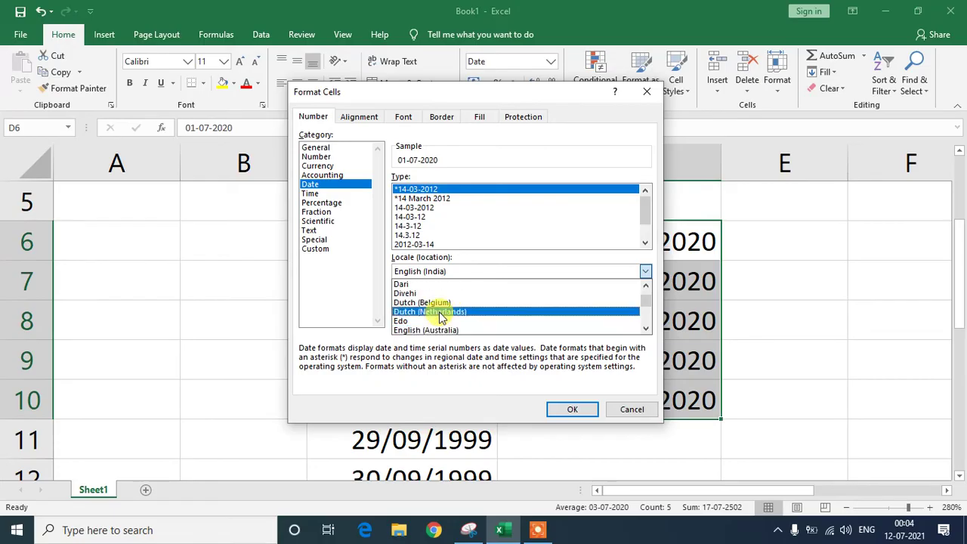
scroll(442, 314, "down", 2)
scroll(443, 295, "down", 4)
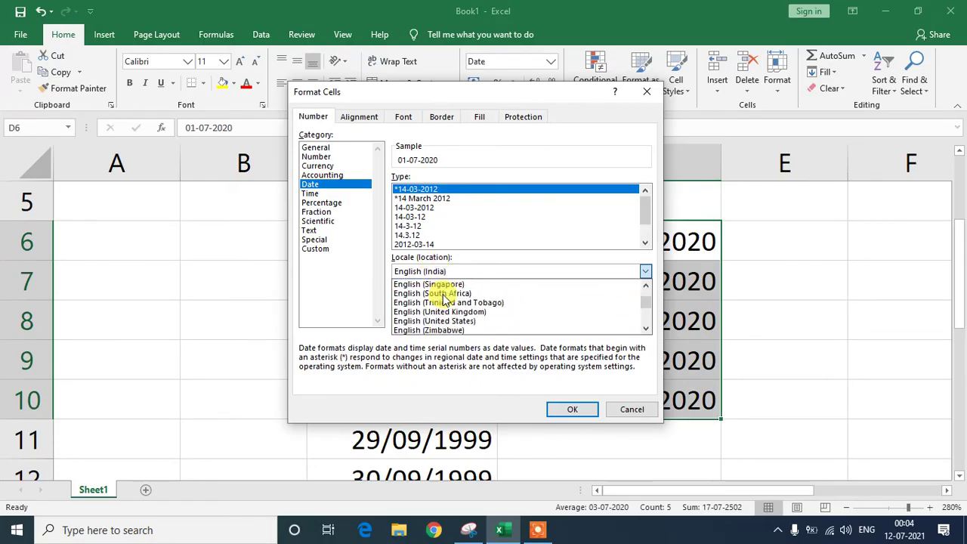
scroll(450, 306, "down", 2)
left_click(454, 312)
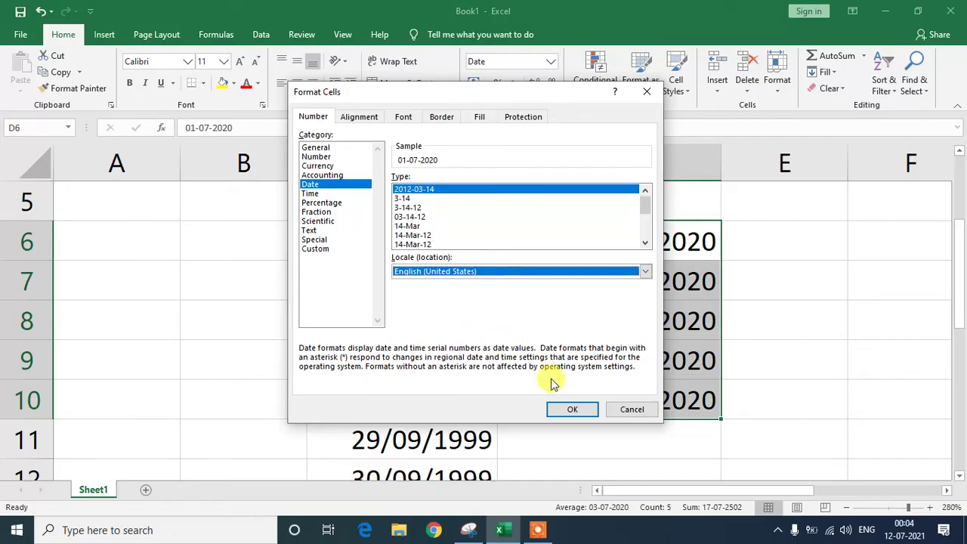
left_click(573, 408)
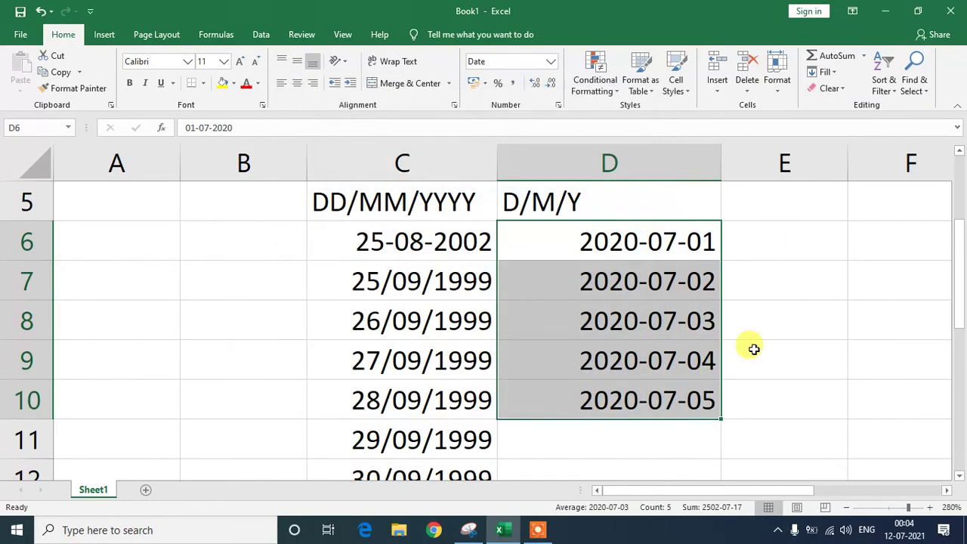
left_click(776, 318)
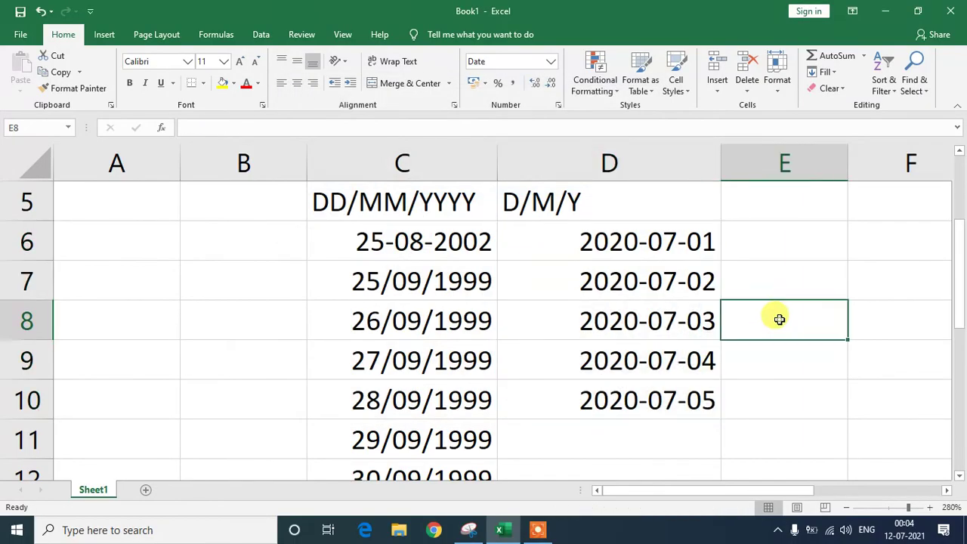
left_click(654, 443)
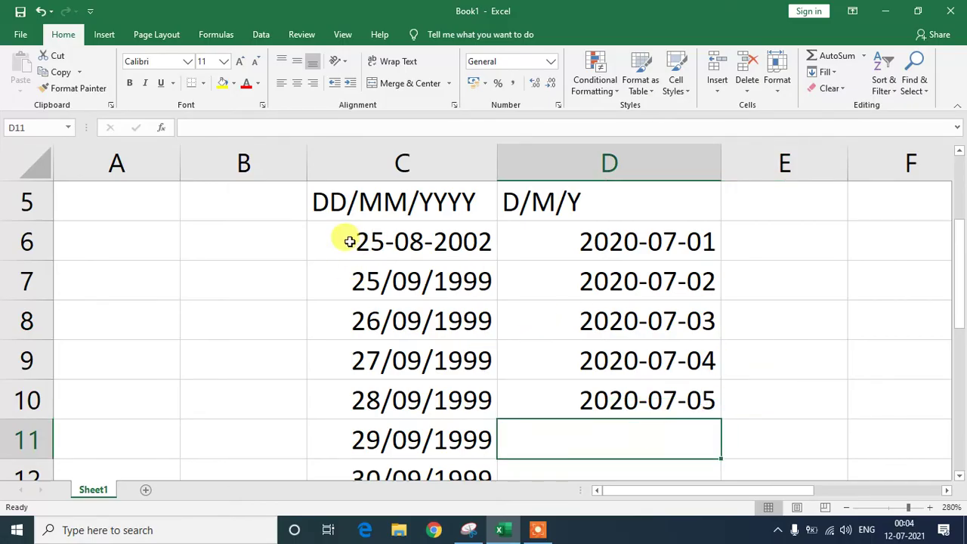
left_click_drag(346, 237, 726, 396)
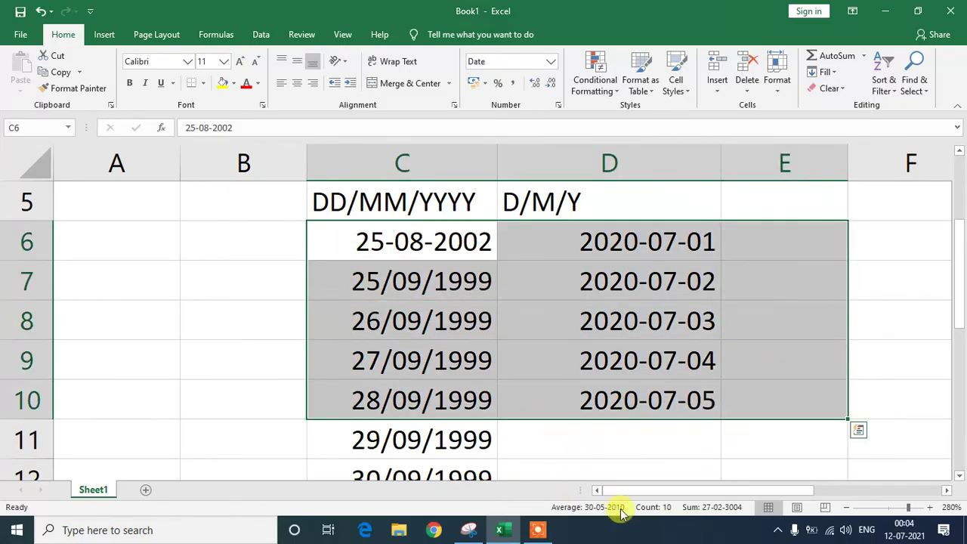
Preview the United States date types for D8 in Format Cells and look through the locale list without applying anything
left_click(528, 333)
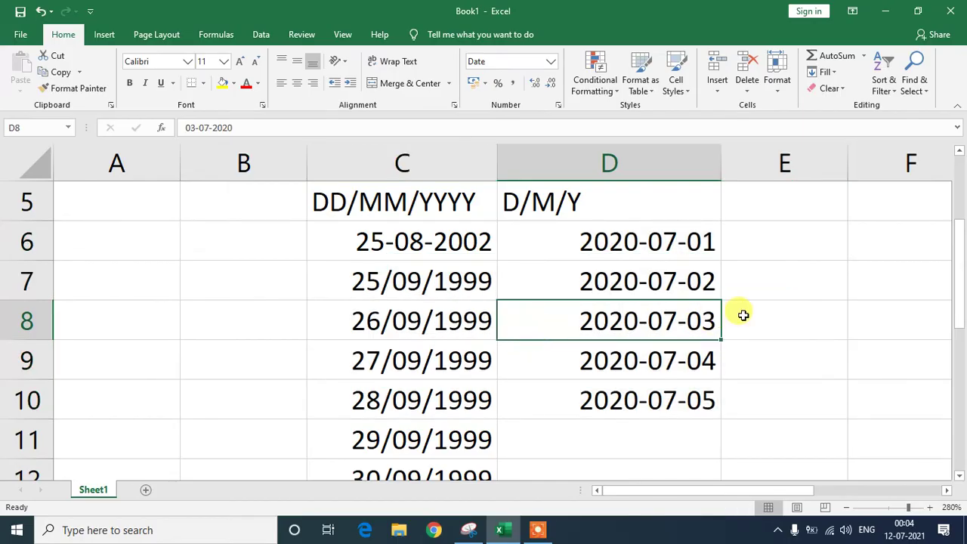
left_click(557, 106)
left_click(406, 198)
left_click(416, 189)
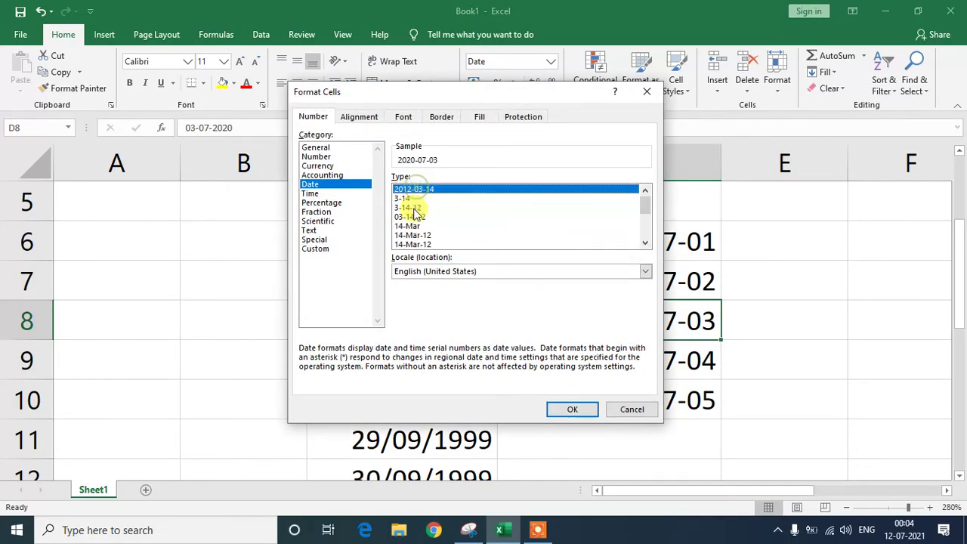
left_click(408, 207)
left_click(408, 226)
left_click(415, 189)
left_click(410, 226)
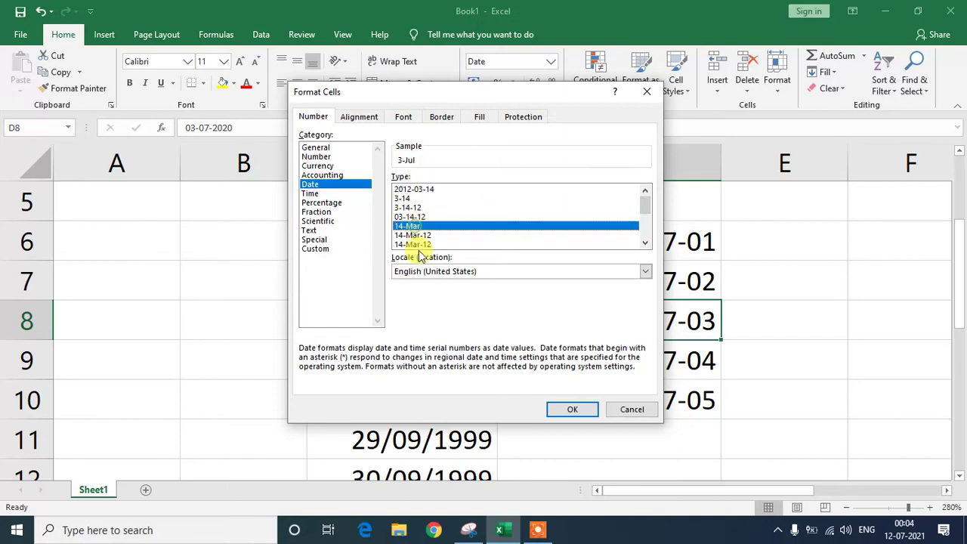
left_click(443, 272)
scroll(438, 306, "down", 3)
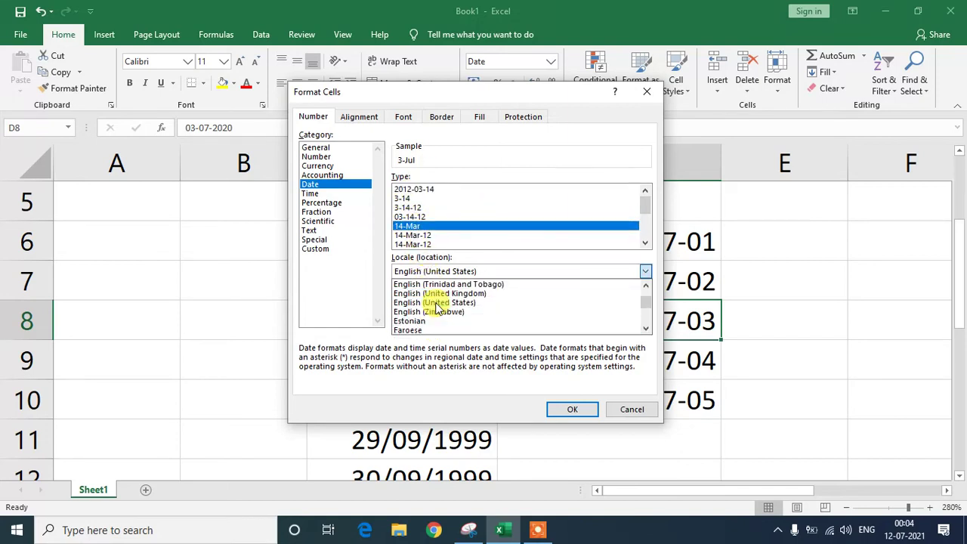
scroll(436, 303, "up", 4)
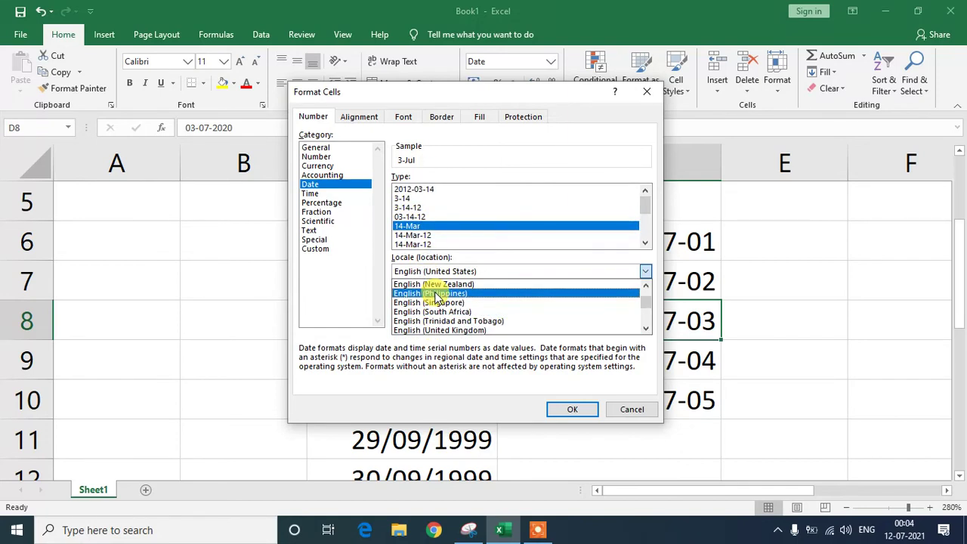
left_click(321, 203)
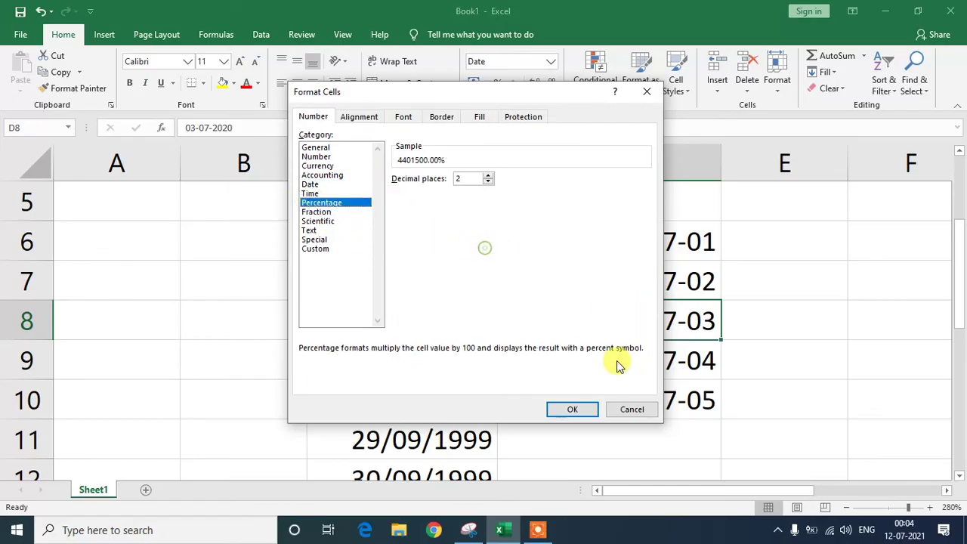
left_click(632, 409)
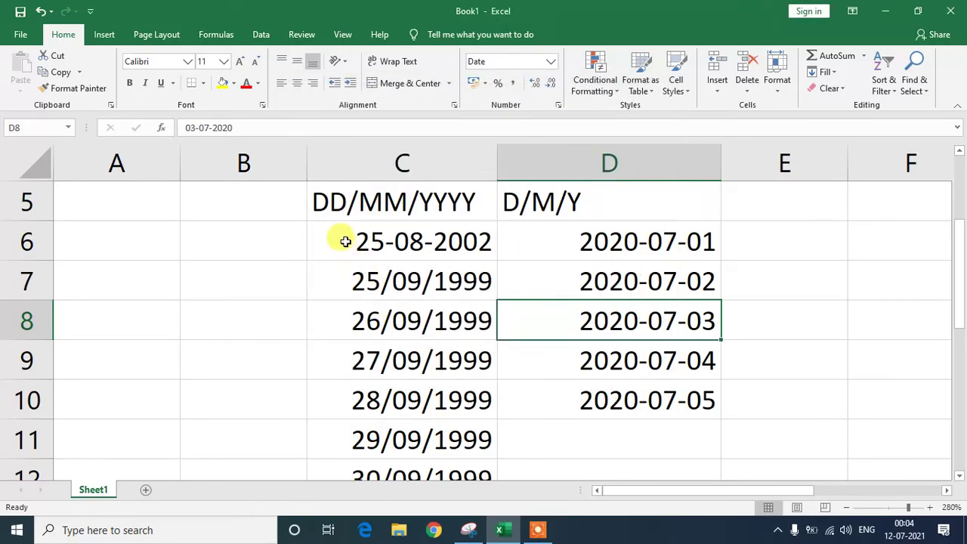
left_click_drag(335, 199, 684, 421)
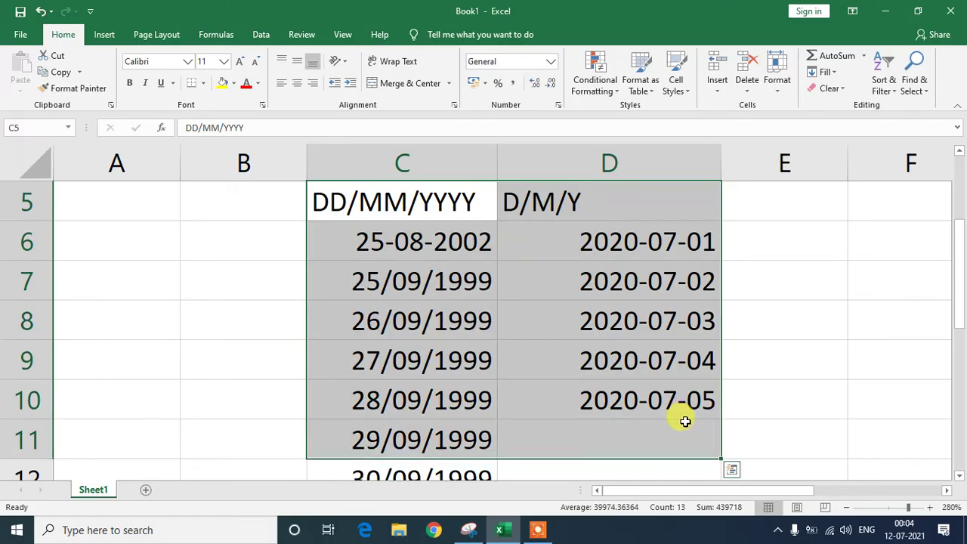
scroll(631, 363, "down", 3)
scroll(615, 359, "up", 4)
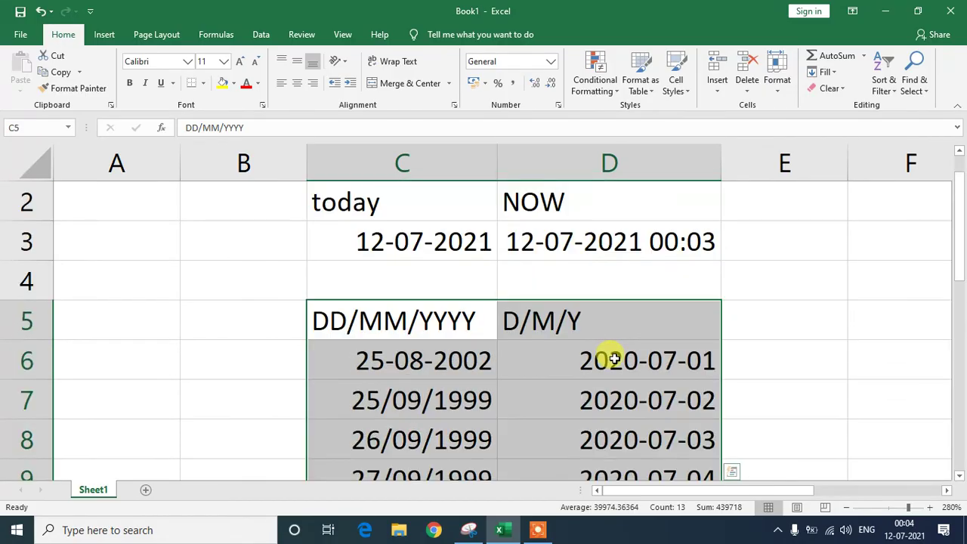
scroll(614, 358, "down", 6)
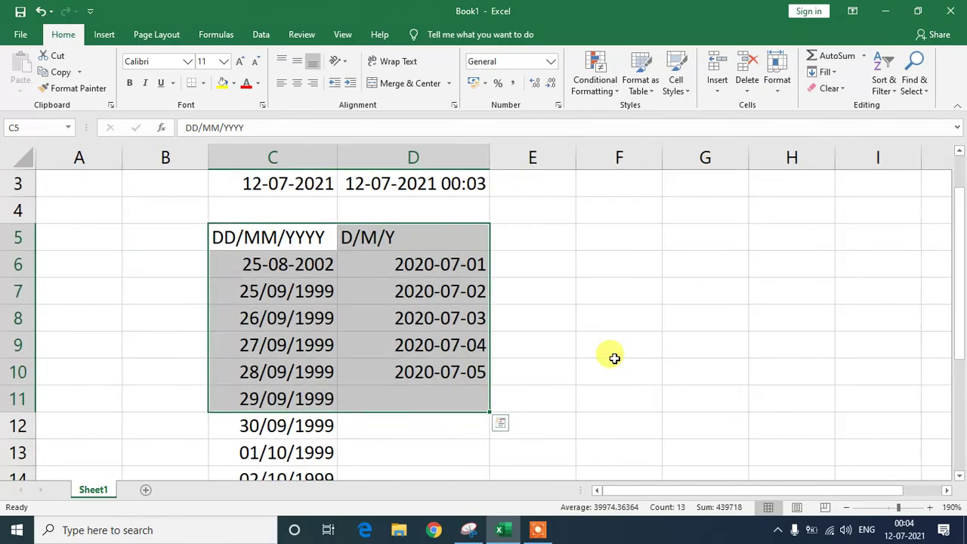
scroll(614, 358, "down", 1)
scroll(541, 280, "up", 2)
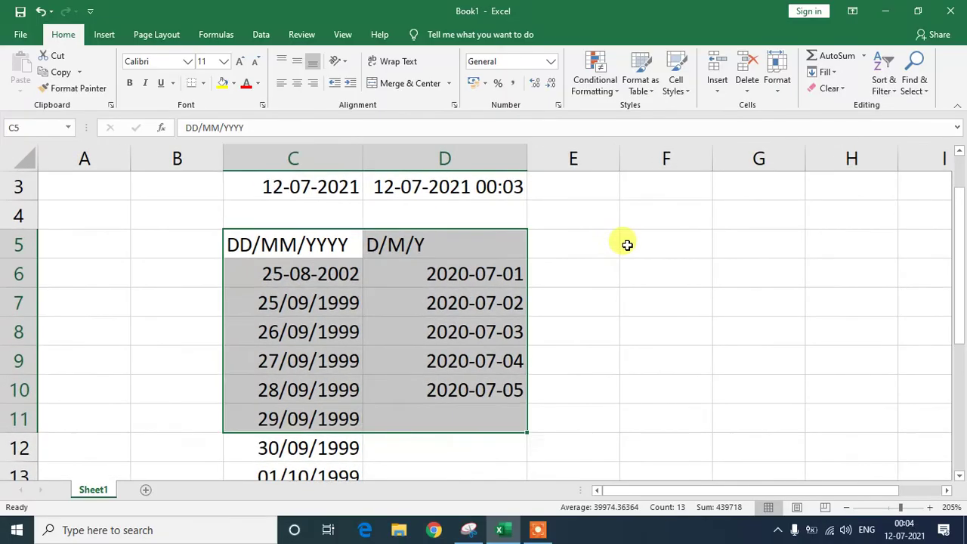
Enter the formula =DATE(2005,09,20) in F5
left_click(628, 245)
type("=DATE")
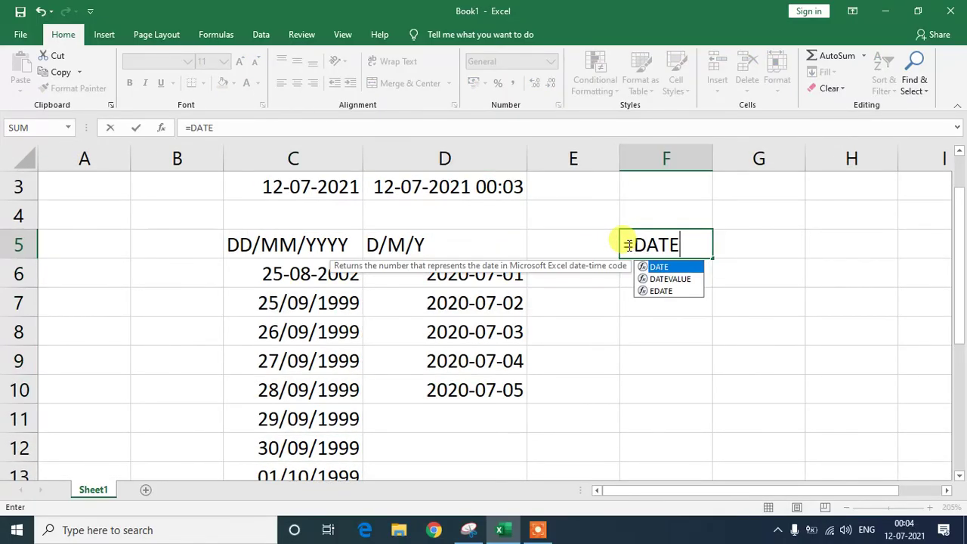
type("(2005,09,20")
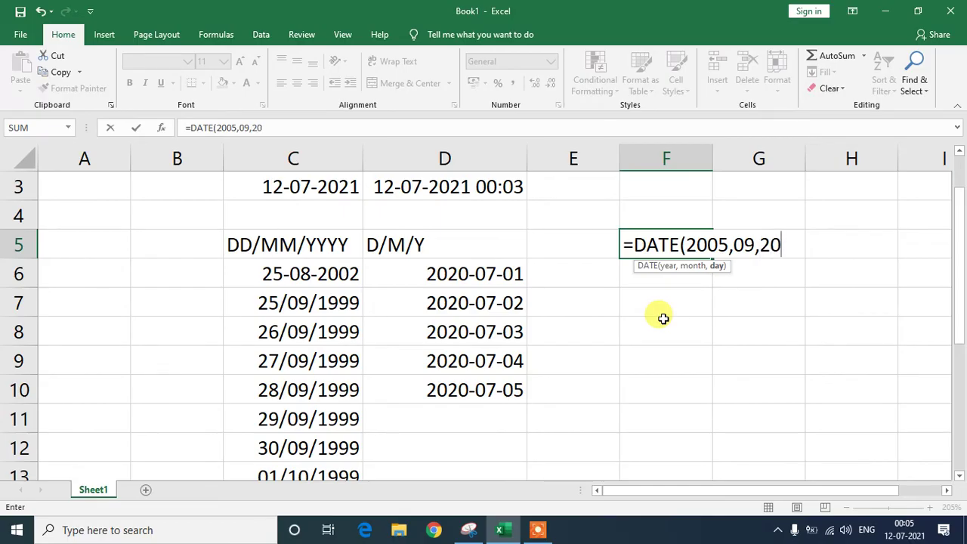
type(")")
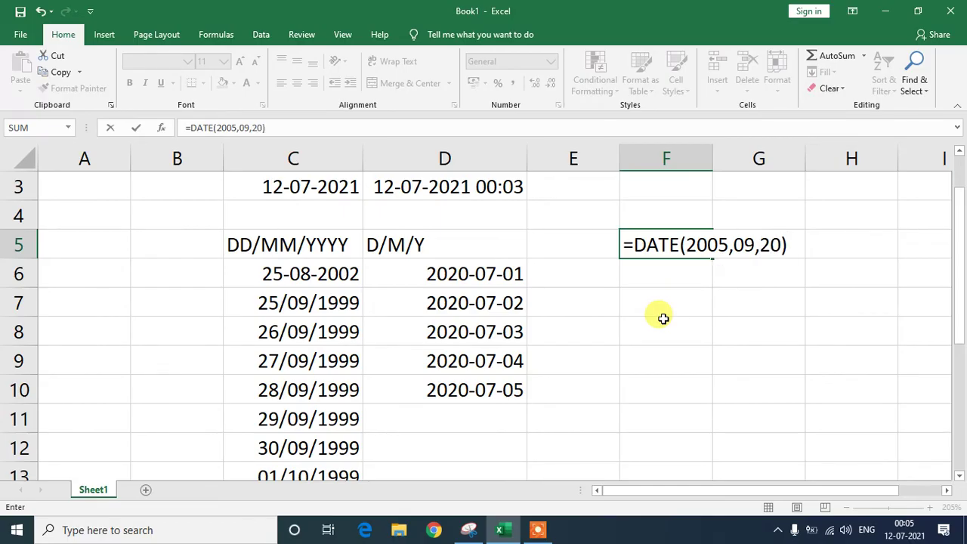
key("Return")
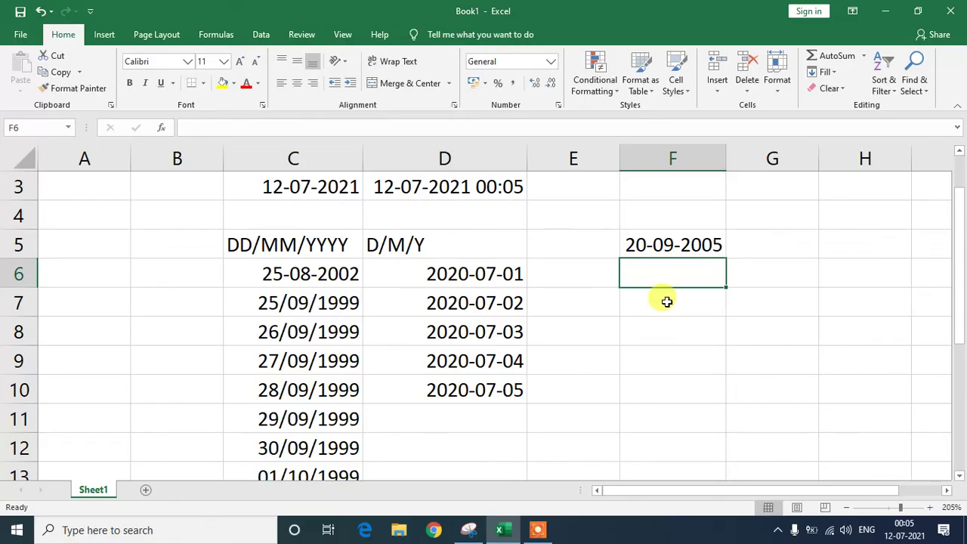
Try to replace the commas with slashes in the F5 formula, as =DATE(2005/9/20)
left_click(687, 250)
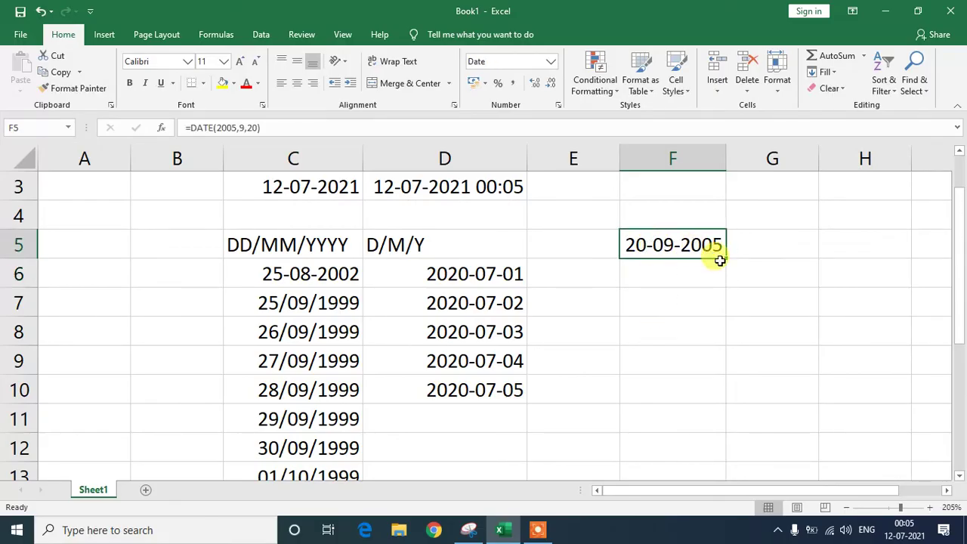
double_click(721, 256)
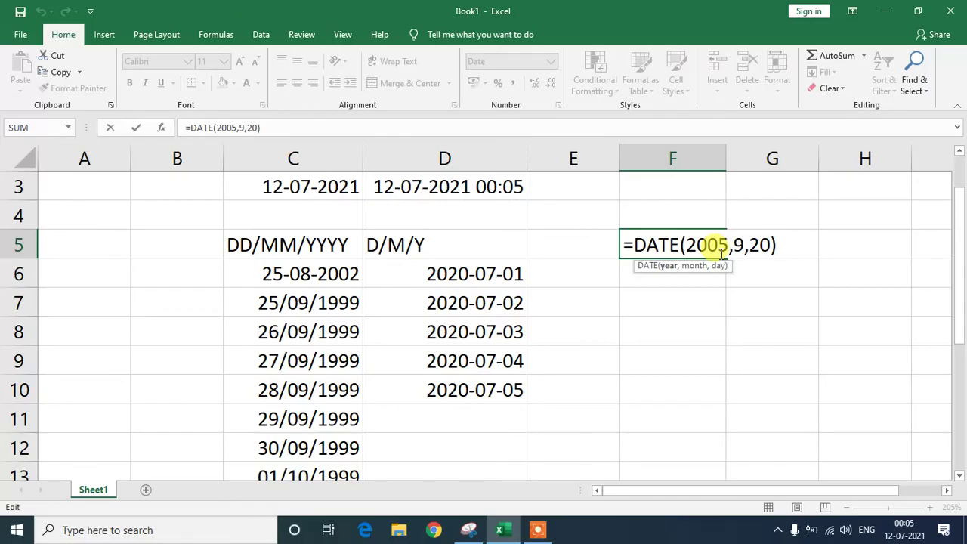
left_click(733, 249)
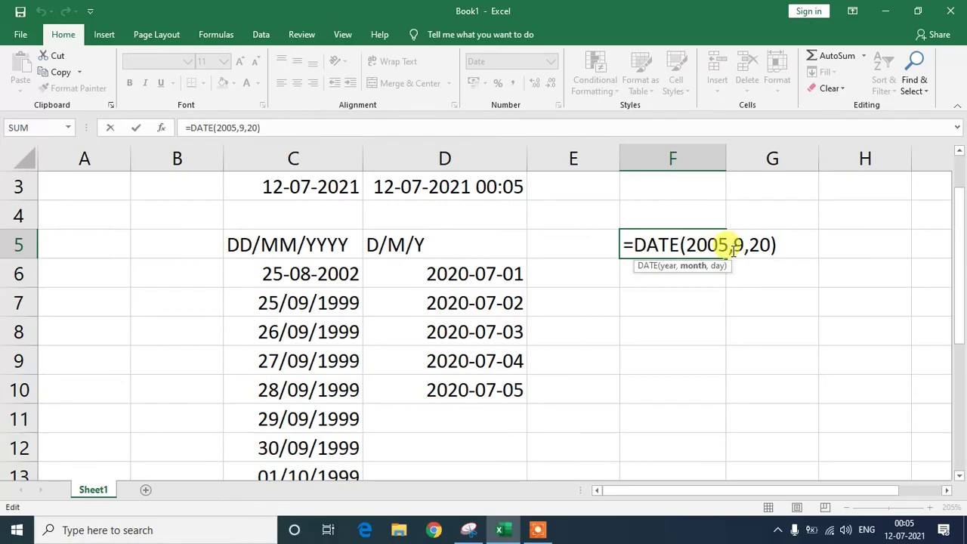
key("BackSpace")
type("/")
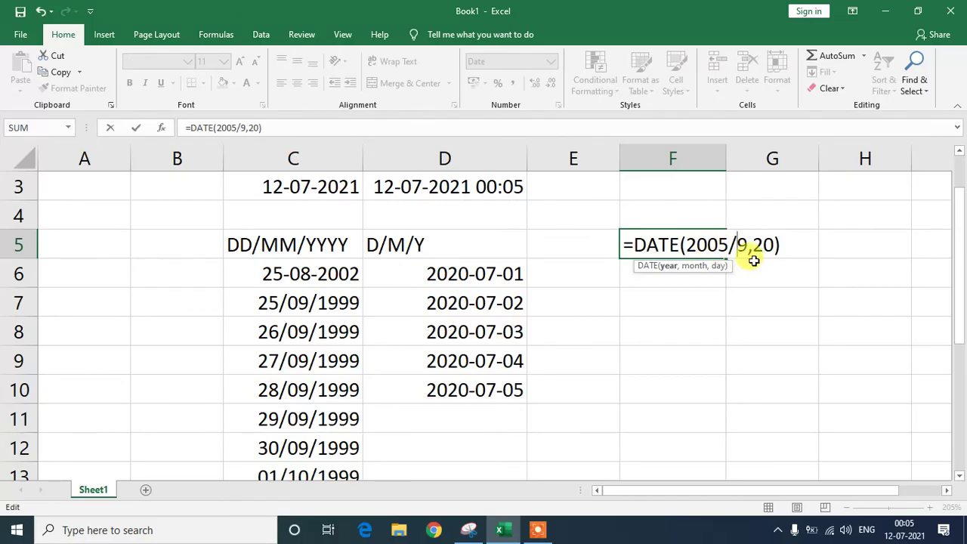
key("BackSpace")
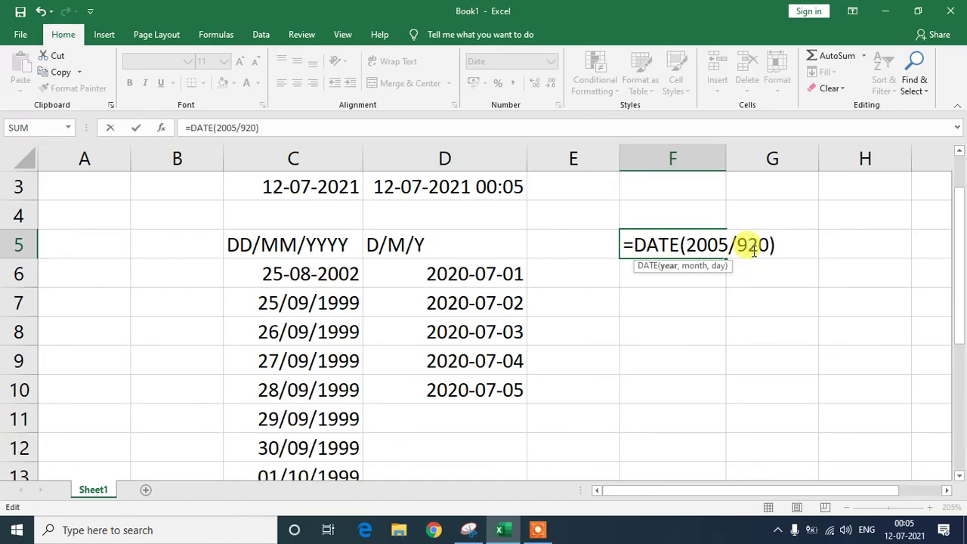
key("Return")
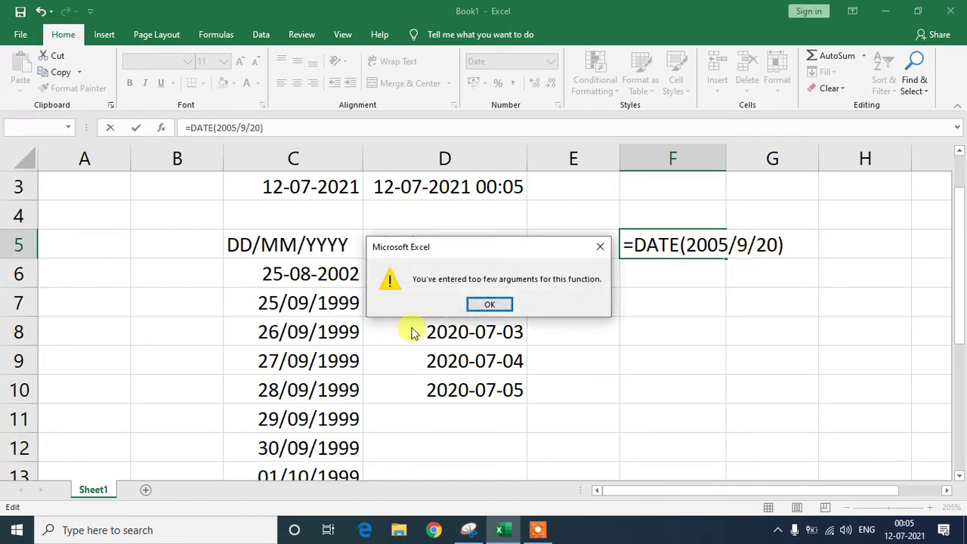
left_click(453, 303)
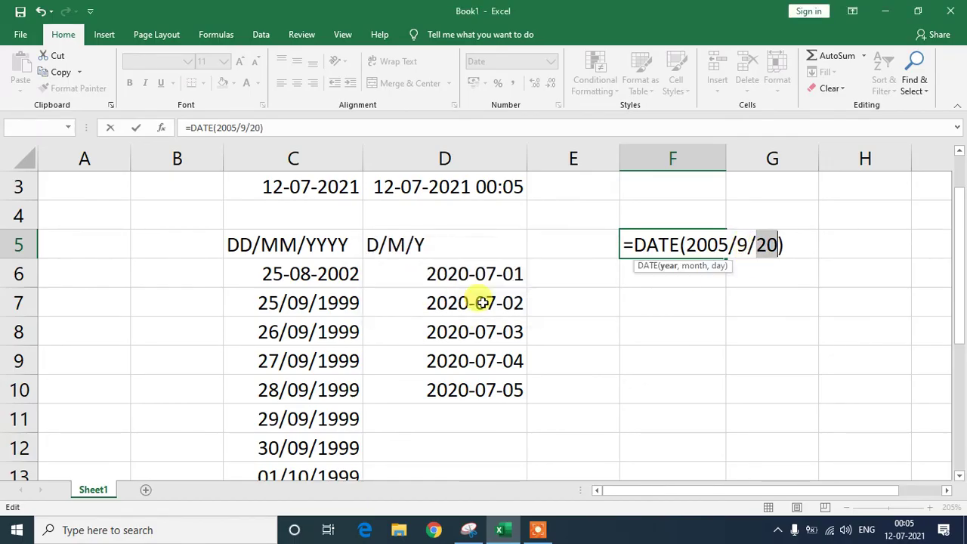
Put the comma separators back in the F5 formula so it reads =DATE(2005,9,20)
left_click(737, 243)
key("BackSpace")
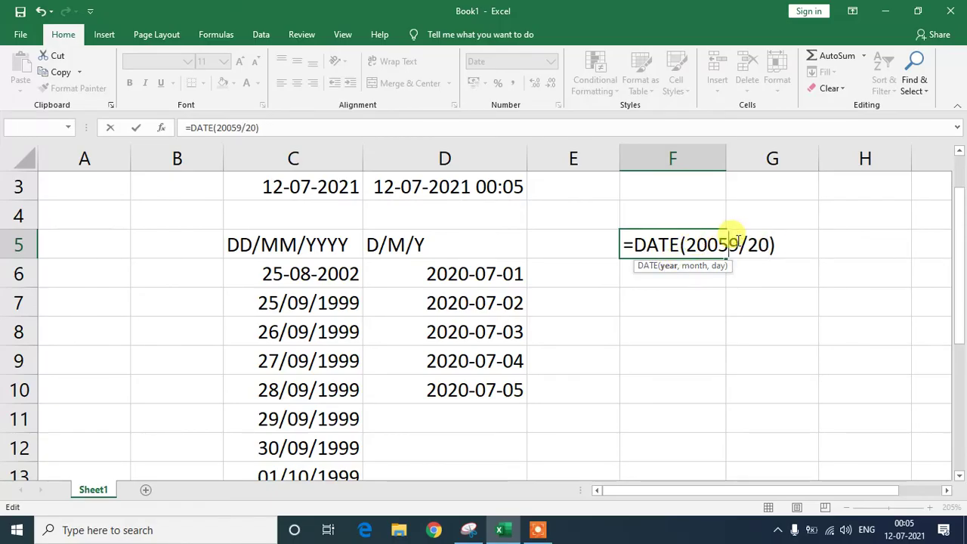
type(",")
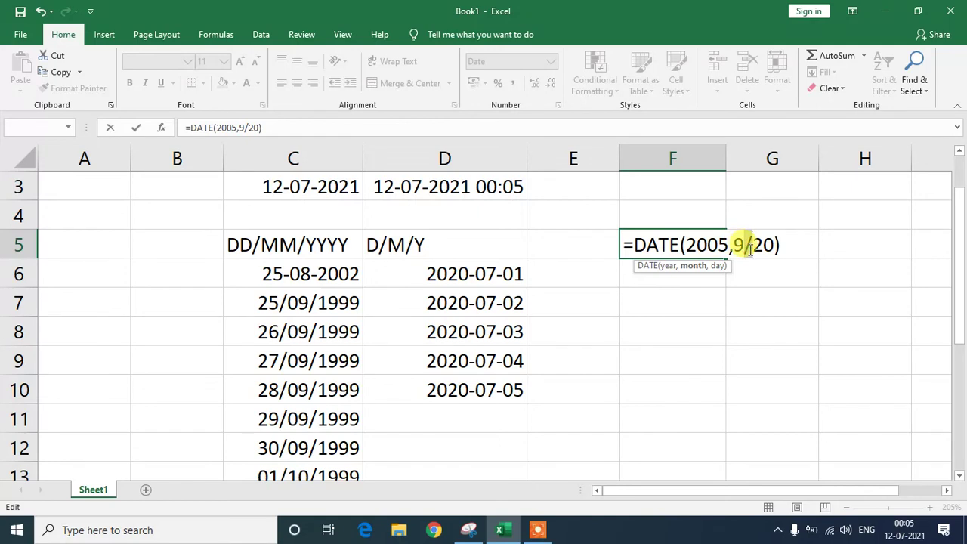
key("BackSpace")
type(",")
key("Return")
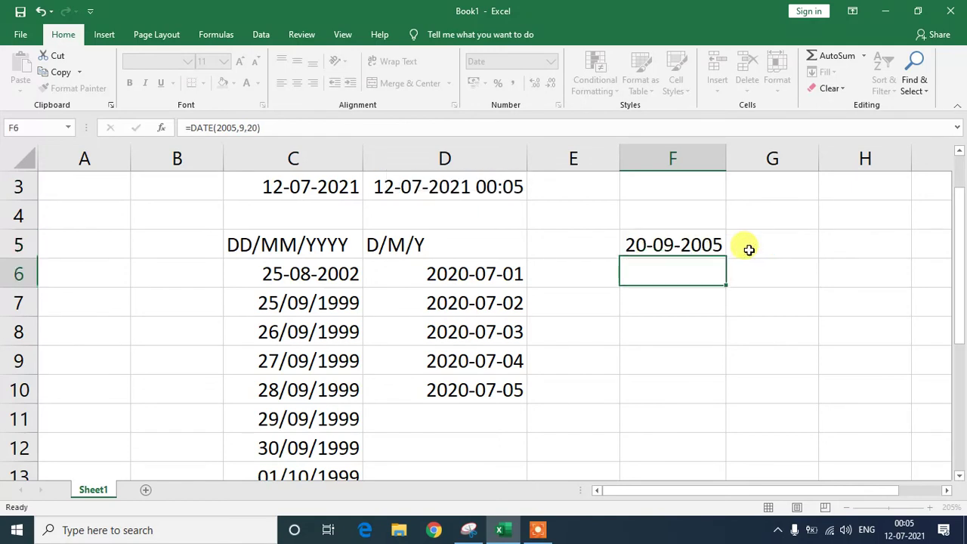
left_click(670, 249)
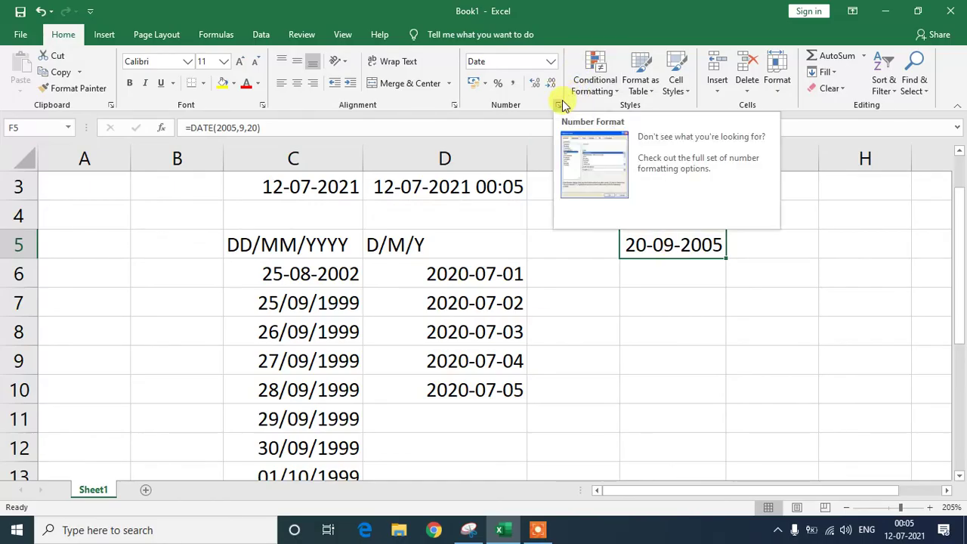
double_click(711, 244)
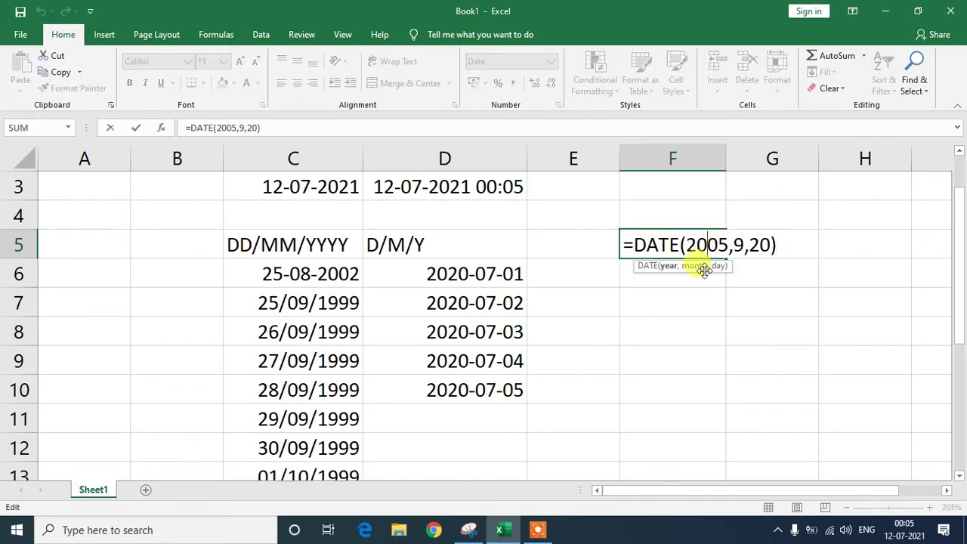
left_click(694, 291)
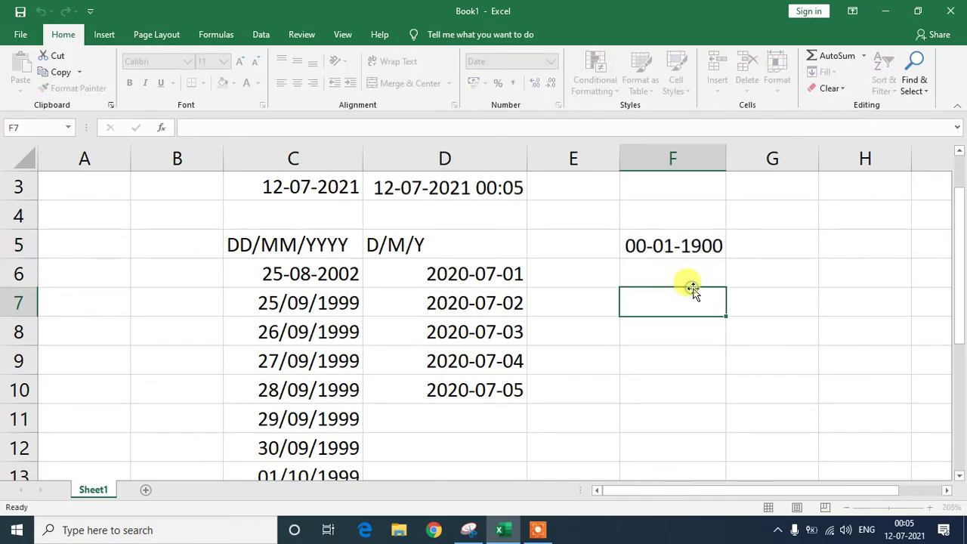
left_click(678, 246)
Enter the formula =TEXT(F5,YY) in F6, referencing the date in F5
left_click(699, 277)
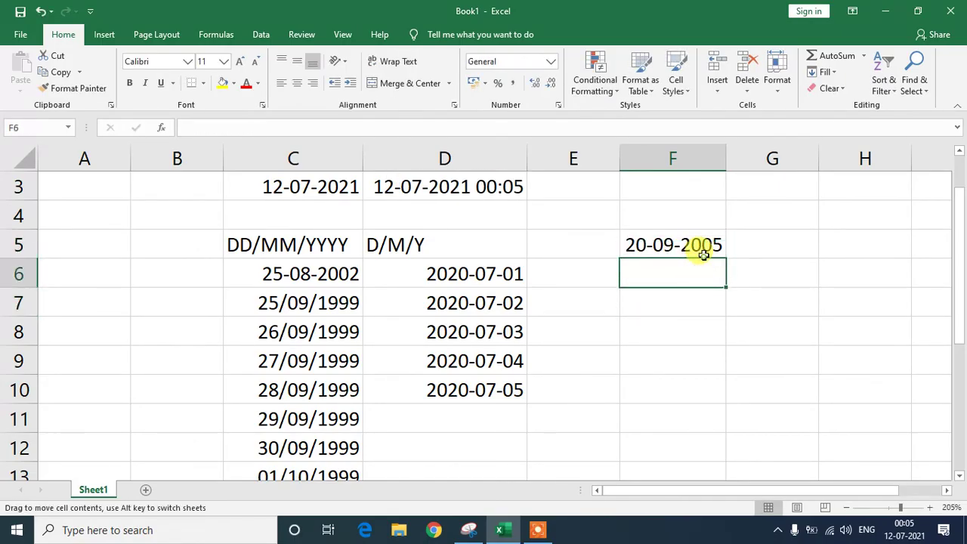
type("=")
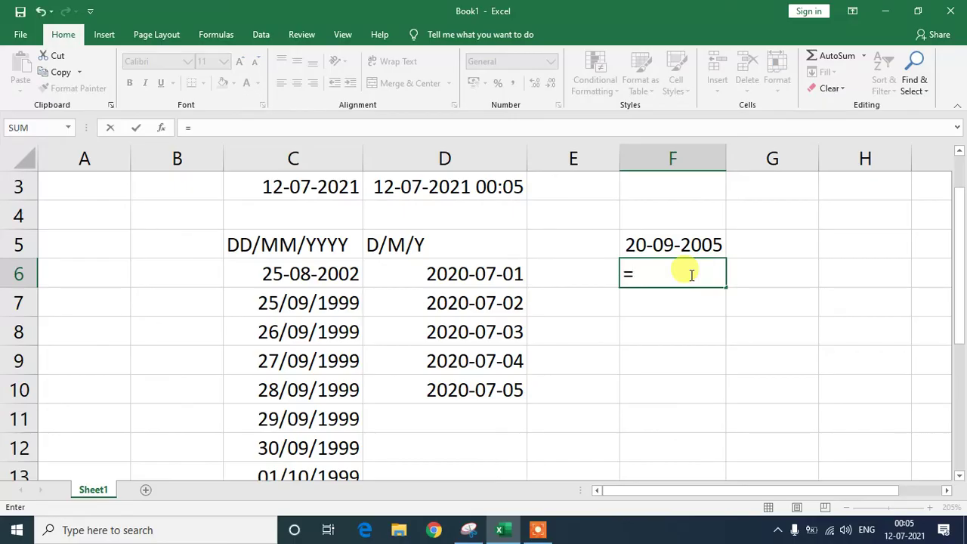
type("(")
key("BackSpace")
key("BackSpace")
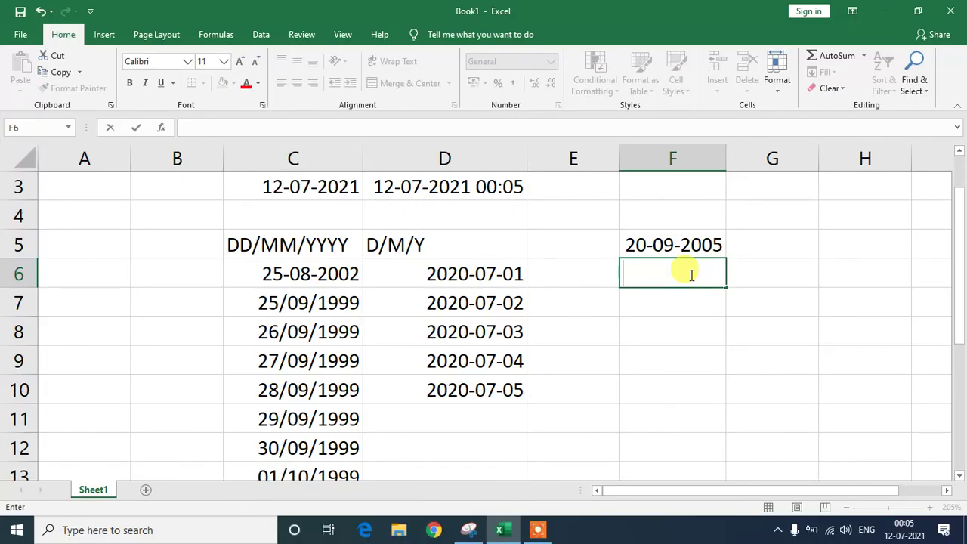
type("=TEX")
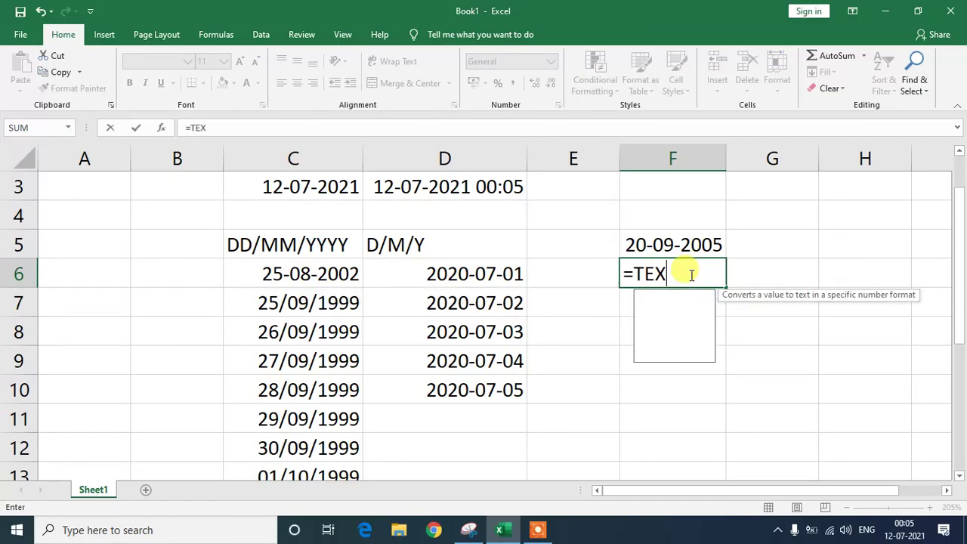
type("T(")
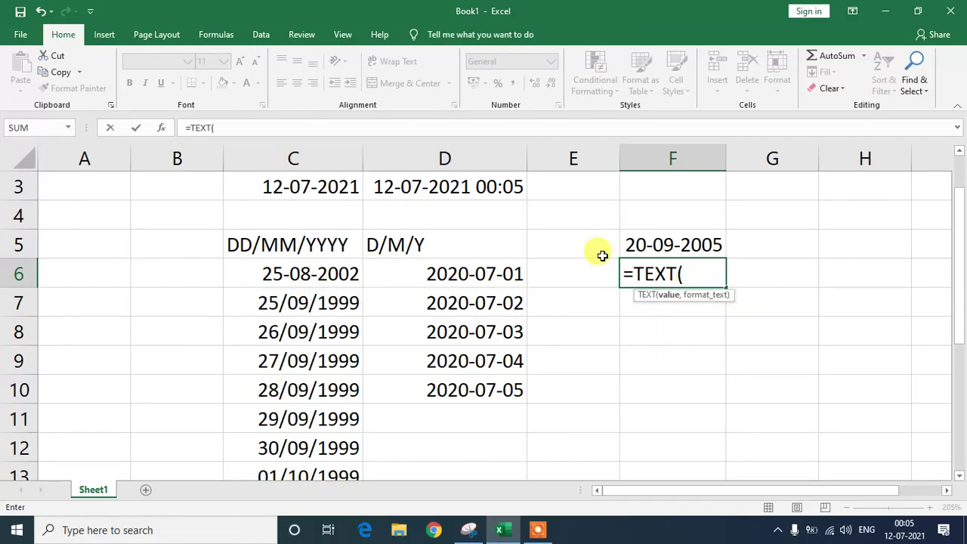
left_click(660, 244)
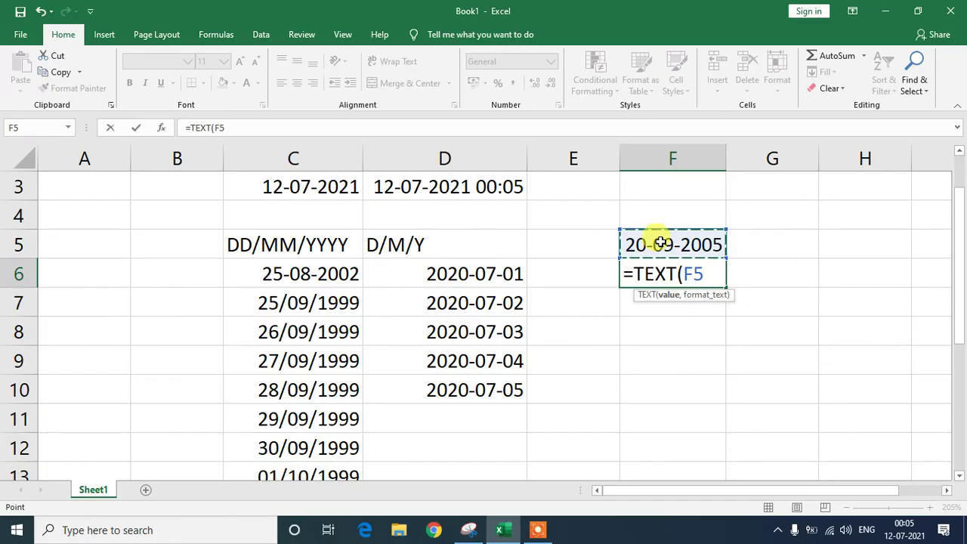
type(",")
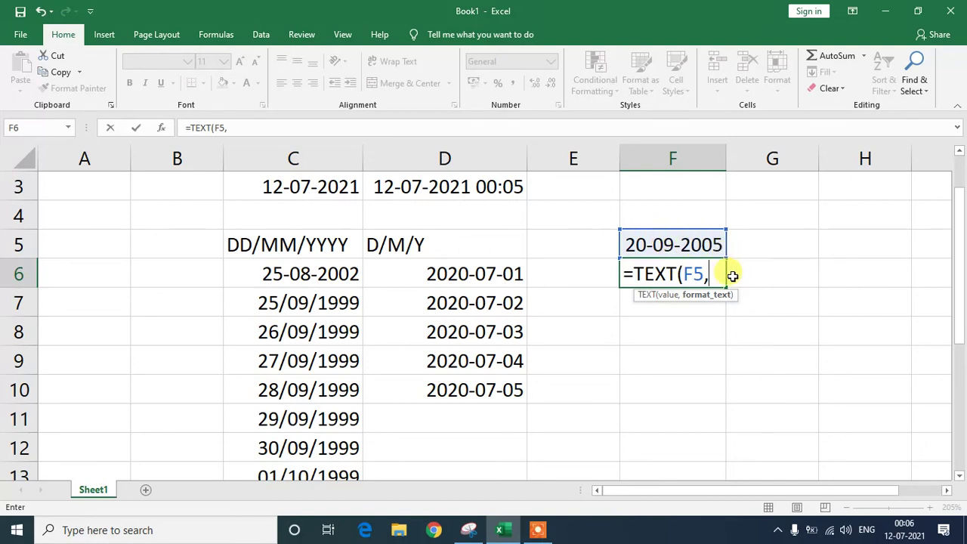
type("YY")
key("Return")
Put the format code in the F6 formula in quotation marks so it reads =TEXT(F5,"YY")
double_click(686, 274)
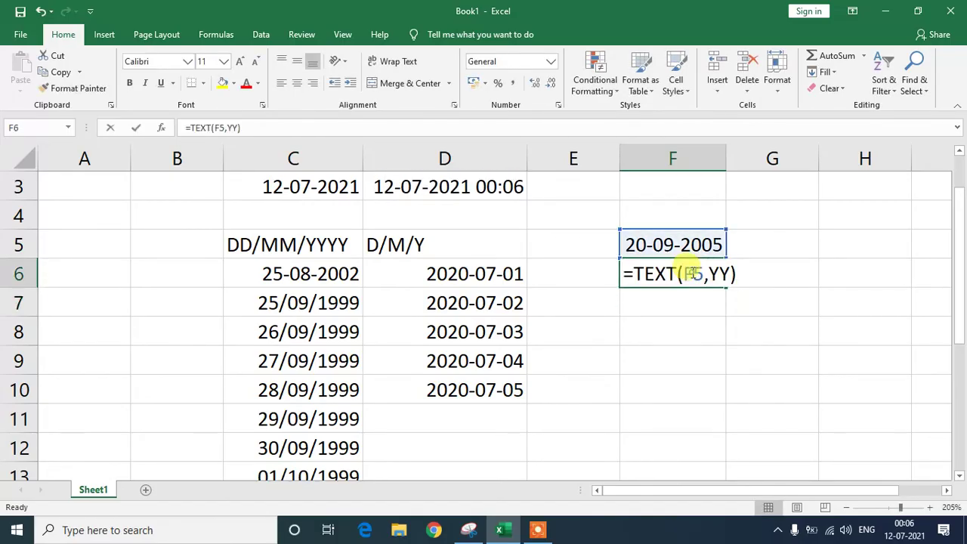
left_click(713, 274)
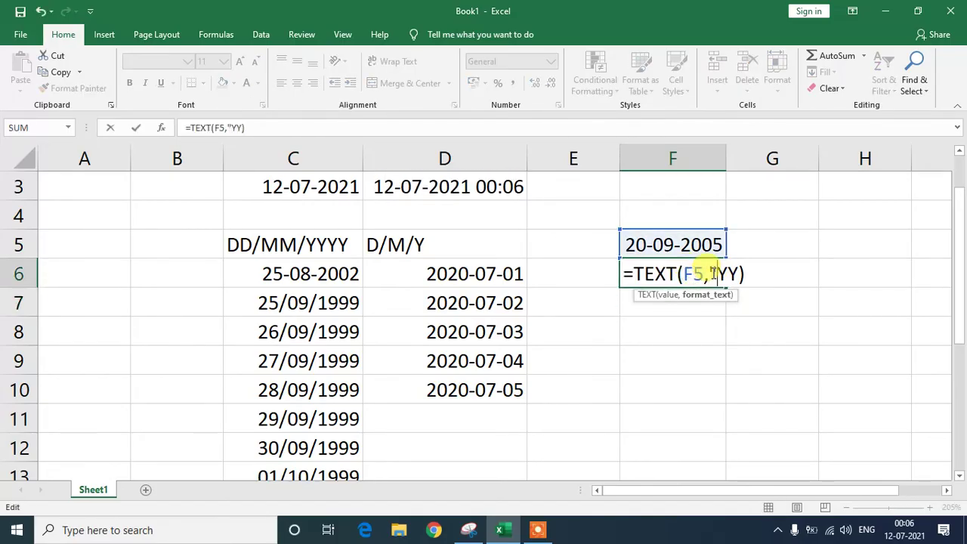
type("\"YY")
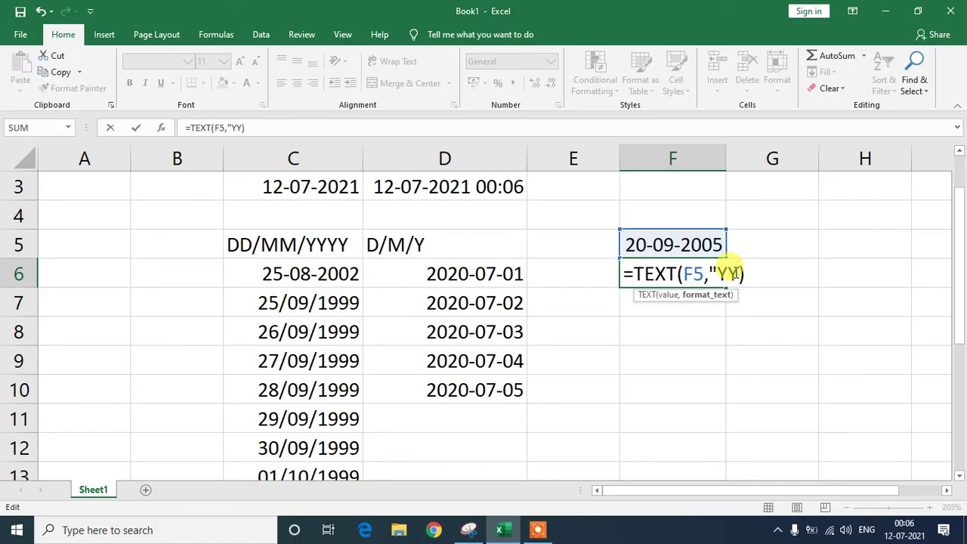
type("\"")
key("Return")
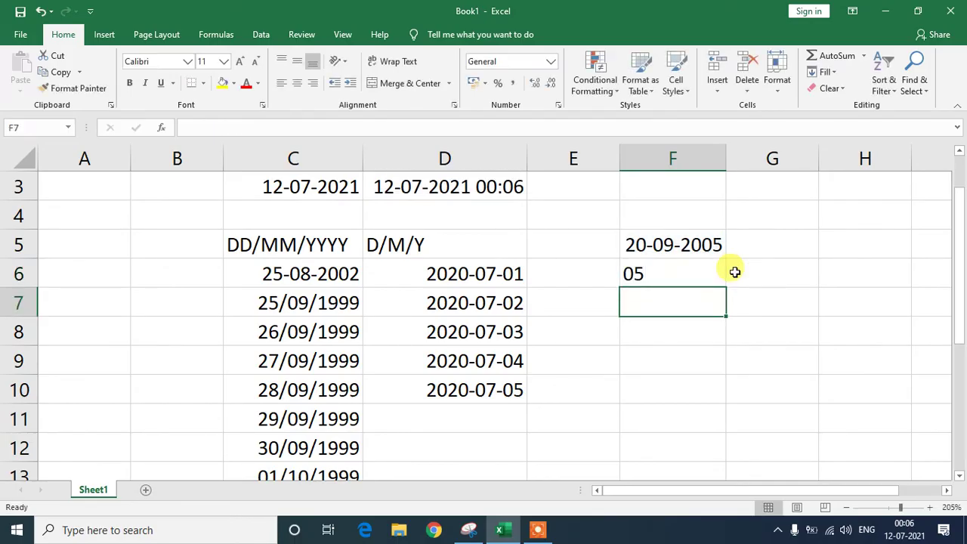
Extend the year format code in the F6 formula so it reads =TEXT(F5,"YYY")
left_click(683, 274)
double_click(683, 274)
left_click(741, 275)
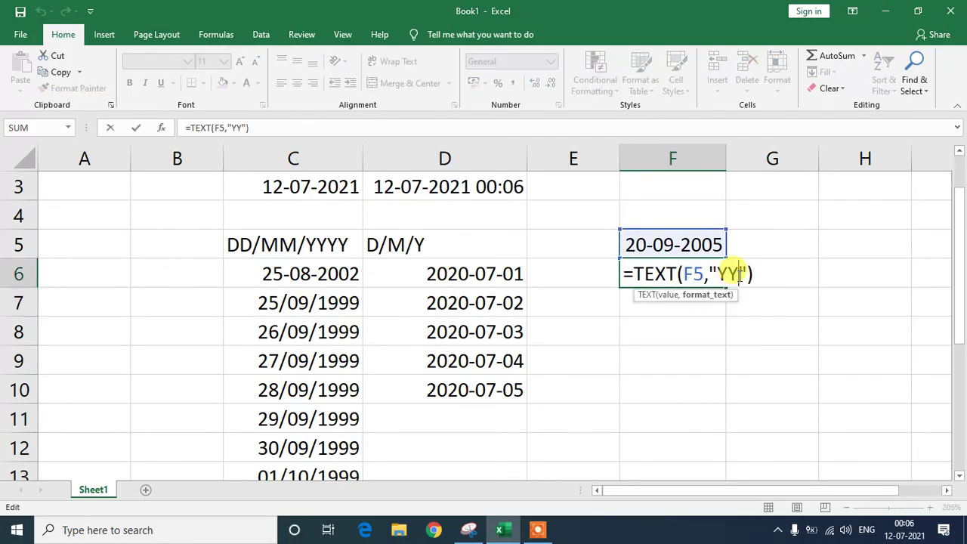
type("Y")
key("Return")
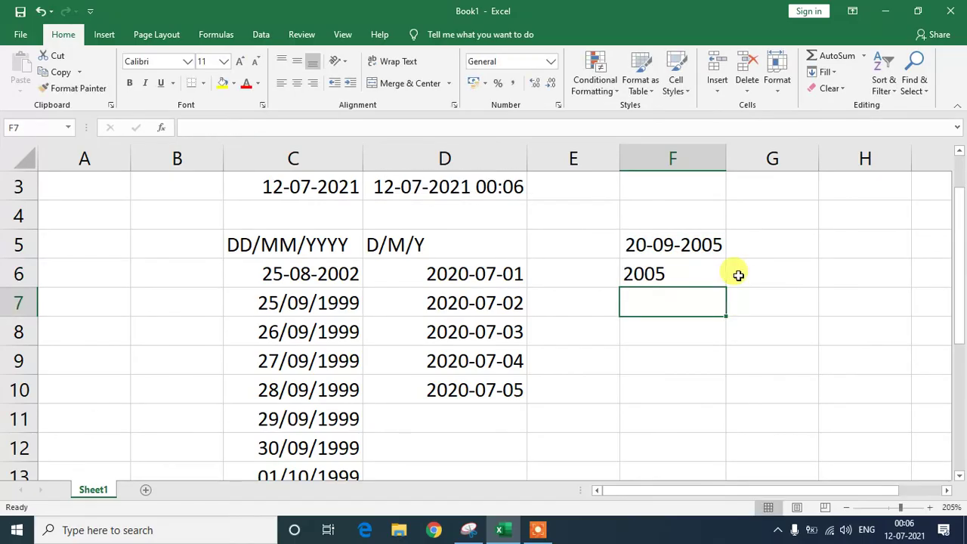
double_click(675, 278)
left_click(750, 273)
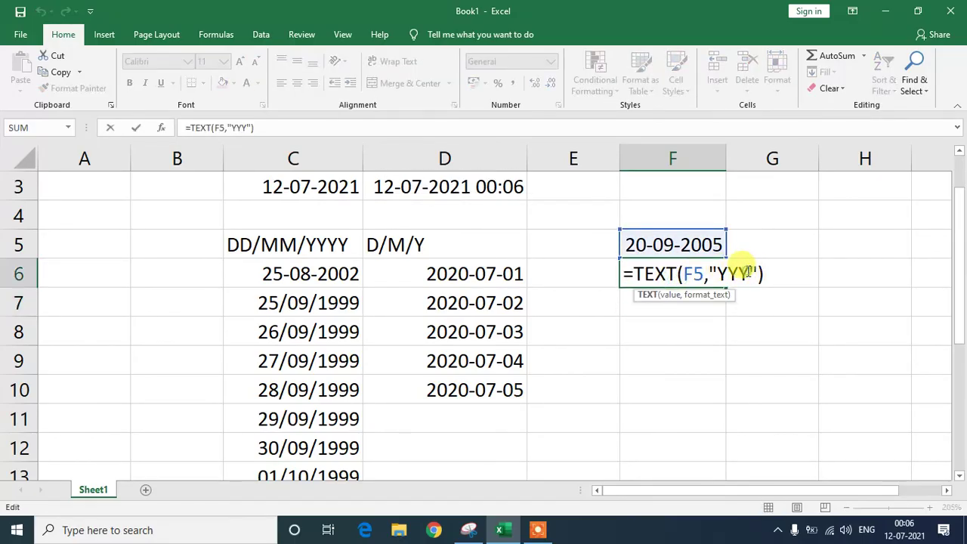
left_click(740, 319)
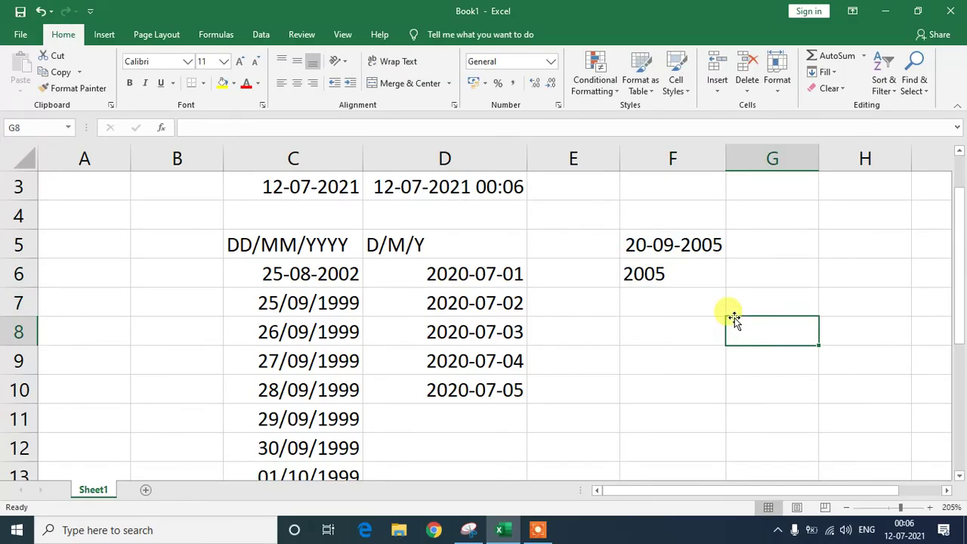